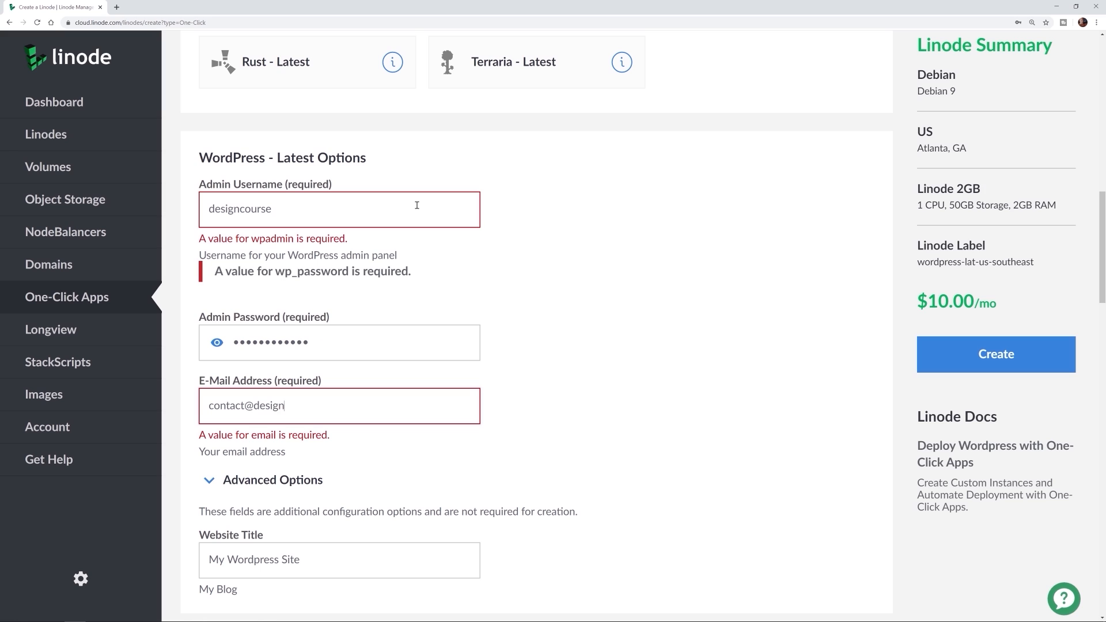
# - Complete the e-mail address in the WordPress options and create the Linode server
pyautogui.write('course.com')
pyautogui.click(969, 352)
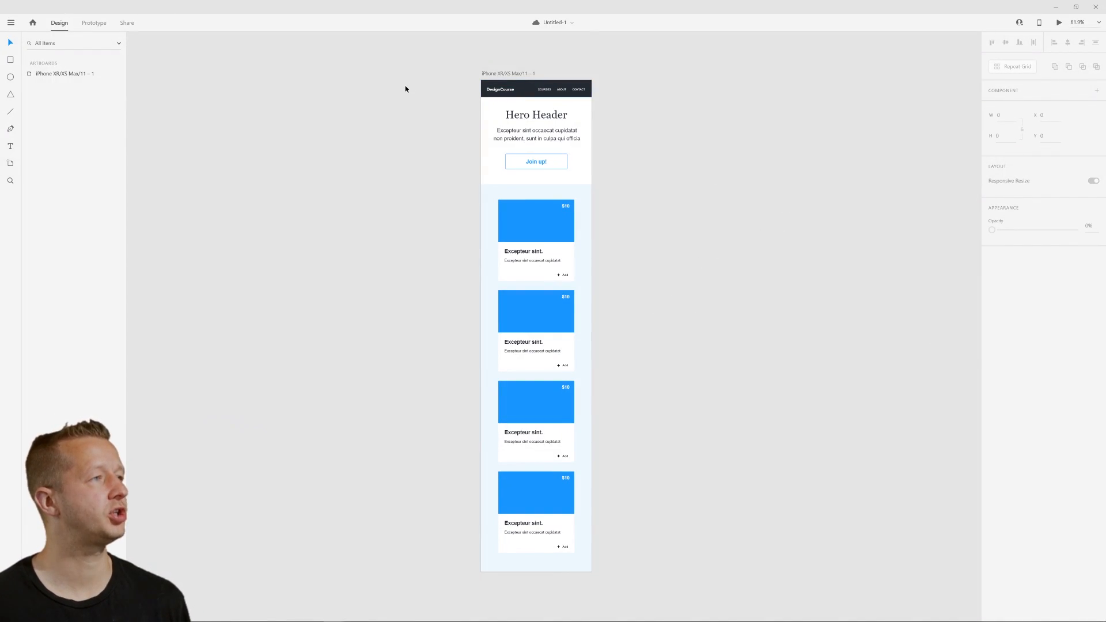
# - Switch to the Adobe XD mobile design and open the Anima plugin
pyautogui.click(505, 73)
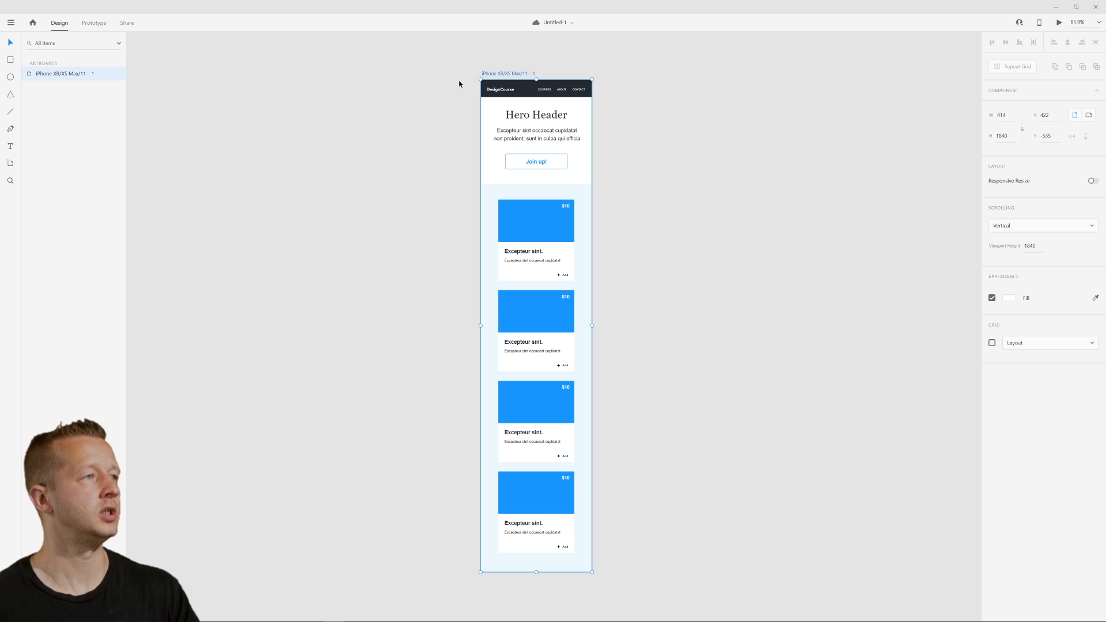
pyautogui.click(396, 81)
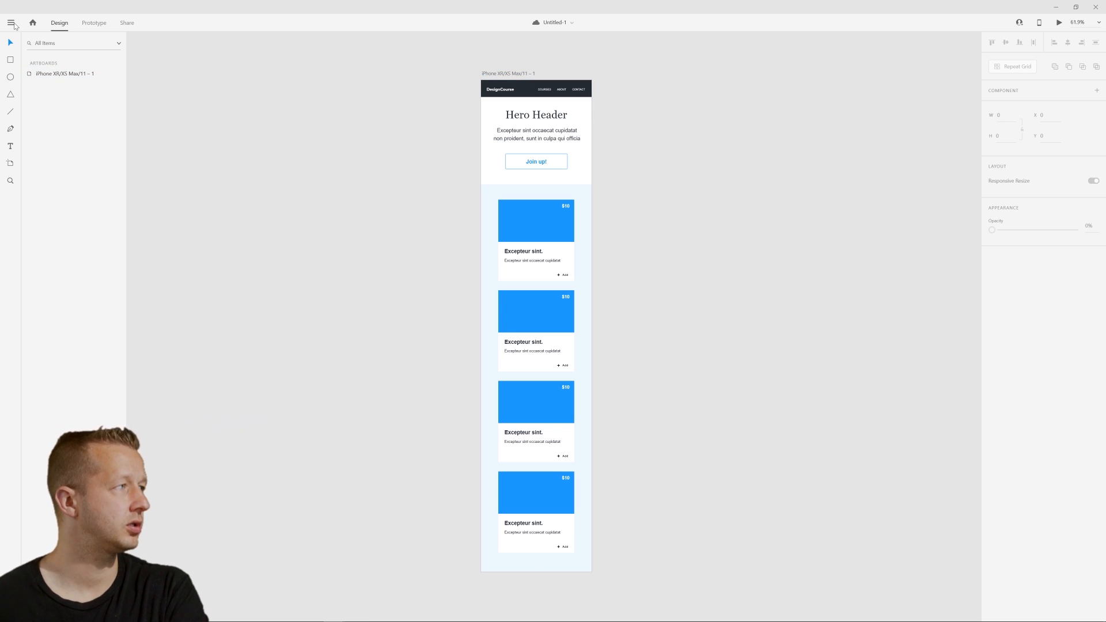
pyautogui.hotkey('ctrl', 'shift', 'p')
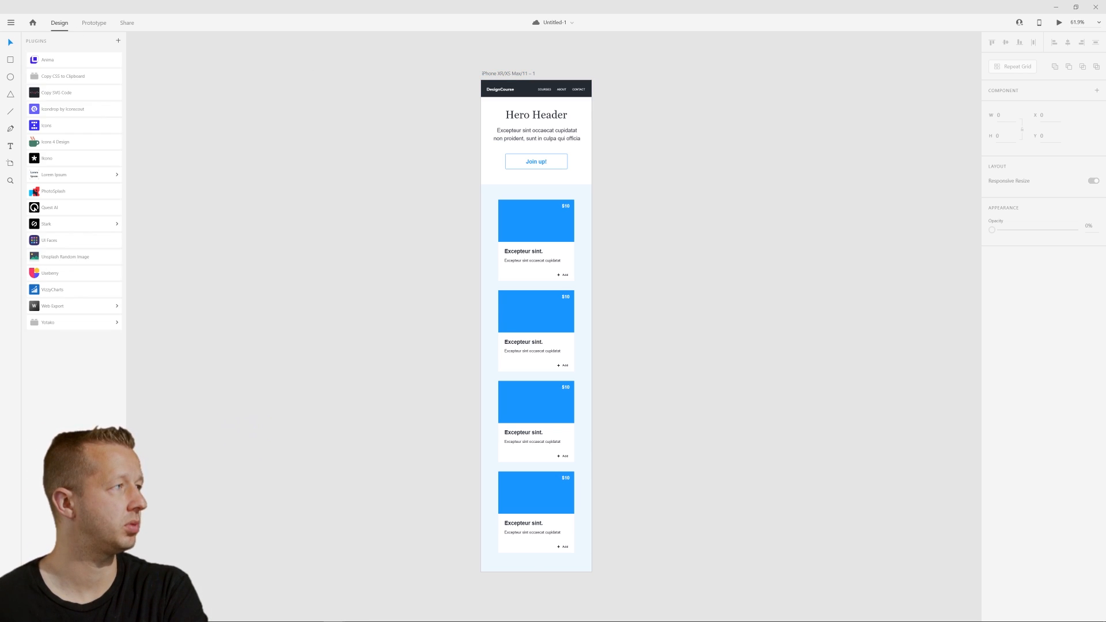
pyautogui.click(76, 59)
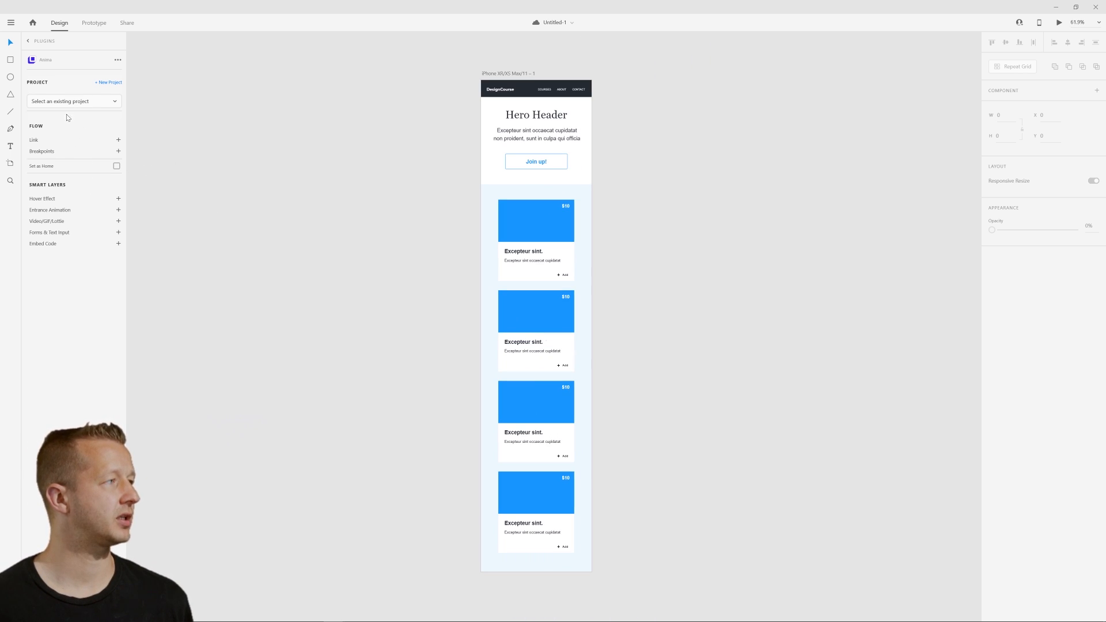
# - Create a new Anima project named Demo in the Personal team
pyautogui.click(76, 102)
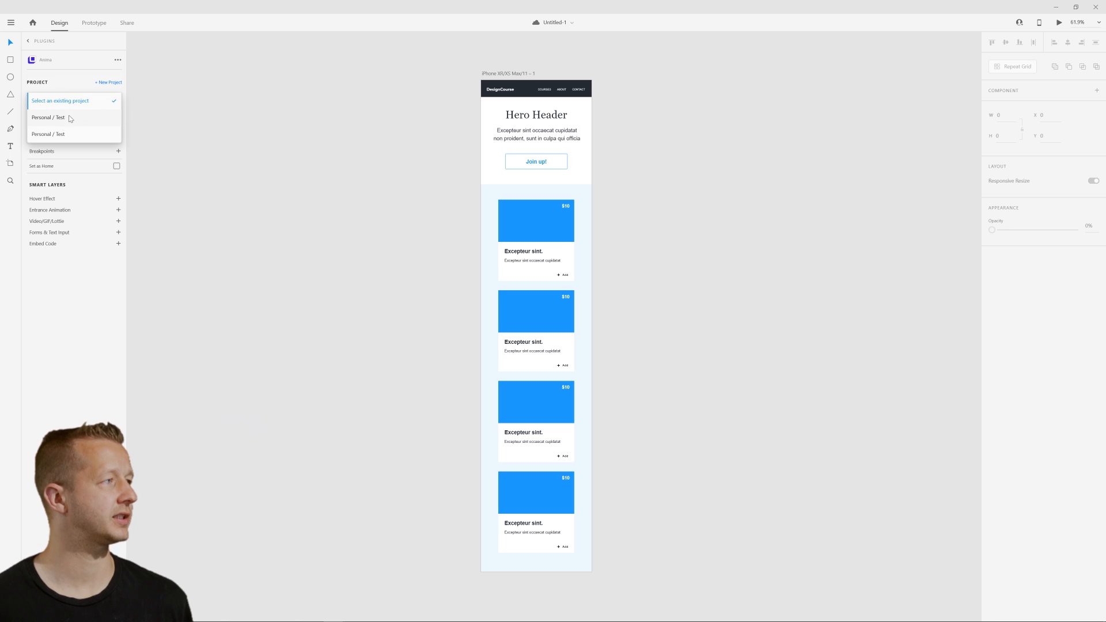
pyautogui.click(108, 82)
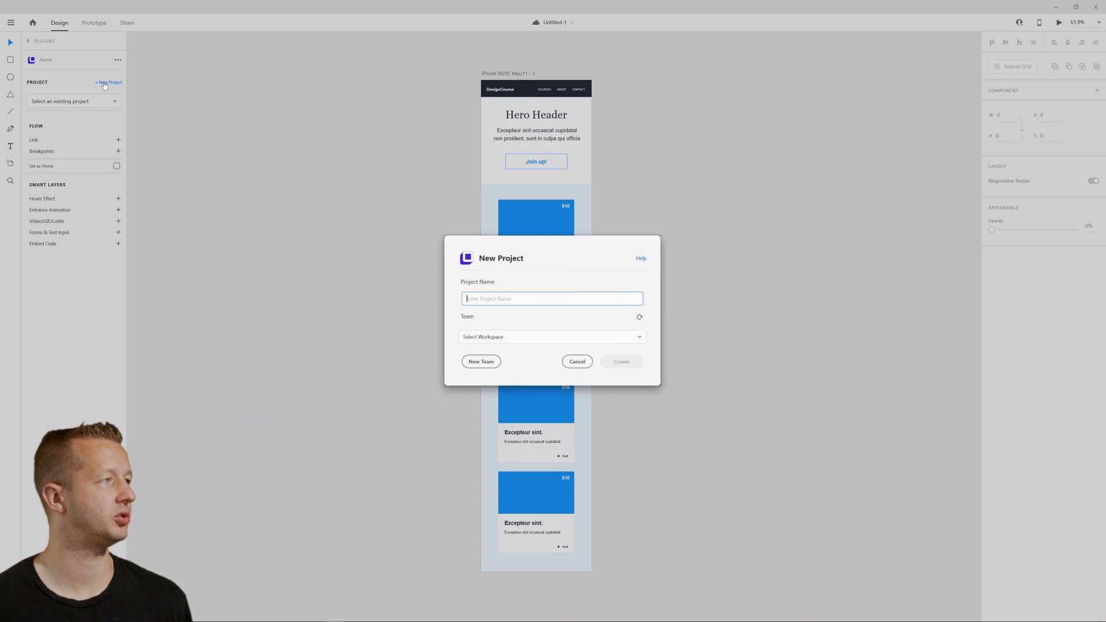
pyautogui.write('Demo')
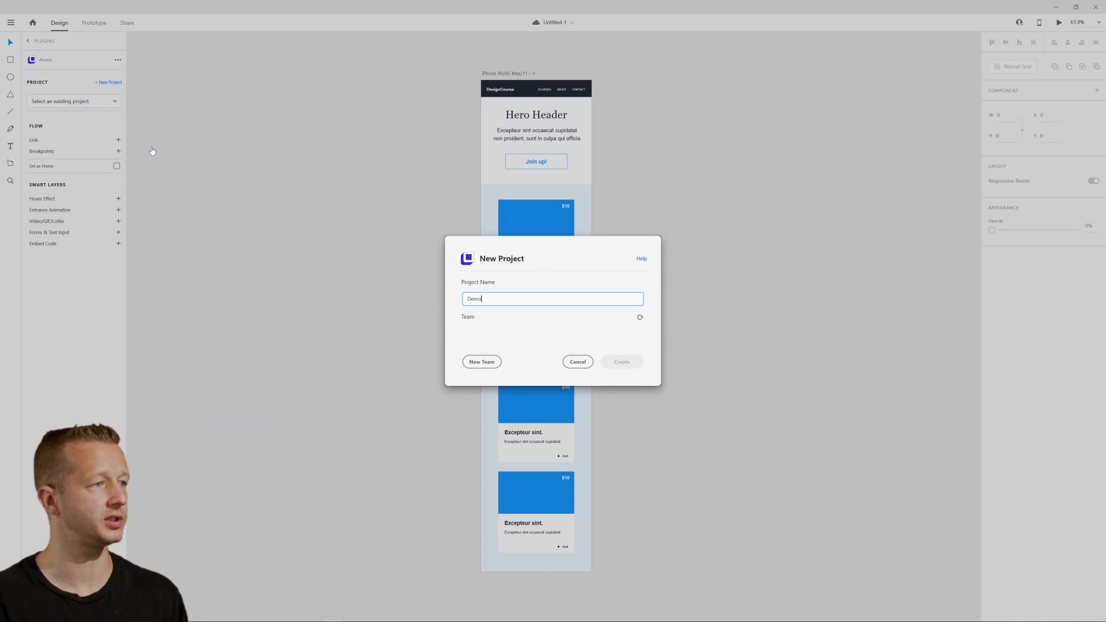
pyautogui.click(513, 337)
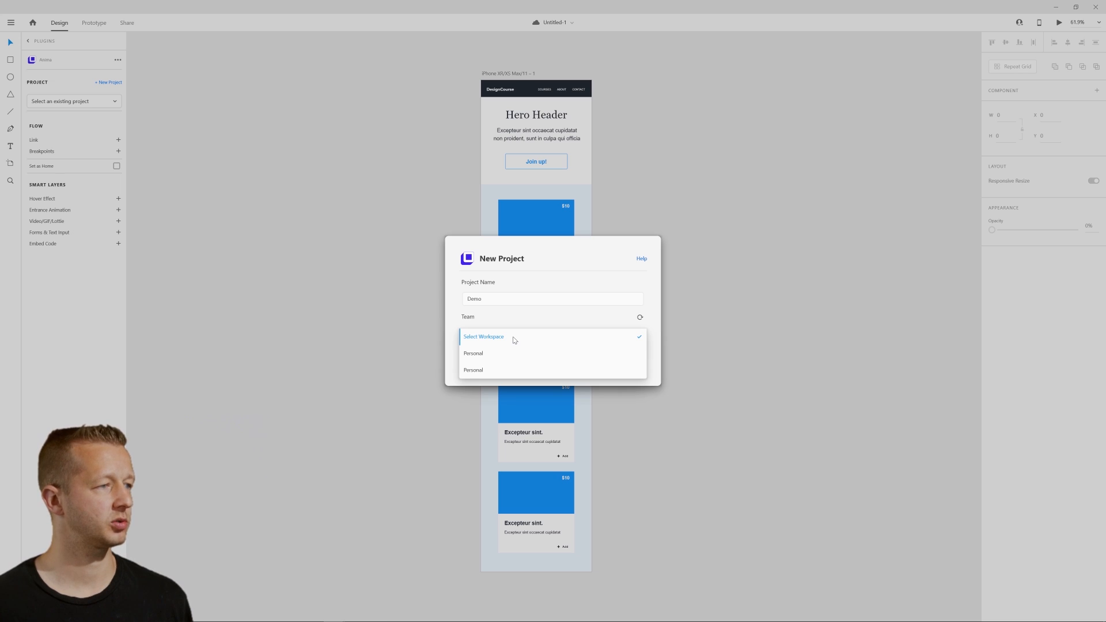
pyautogui.click(522, 338)
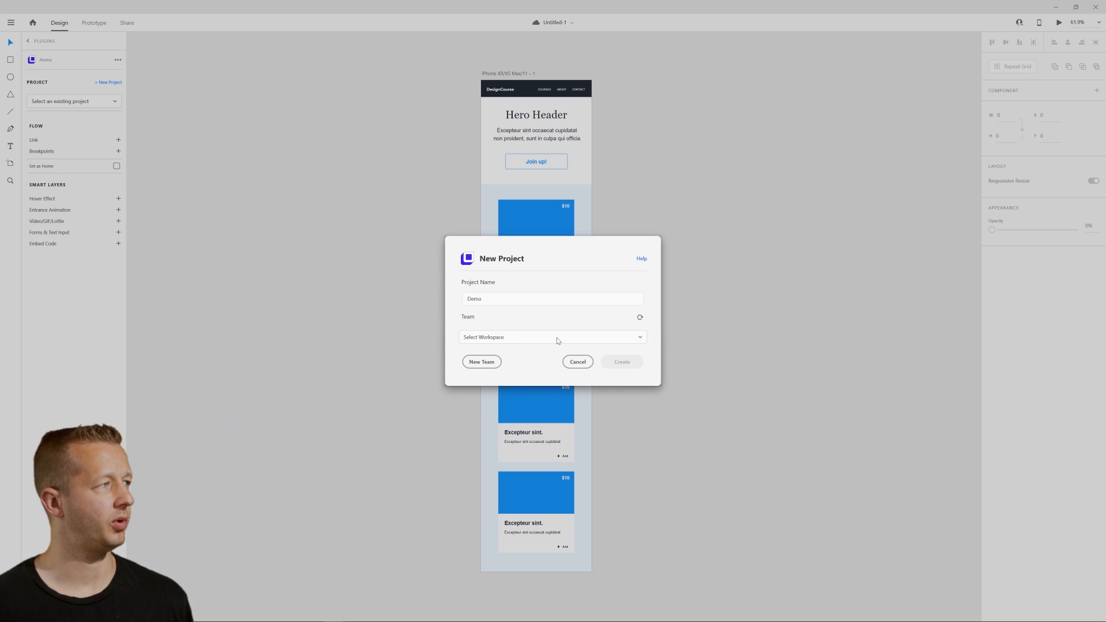
pyautogui.click(558, 341)
pyautogui.click(548, 358)
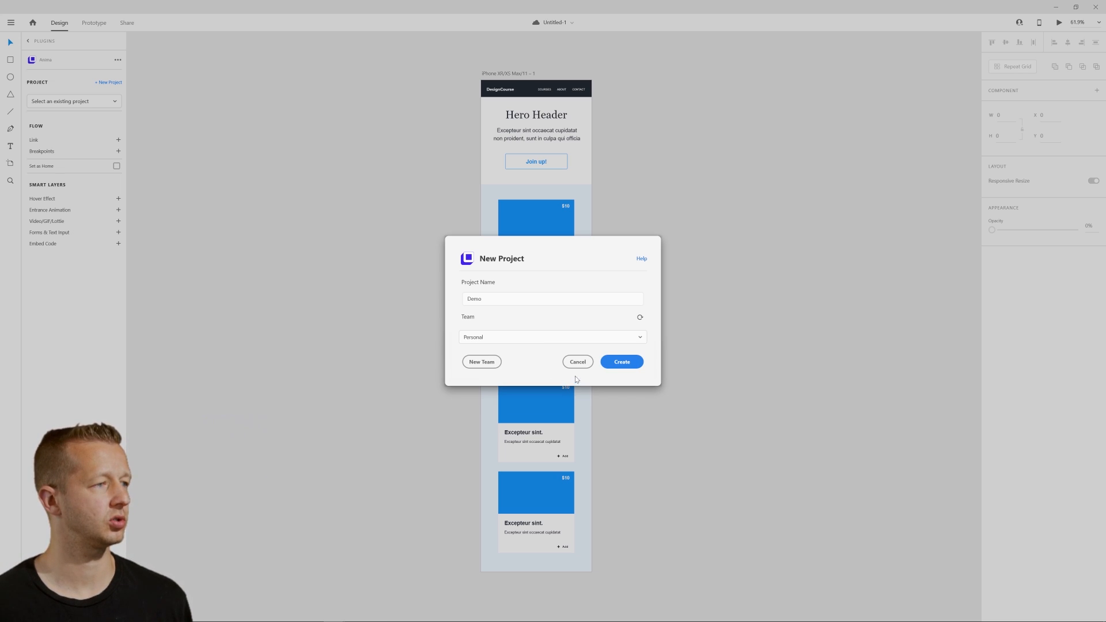
pyautogui.click(622, 362)
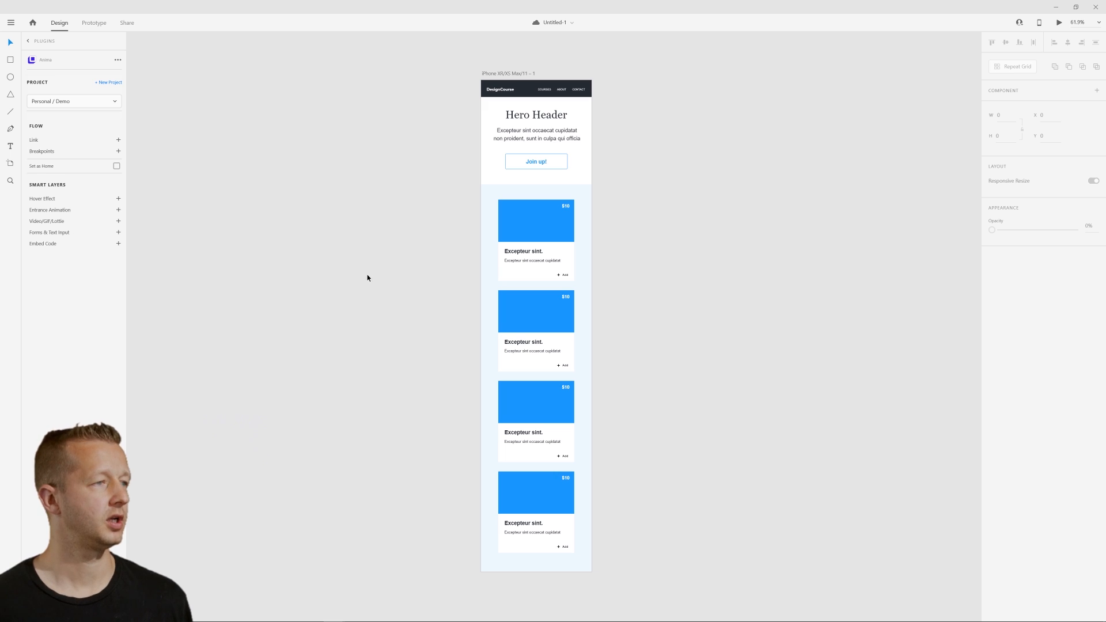
# - Examine the iPhone artboard's overall layout, from the navigation bar down to the course cards
pyautogui.click(503, 74)
pyautogui.click(662, 137)
pyautogui.scroll(5, 628, 130)
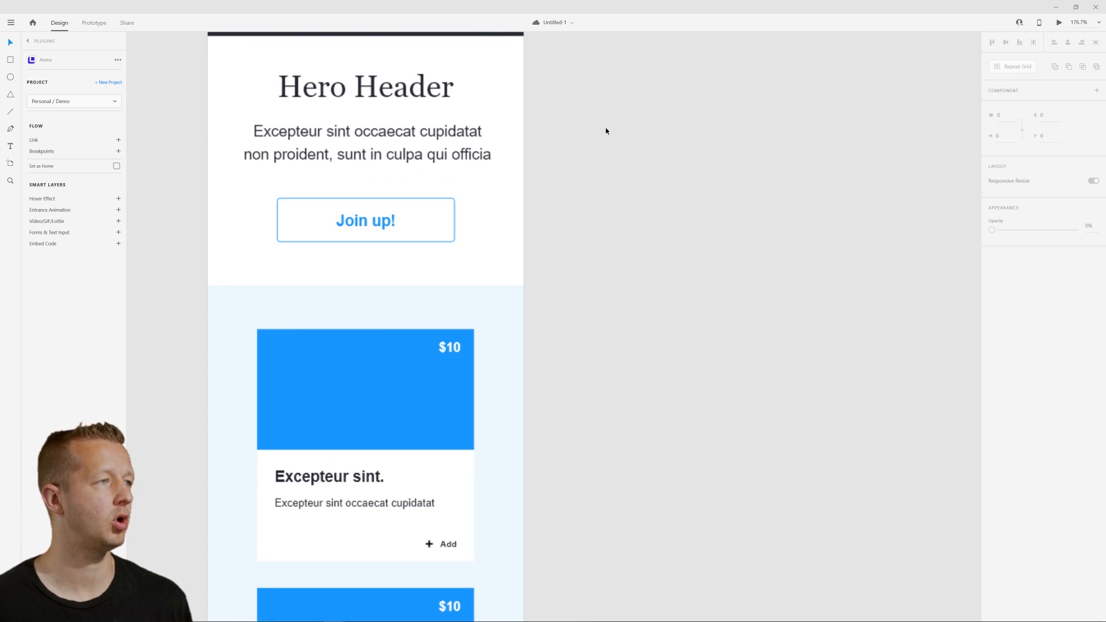
pyautogui.moveTo(554, 128); pyautogui.dragTo(688, 252)
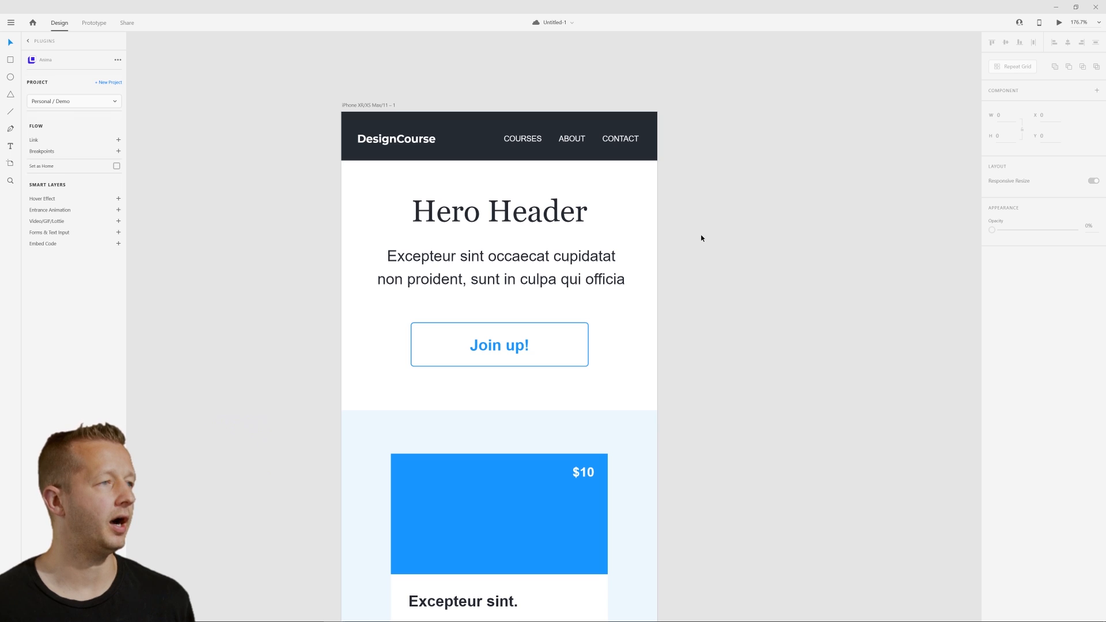
pyautogui.scroll(-4, 702, 238)
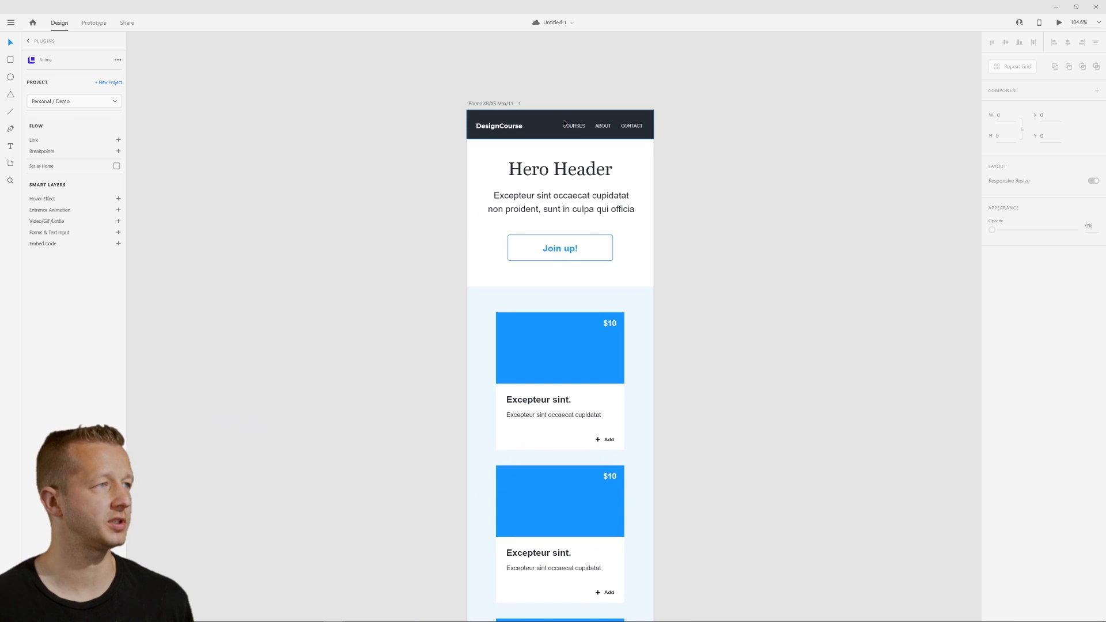
pyautogui.click(502, 105)
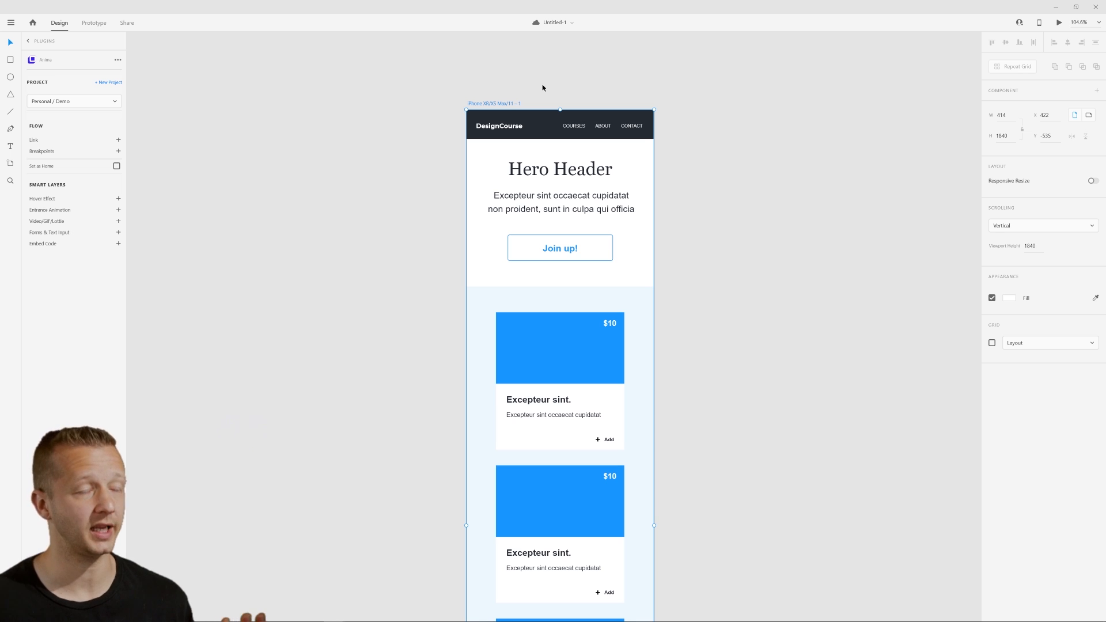
pyautogui.click(542, 87)
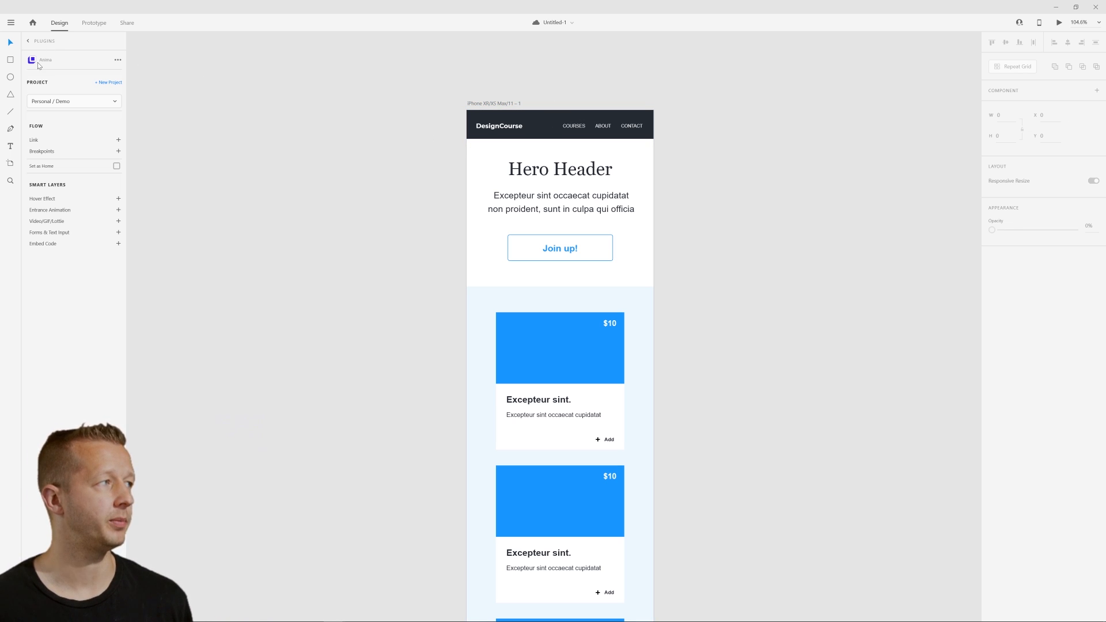
# - Inspect the navigation bar, the hero text, the Join up! button and the course card section one after another
pyautogui.click(542, 122)
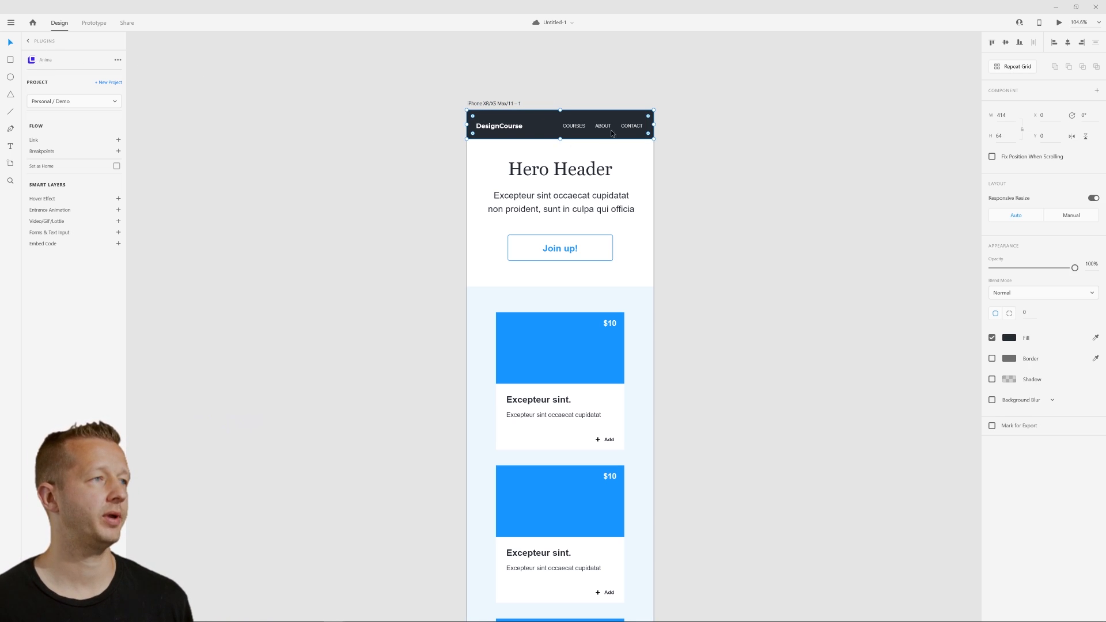
pyautogui.click(566, 171)
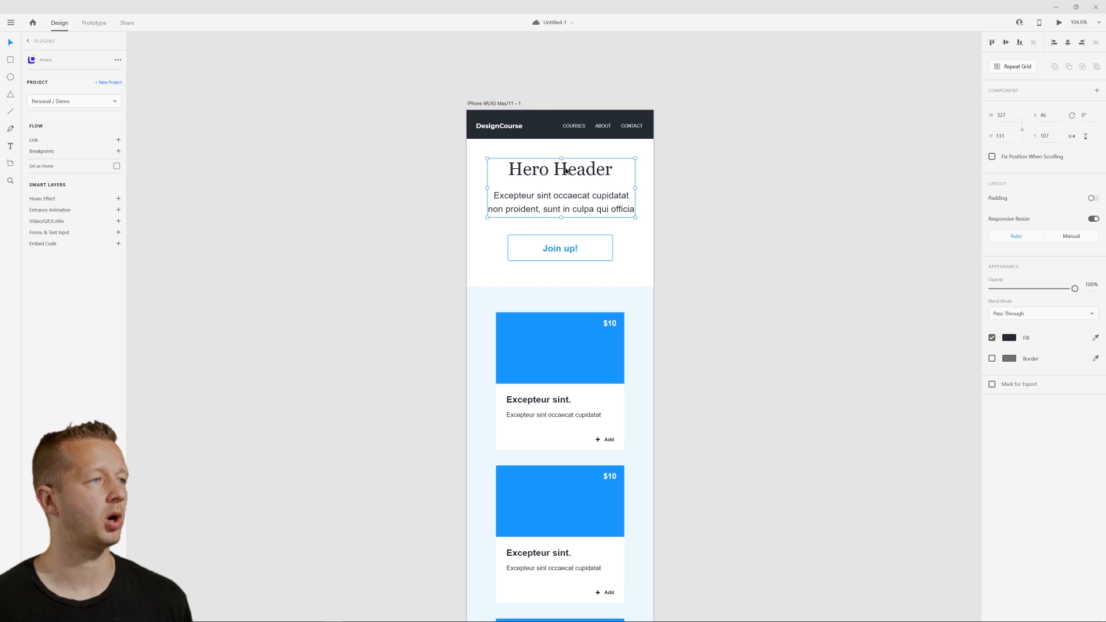
pyautogui.click(566, 246)
pyautogui.click(716, 289)
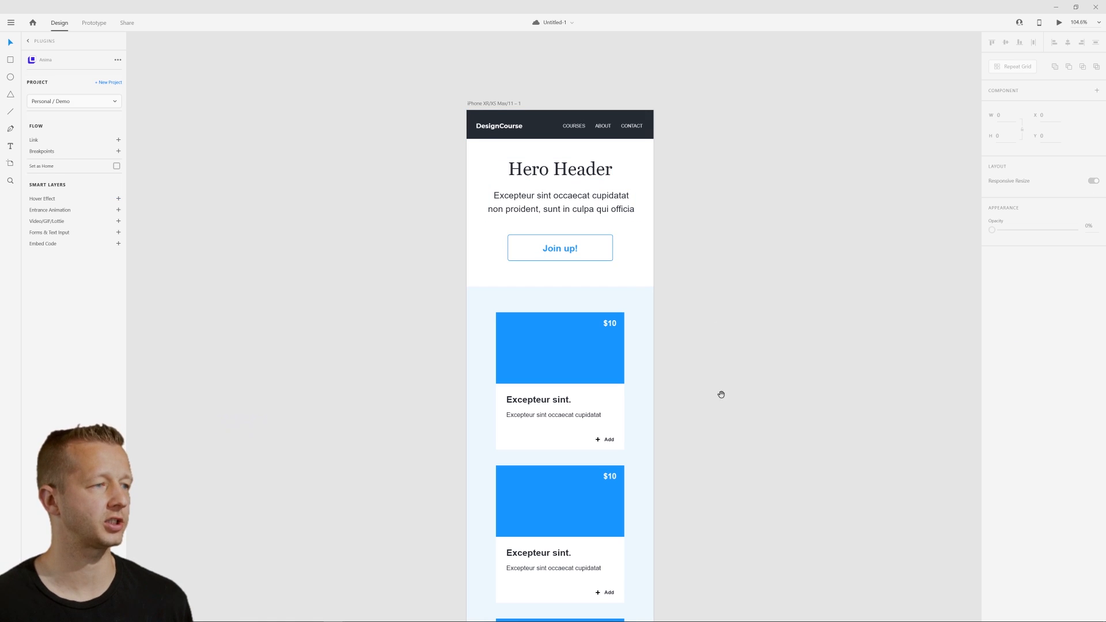
pyautogui.scroll(-3, 718, 345)
pyautogui.scroll(-1, 712, 249)
pyautogui.moveTo(702, 345)
pyautogui.mouseDown()
pyautogui.moveTo(695, 307)
pyautogui.moveTo(695, 330)
pyautogui.mouseUp()
pyautogui.scroll(-1, 696, 310)
pyautogui.click(601, 320)
pyautogui.click(679, 271)
pyautogui.moveTo(684, 198); pyautogui.dragTo(651, 223)
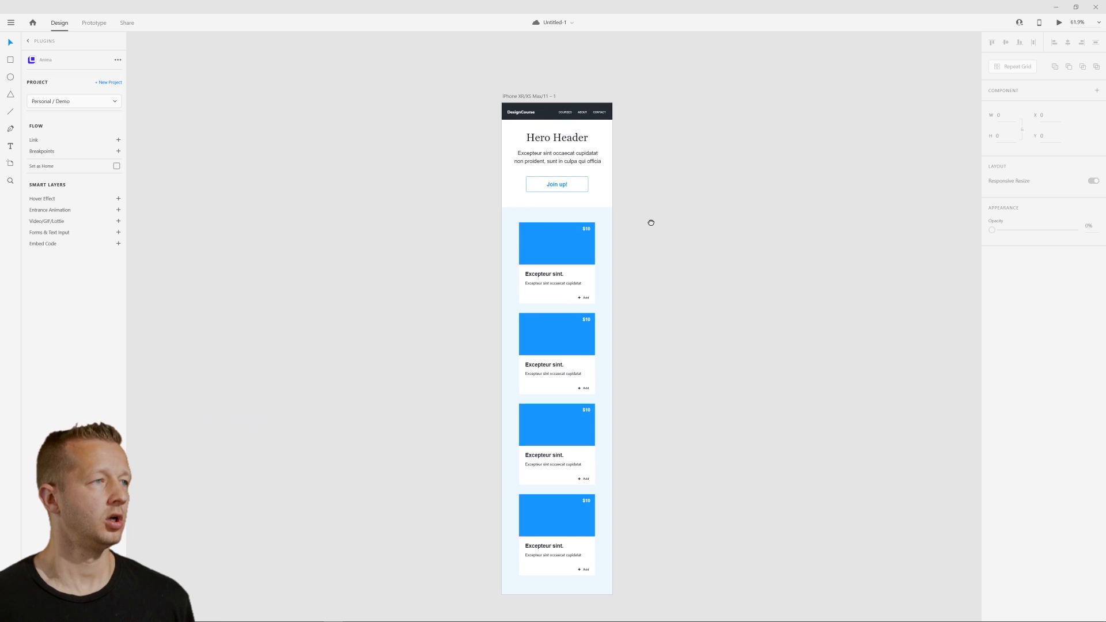
pyautogui.click(530, 96)
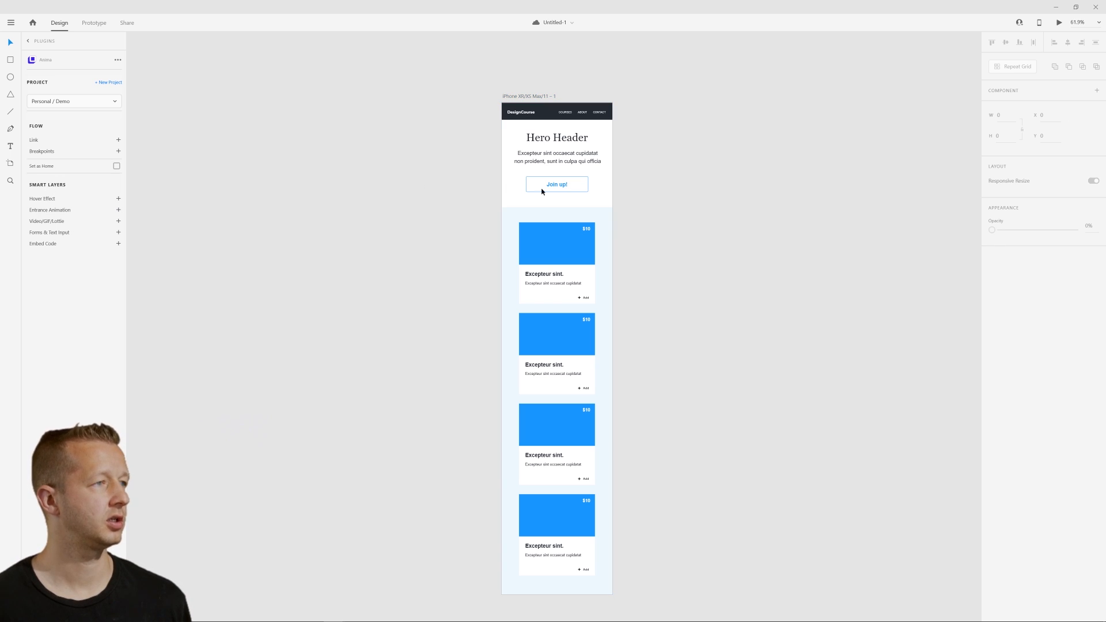
# - Open the Join up! button's Anima hover effect and review the available presets and its CSS transition code
pyautogui.click(556, 185)
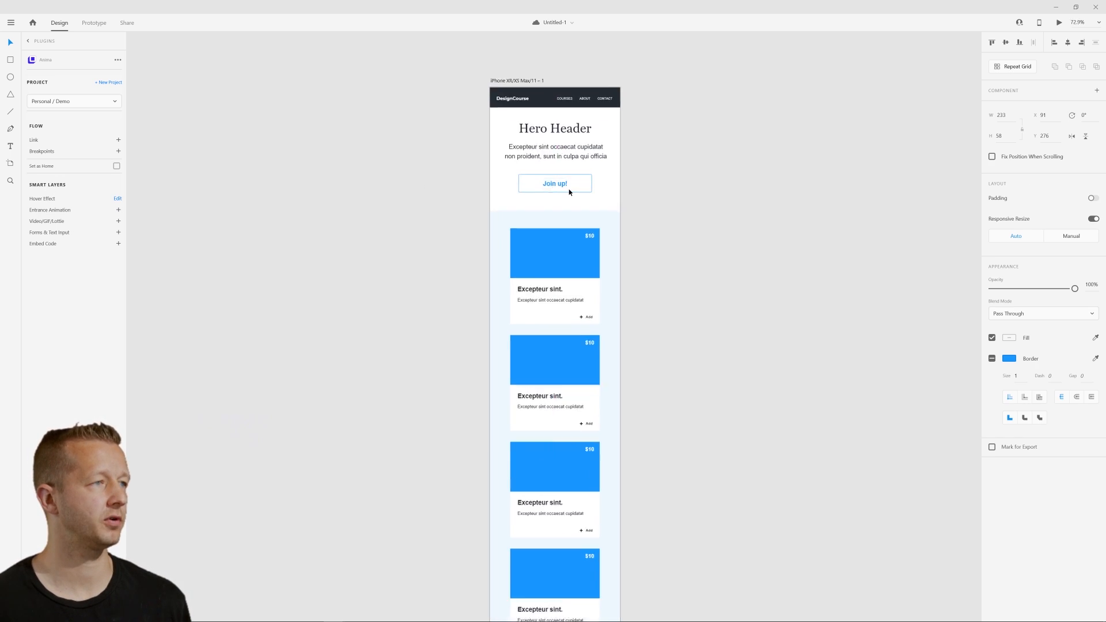
pyautogui.scroll(5, 560, 200)
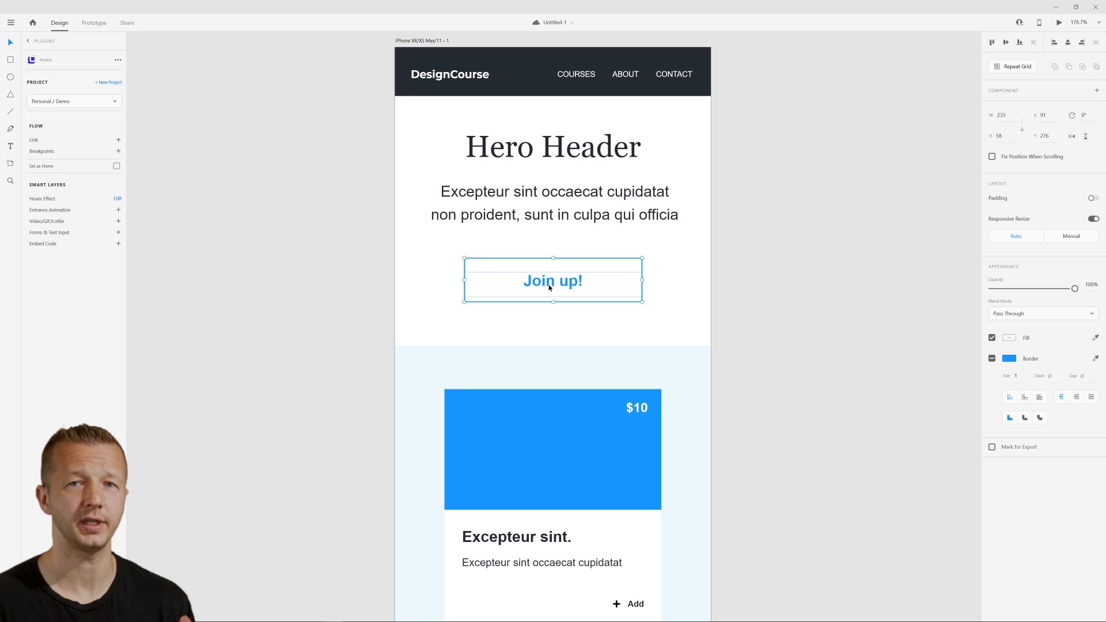
pyautogui.click(117, 198)
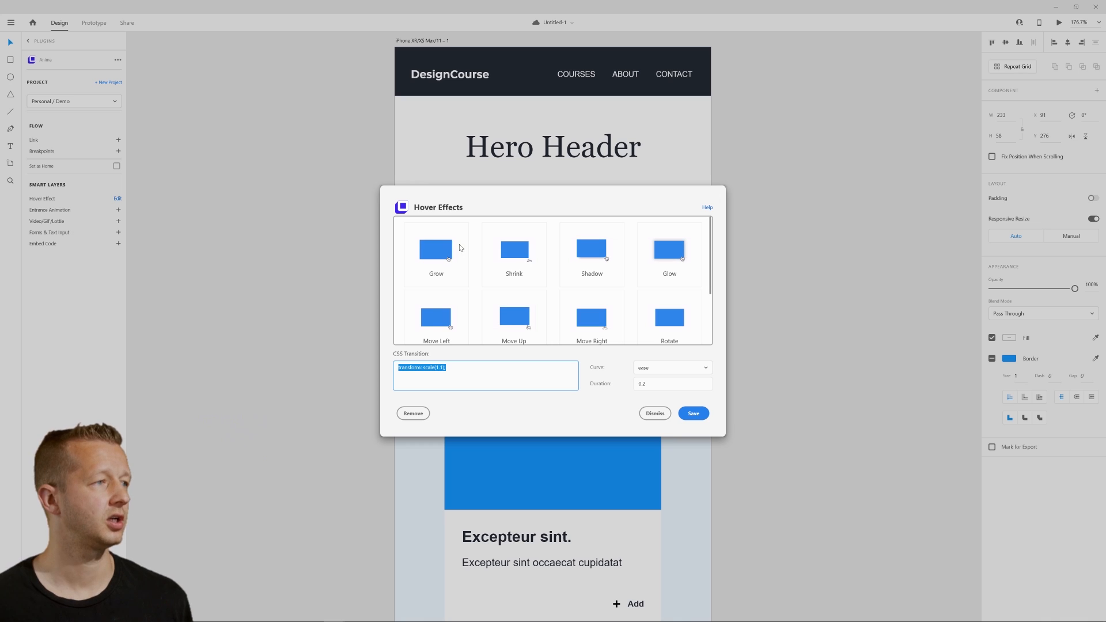
pyautogui.scroll(-2, 668, 265)
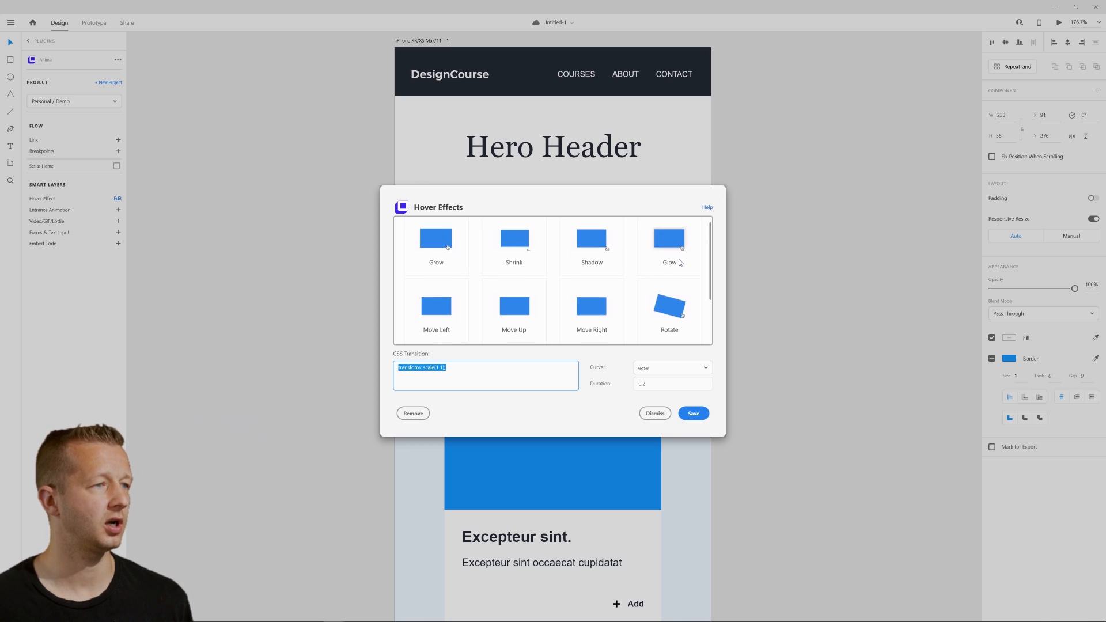
pyautogui.scroll(2, 523, 283)
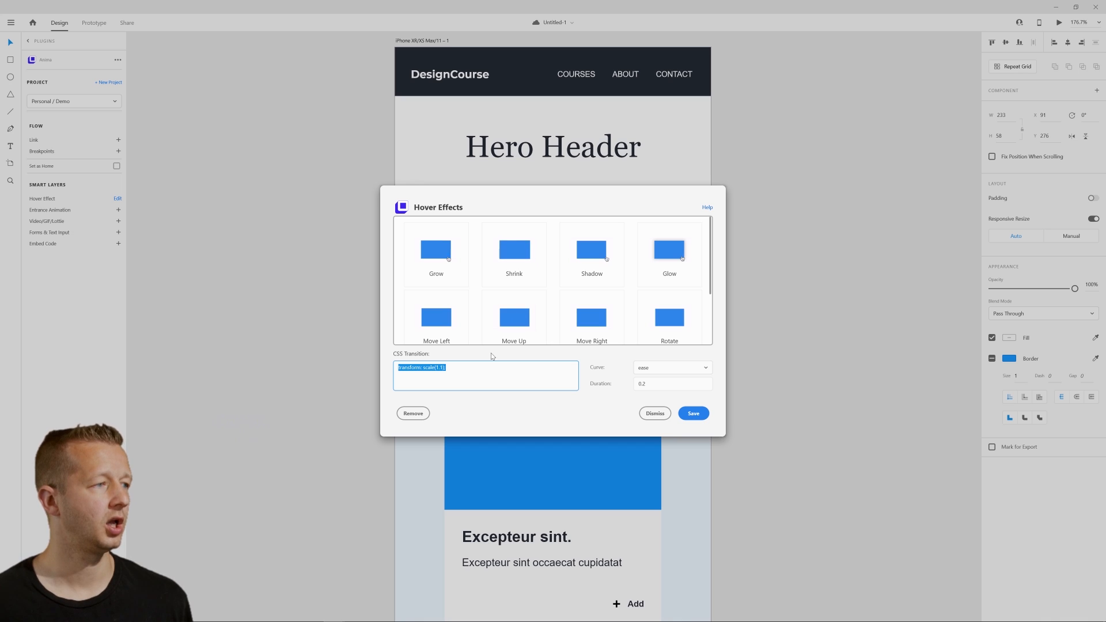
pyautogui.click(466, 370)
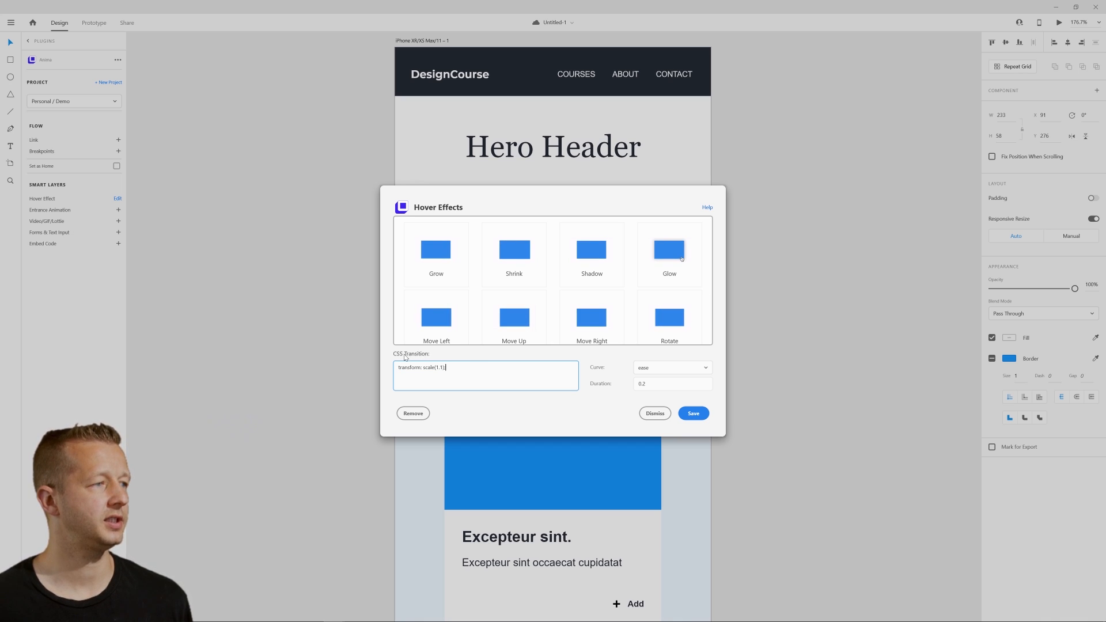
pyautogui.moveTo(464, 370); pyautogui.dragTo(399, 371)
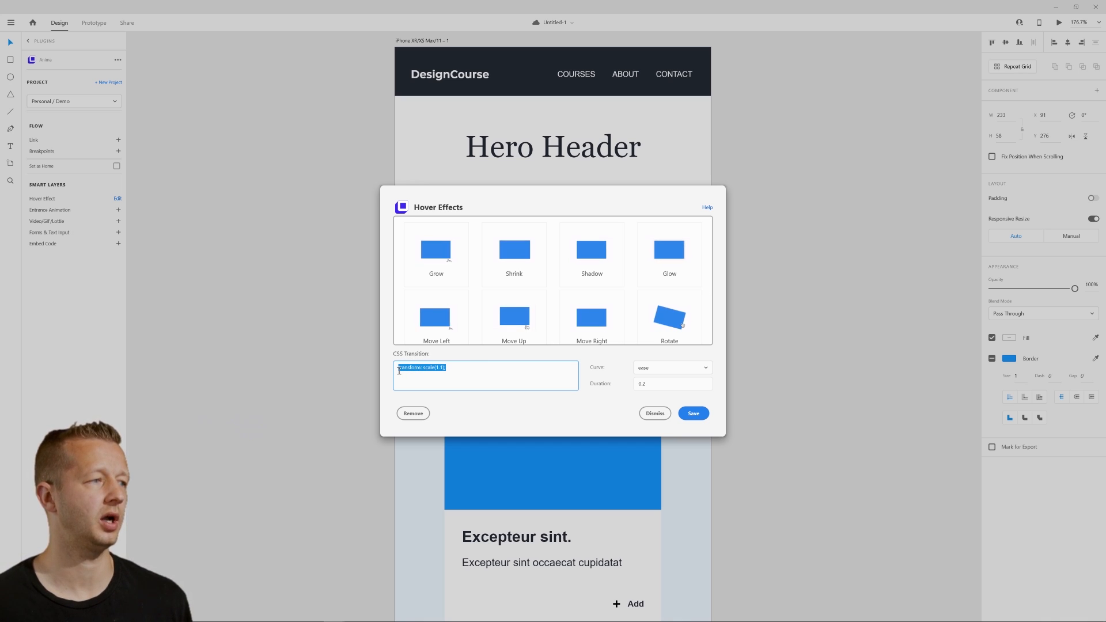
pyautogui.click(457, 370)
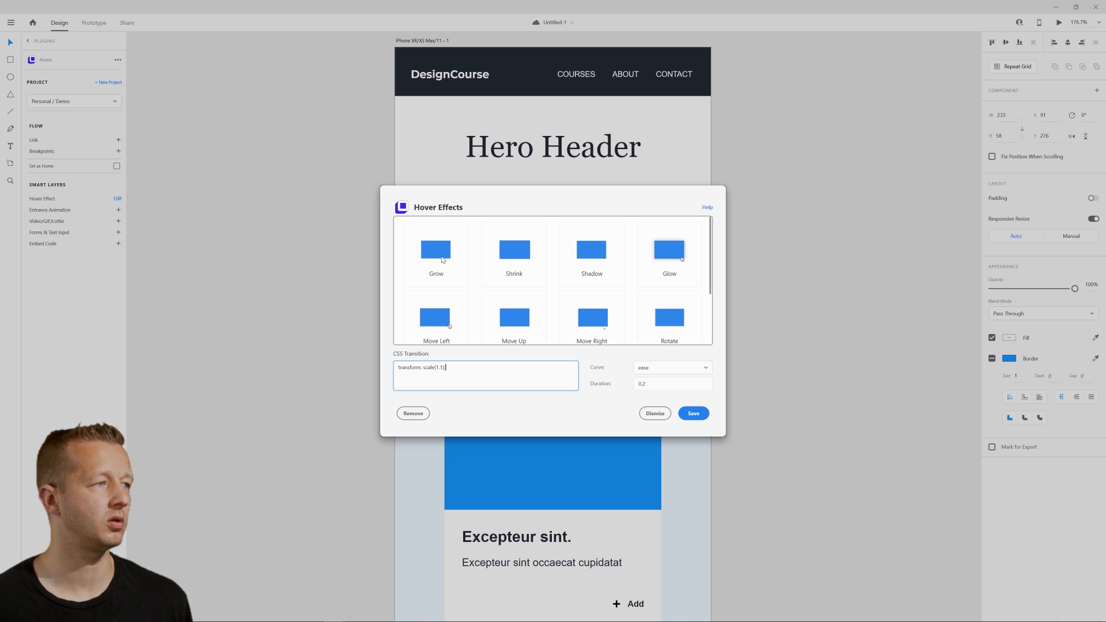
# - Apply the Grow hover effect with transform: scale(1.1) to the Join up! button and save it
pyautogui.click(447, 257)
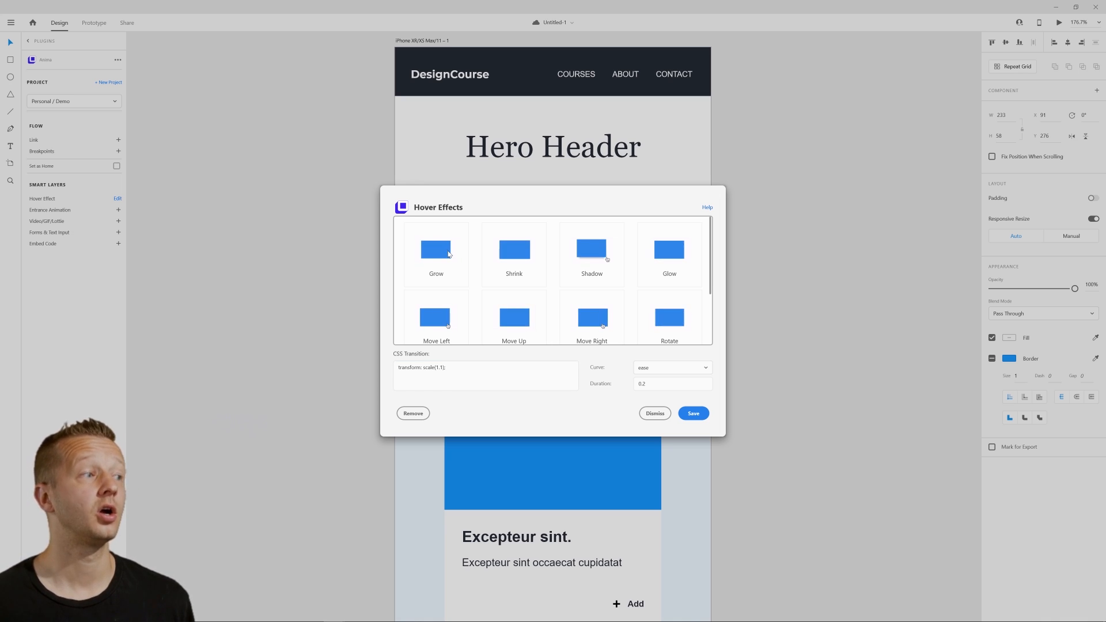
pyautogui.click(511, 264)
pyautogui.click(452, 260)
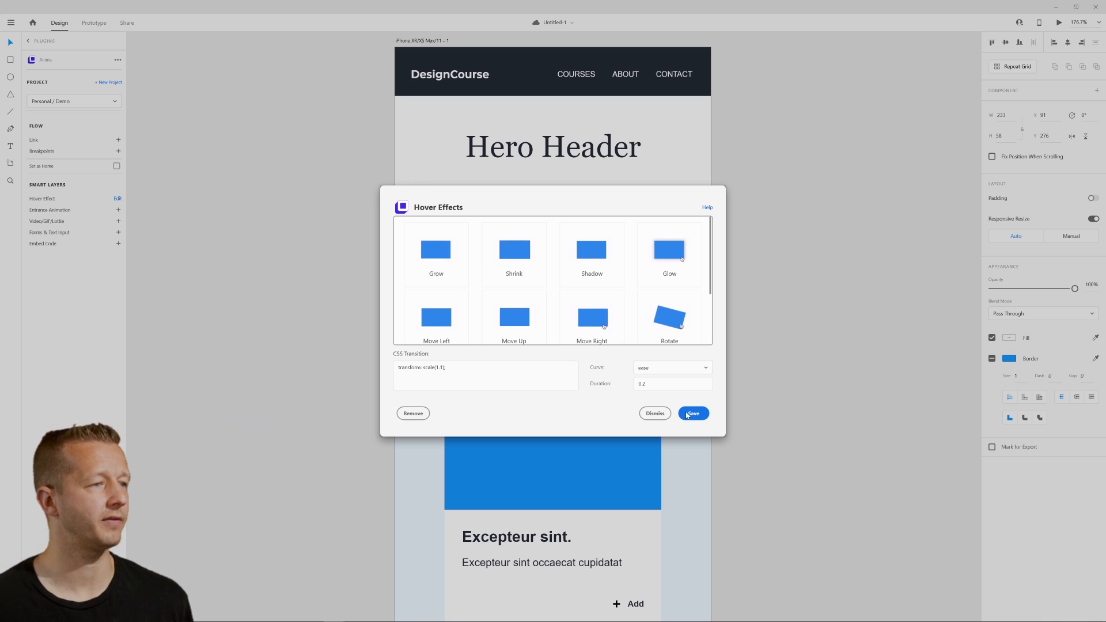
pyautogui.doubleClick(655, 385)
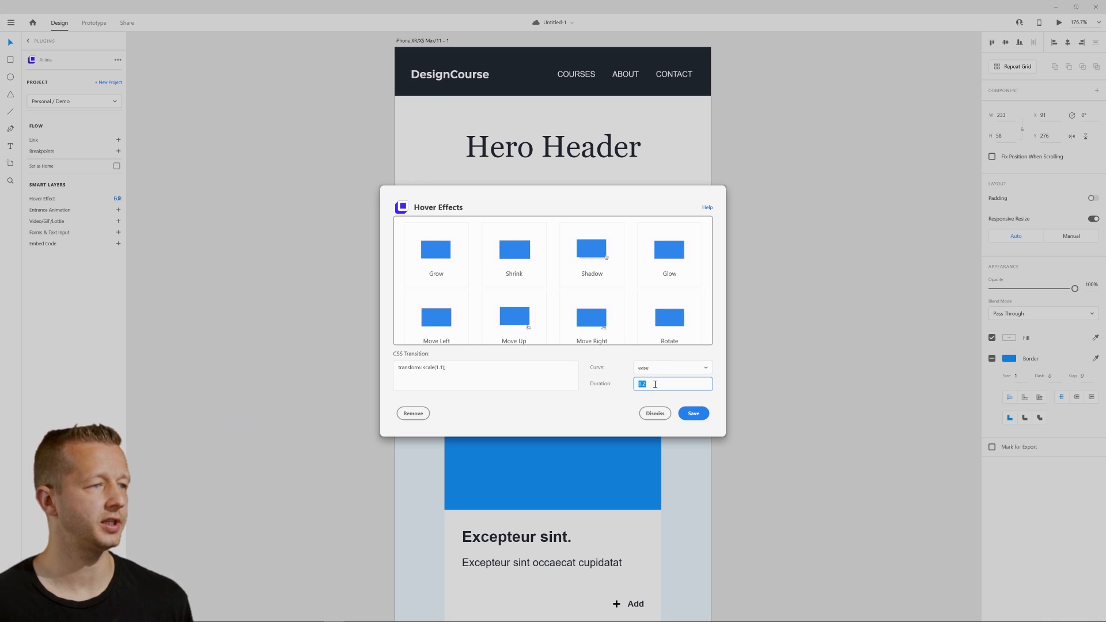
pyautogui.click(694, 413)
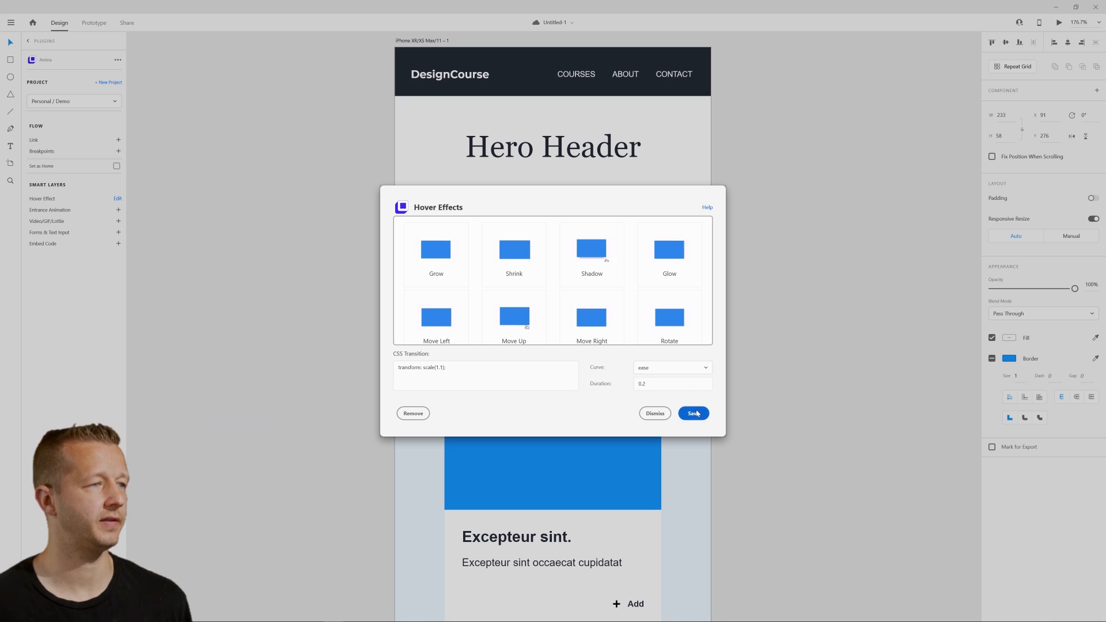
pyautogui.click(776, 327)
pyautogui.scroll(-4, 772, 324)
pyautogui.moveTo(802, 380); pyautogui.dragTo(749, 313)
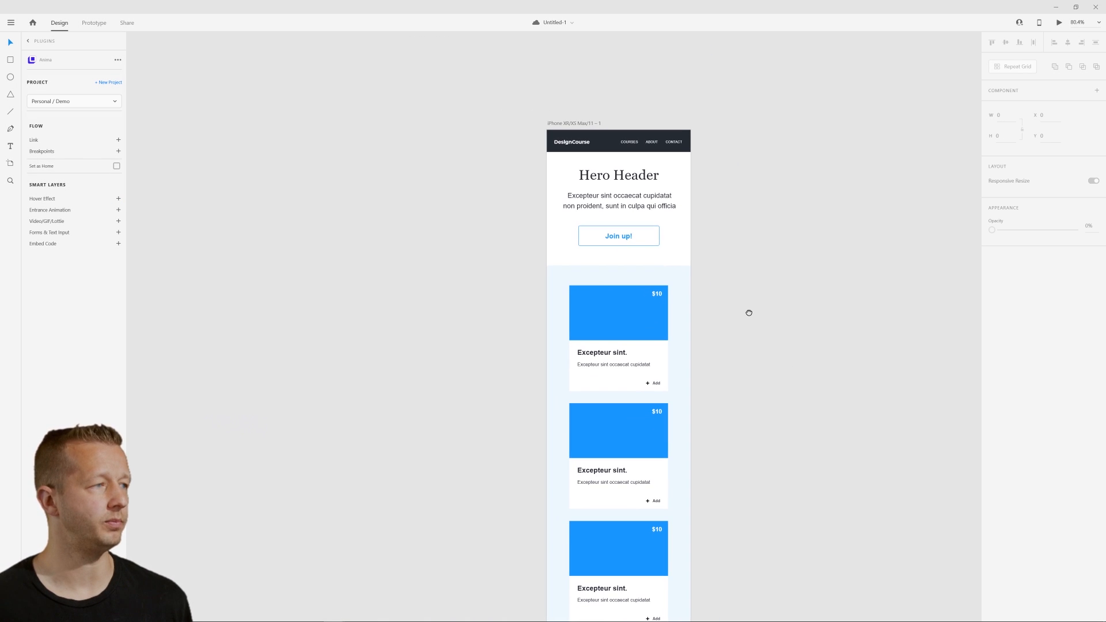
# - Add an Anima link to the COURSES navigation text, review the available link types, and remove the link again
pyautogui.moveTo(457, 274); pyautogui.dragTo(406, 310)
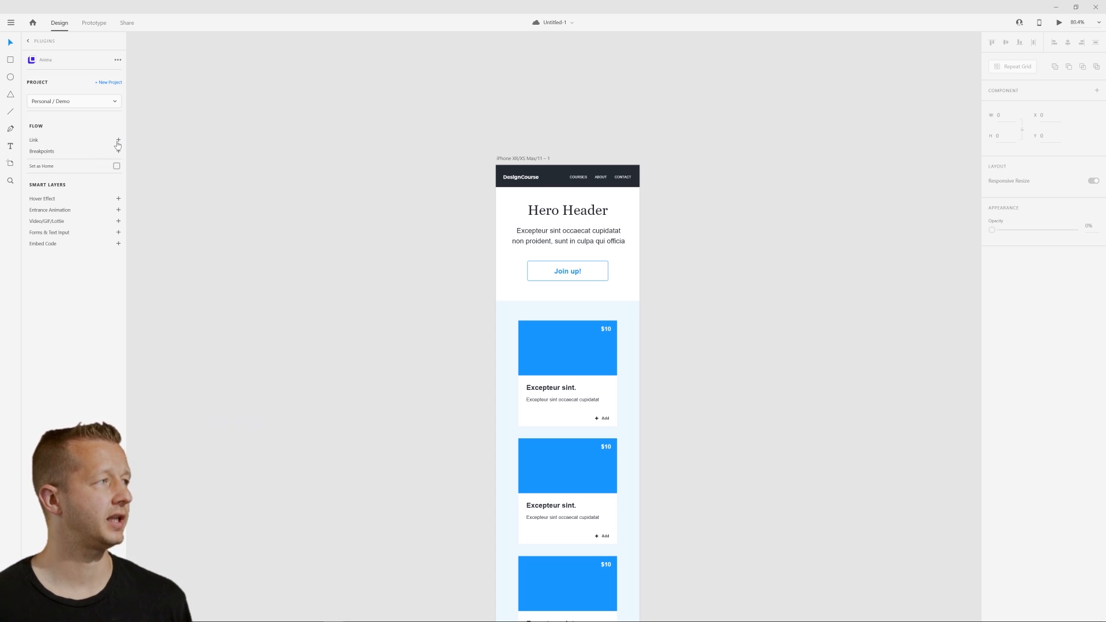
pyautogui.click(578, 180)
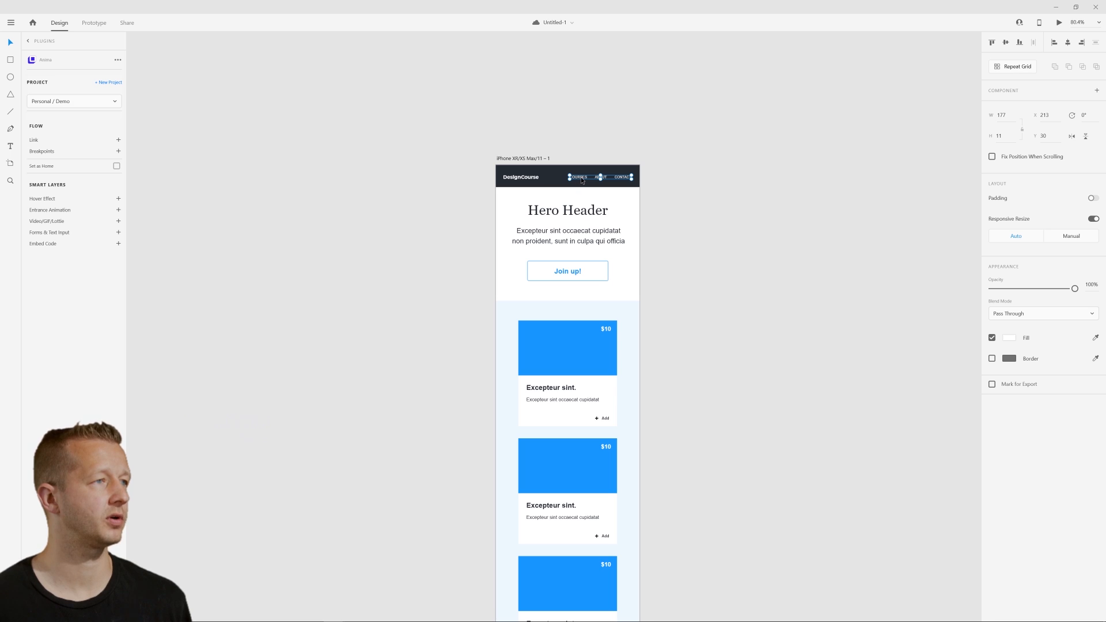
pyautogui.doubleClick(581, 181)
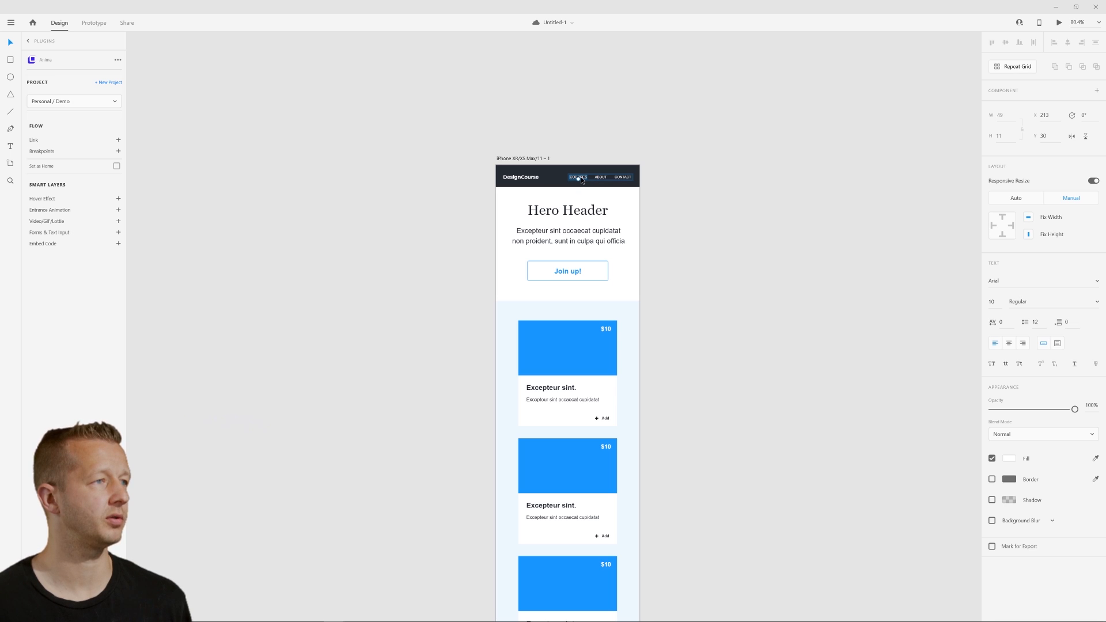
pyautogui.click(119, 141)
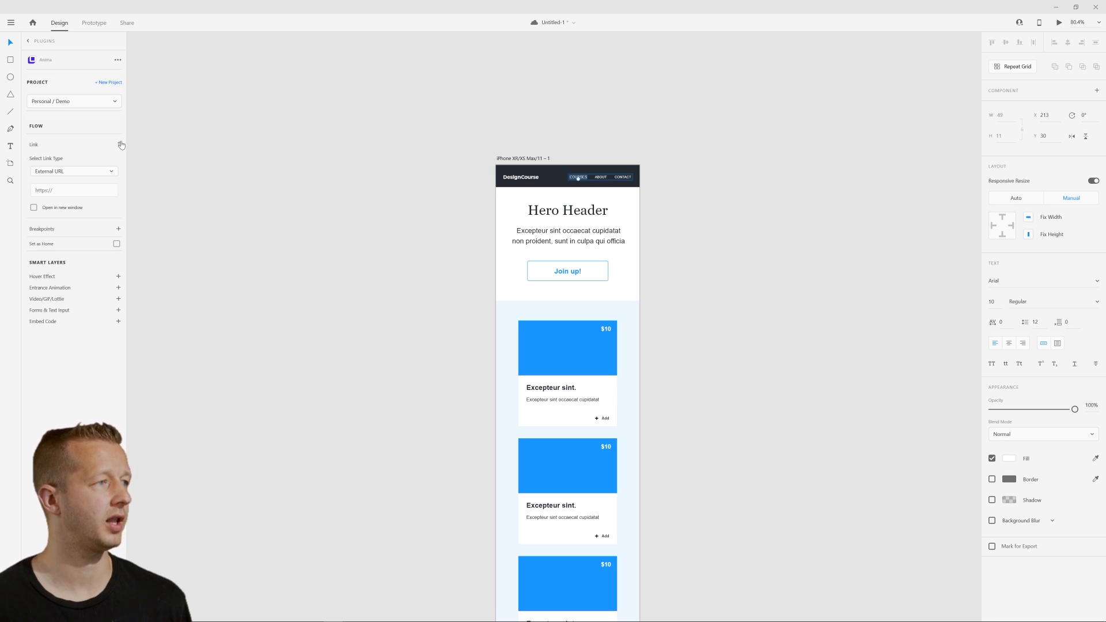
pyautogui.click(80, 173)
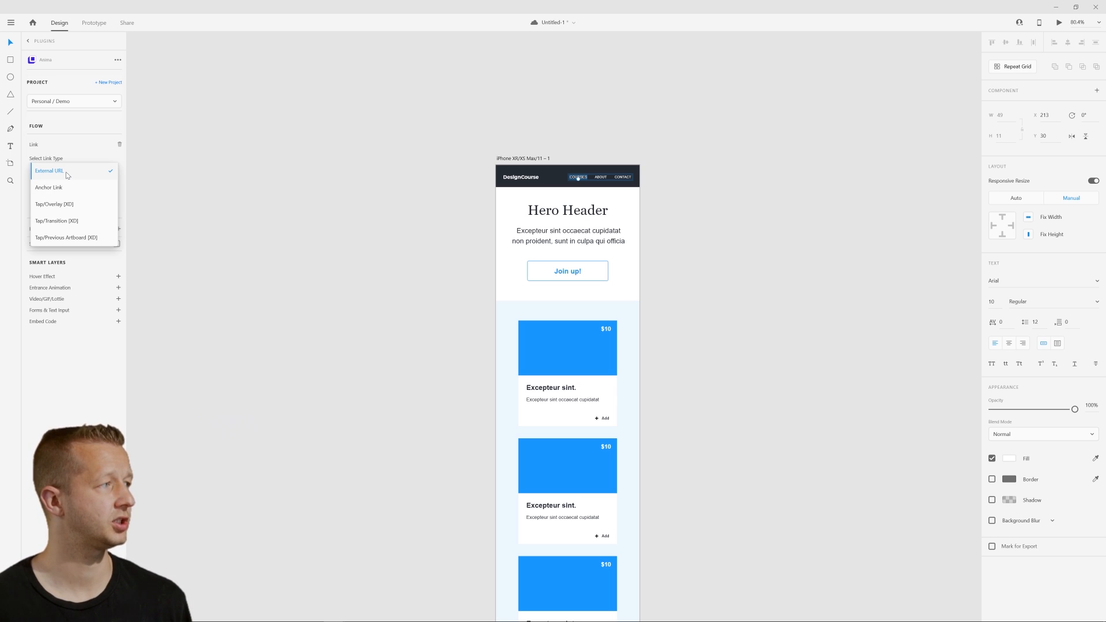
pyautogui.click(66, 171)
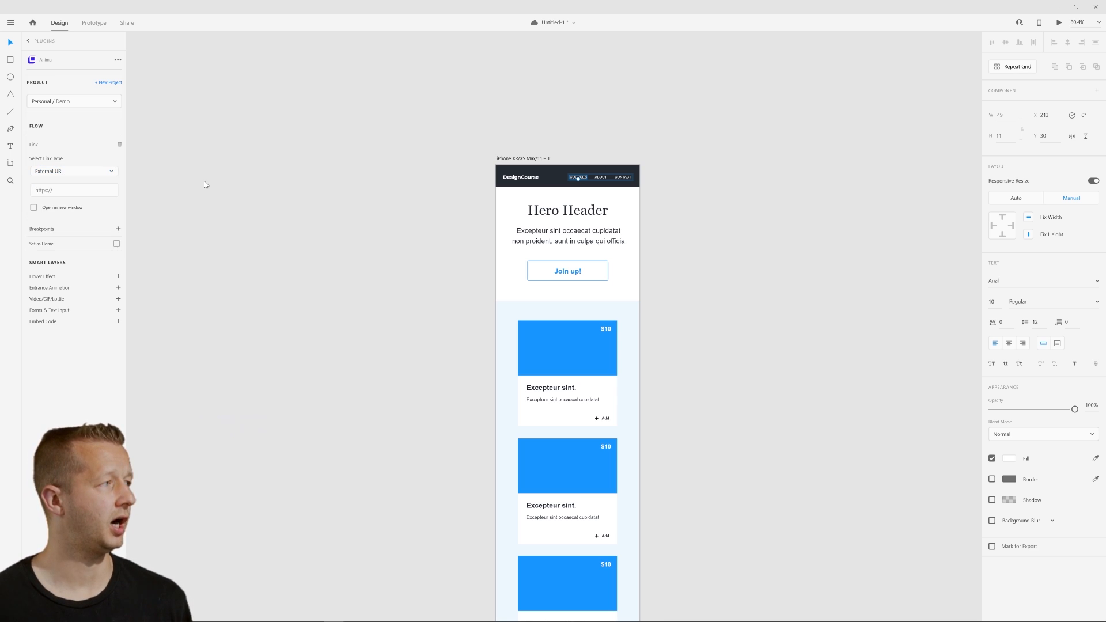
pyautogui.click(119, 144)
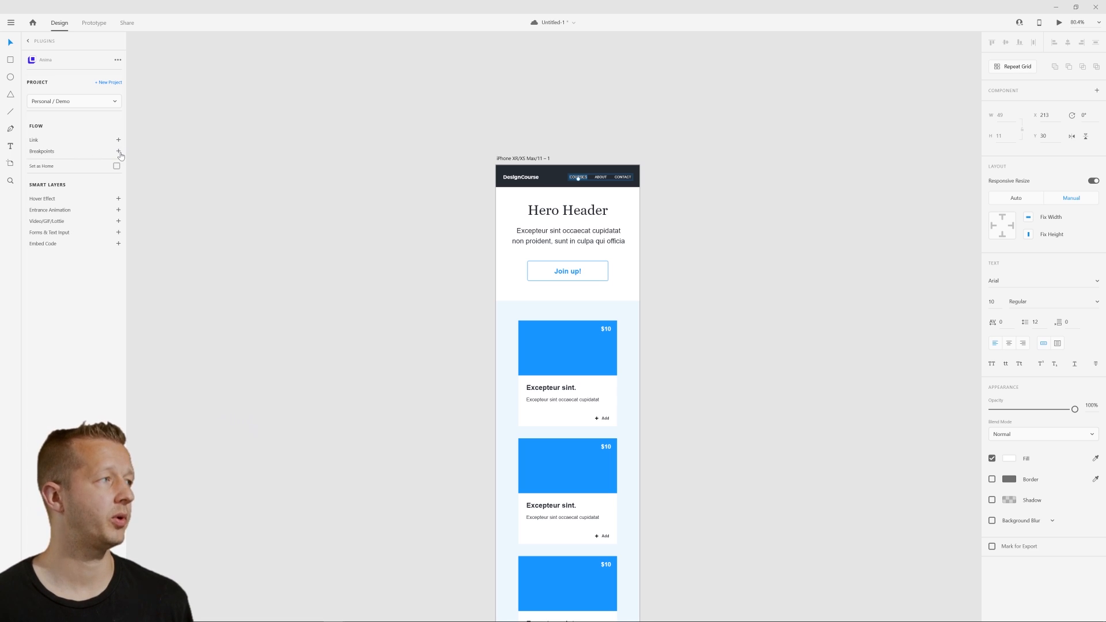
pyautogui.click(407, 195)
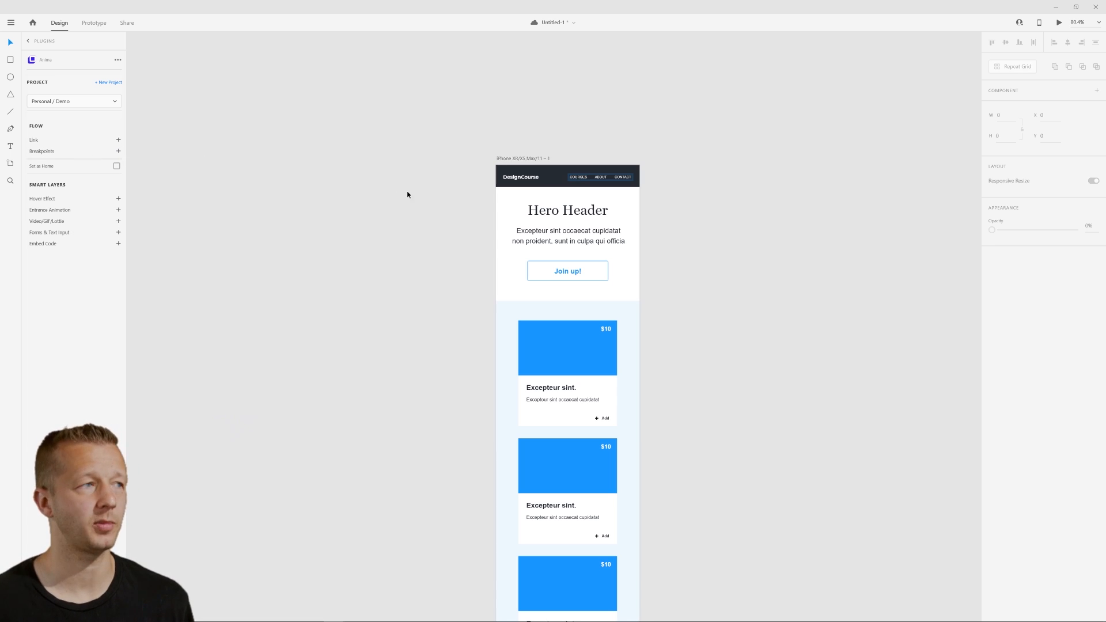
# - Generate an Anima browser preview of the iPhone artboard, open the prototype draft and look through the whole page
pyautogui.click(529, 159)
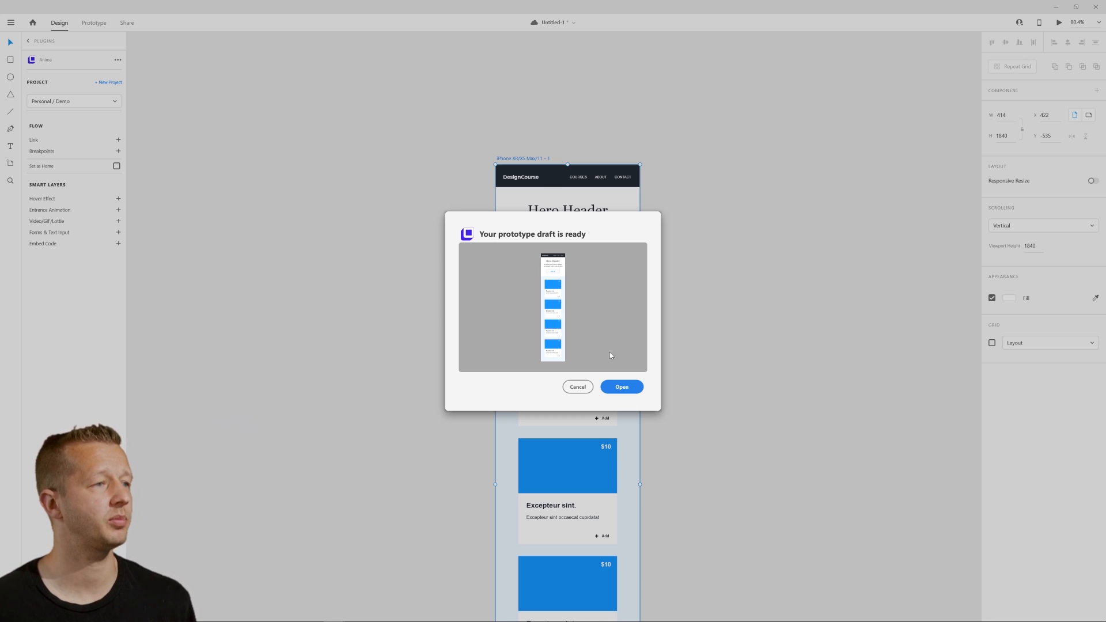
pyautogui.click(611, 383)
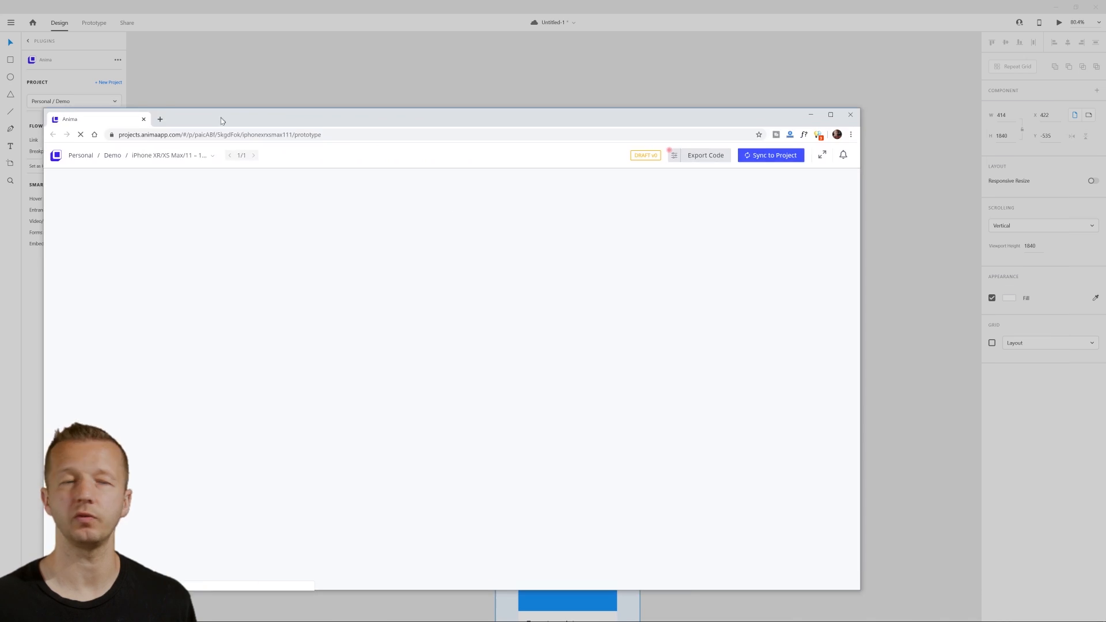
pyautogui.moveTo(221, 115); pyautogui.dragTo(303, 75)
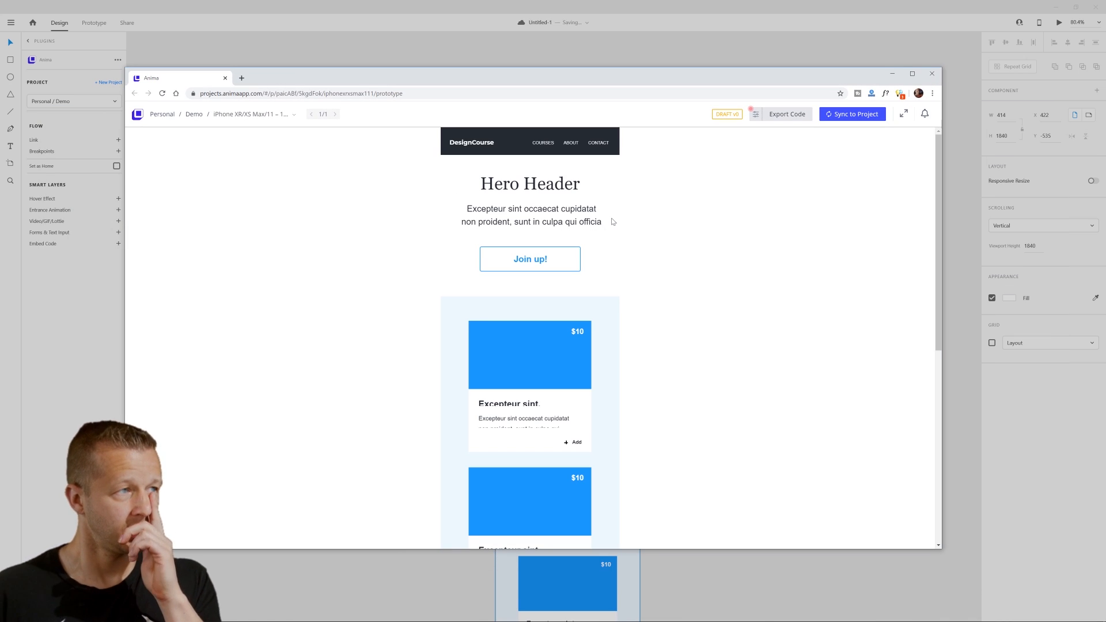
pyautogui.scroll(-5, 715, 237)
pyautogui.scroll(5, 772, 287)
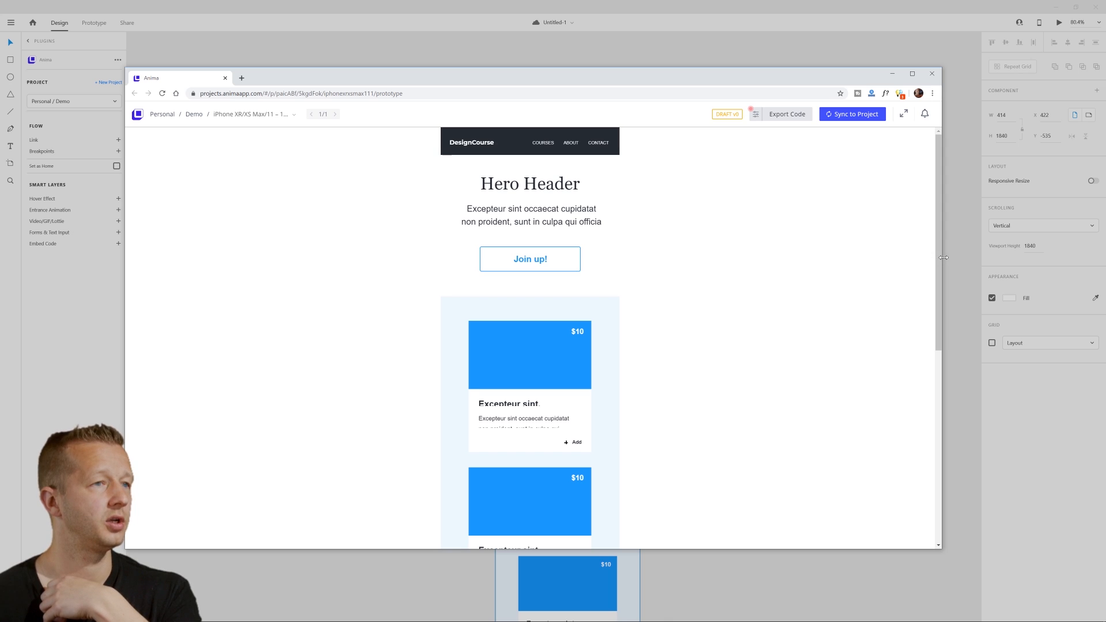
# - Resize the browser window to test the preview's responsiveness, and inspect the text of the card titles and navigation links
pyautogui.moveTo(941, 259); pyautogui.dragTo(397, 262)
pyautogui.moveTo(289, 263); pyautogui.dragTo(910, 281)
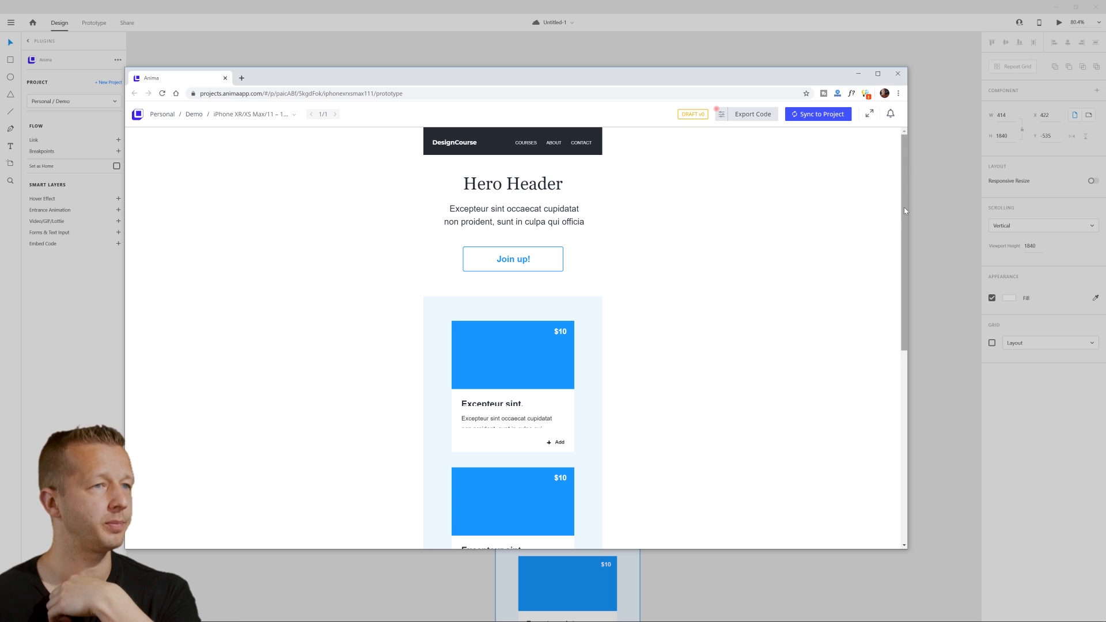
pyautogui.moveTo(897, 215); pyautogui.dragTo(897, 281)
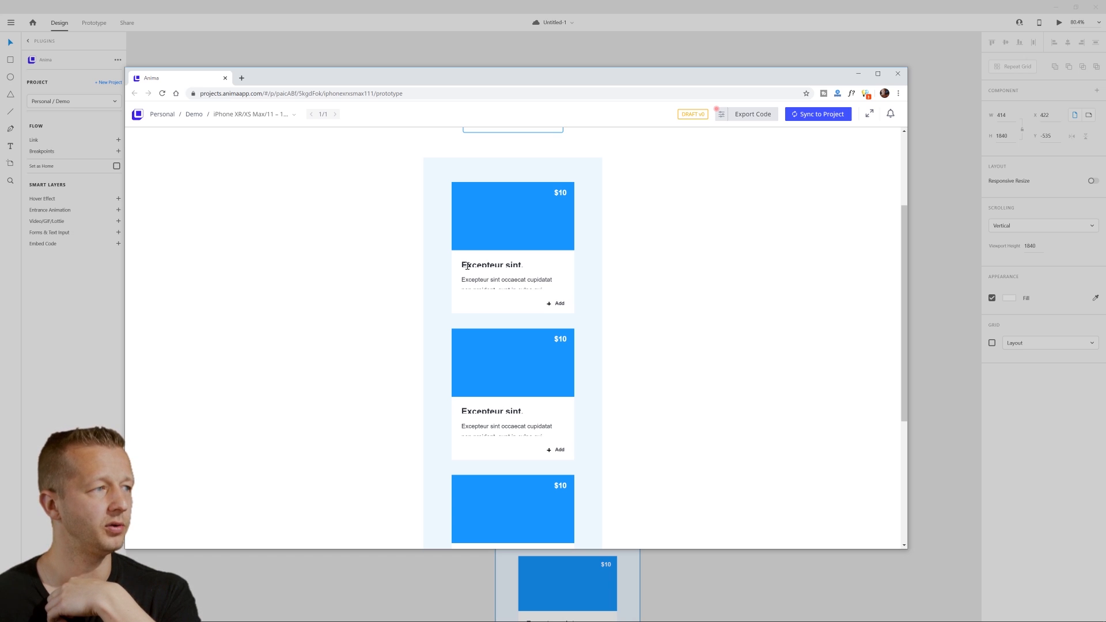
pyautogui.moveTo(466, 265); pyautogui.dragTo(512, 265)
pyautogui.click(523, 265)
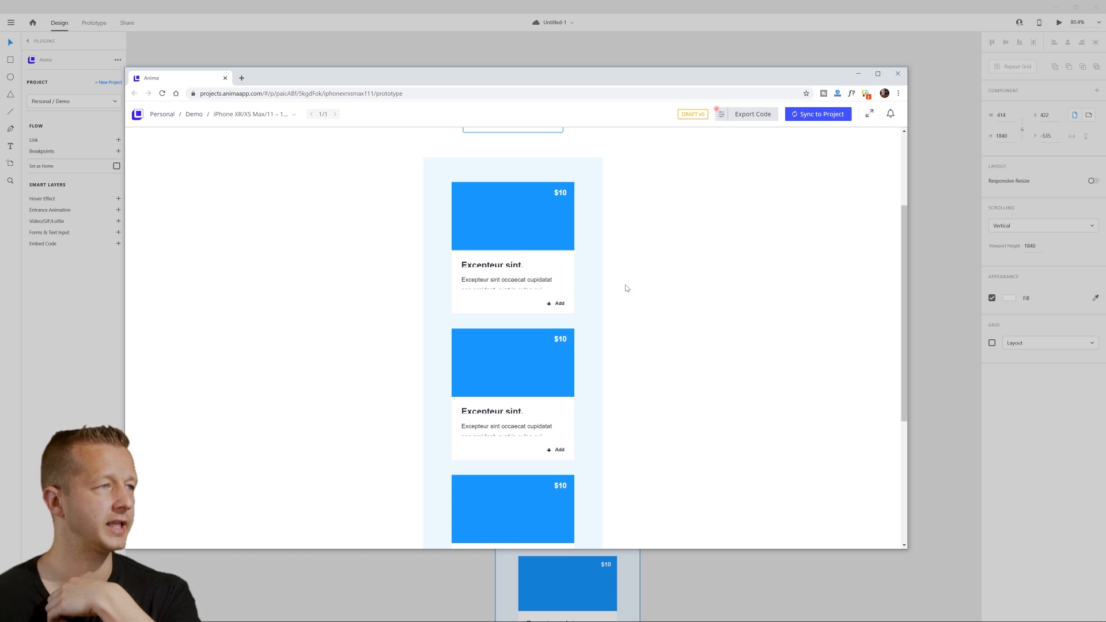
pyautogui.scroll(3, 626, 288)
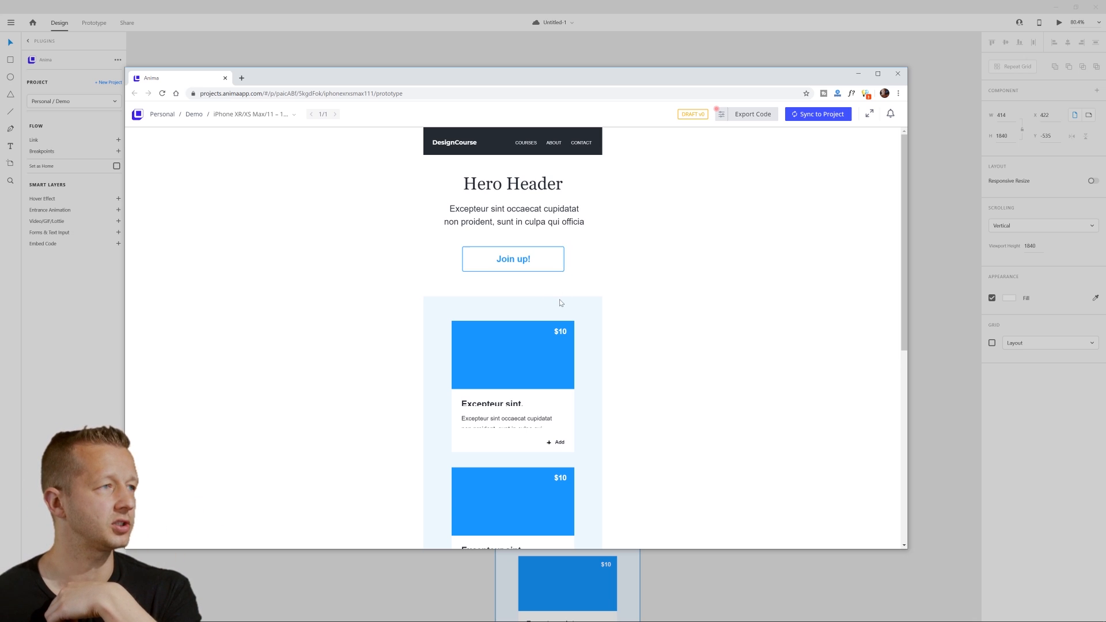
pyautogui.doubleClick(529, 141)
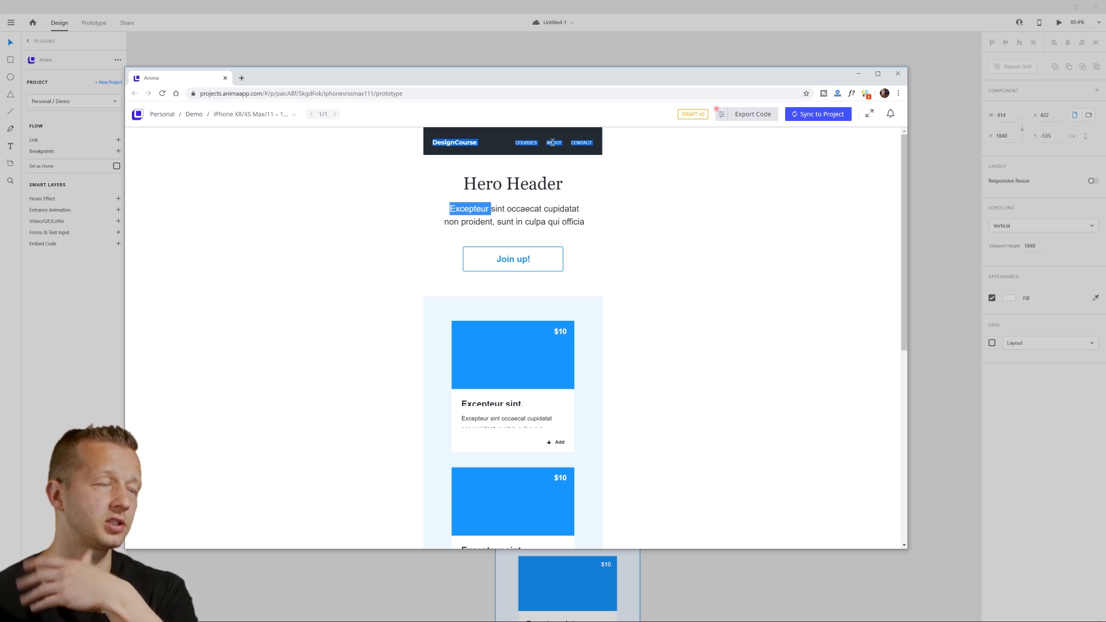
pyautogui.click(553, 142)
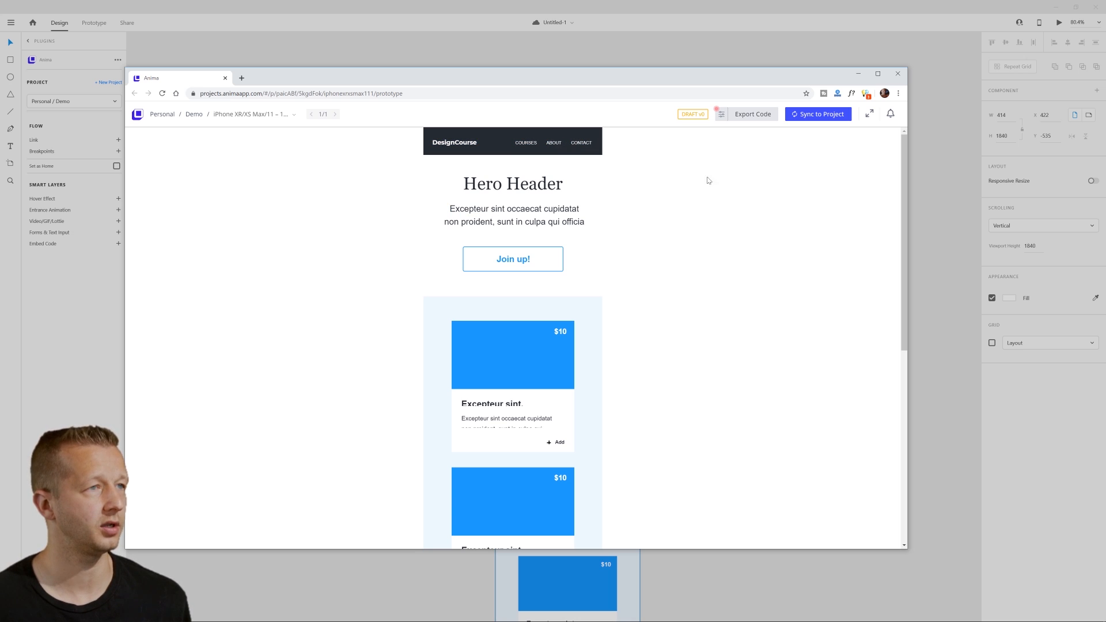
pyautogui.moveTo(909, 185); pyautogui.dragTo(868, 206)
pyautogui.scroll(-2, 513, 385)
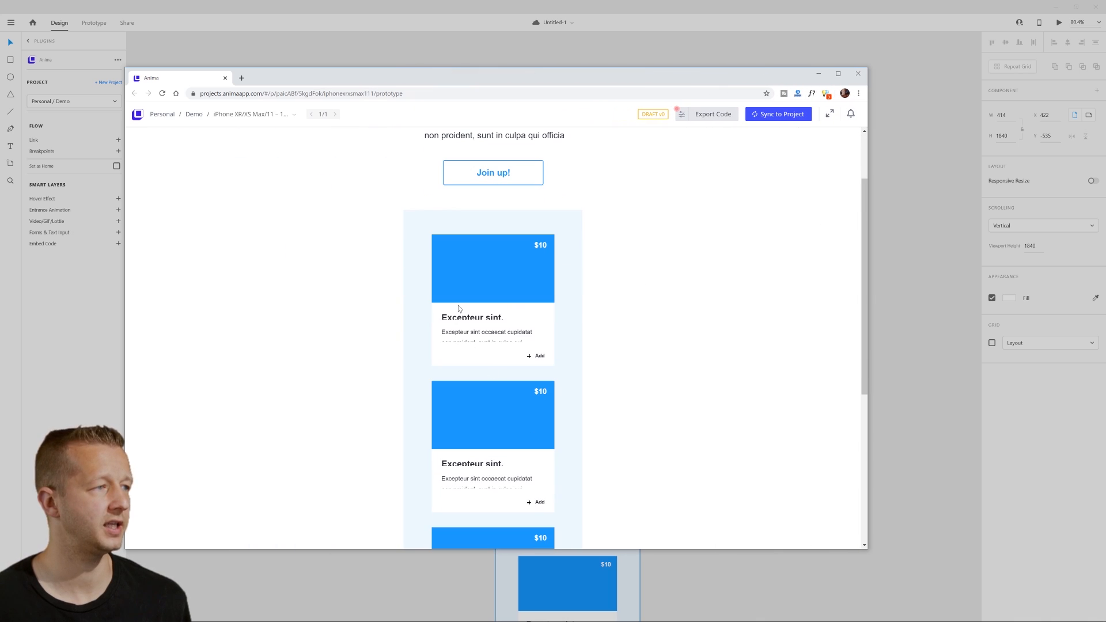
# - Return to Adobe XD, dismiss the draft dialog, and extend the first card's title text box downward to enclose the full text
pyautogui.click(928, 305)
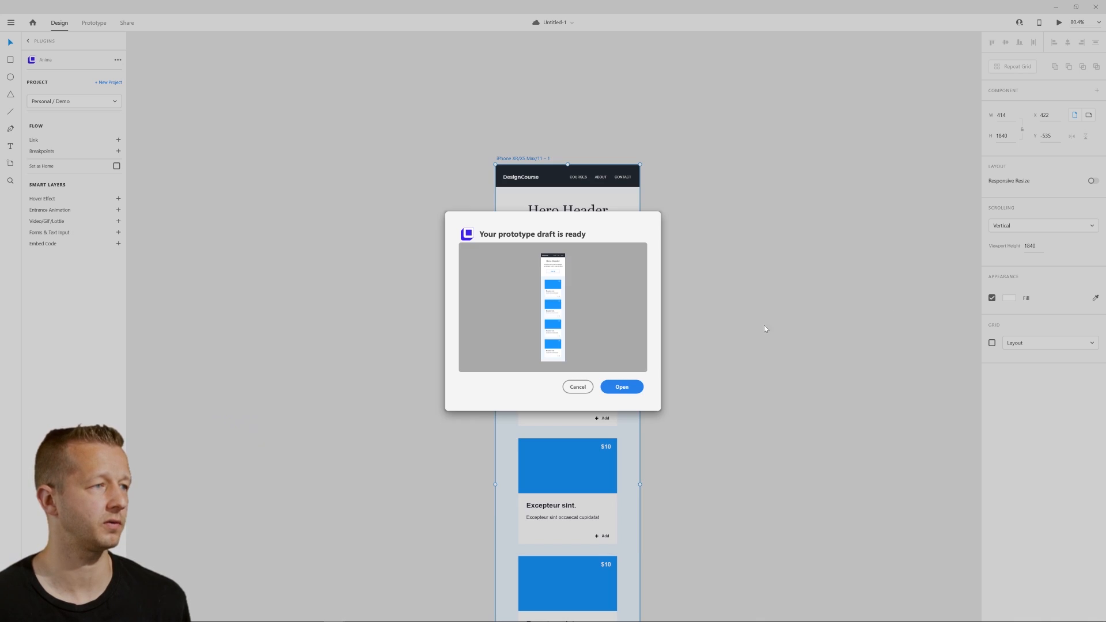
pyautogui.click(578, 387)
pyautogui.click(551, 389)
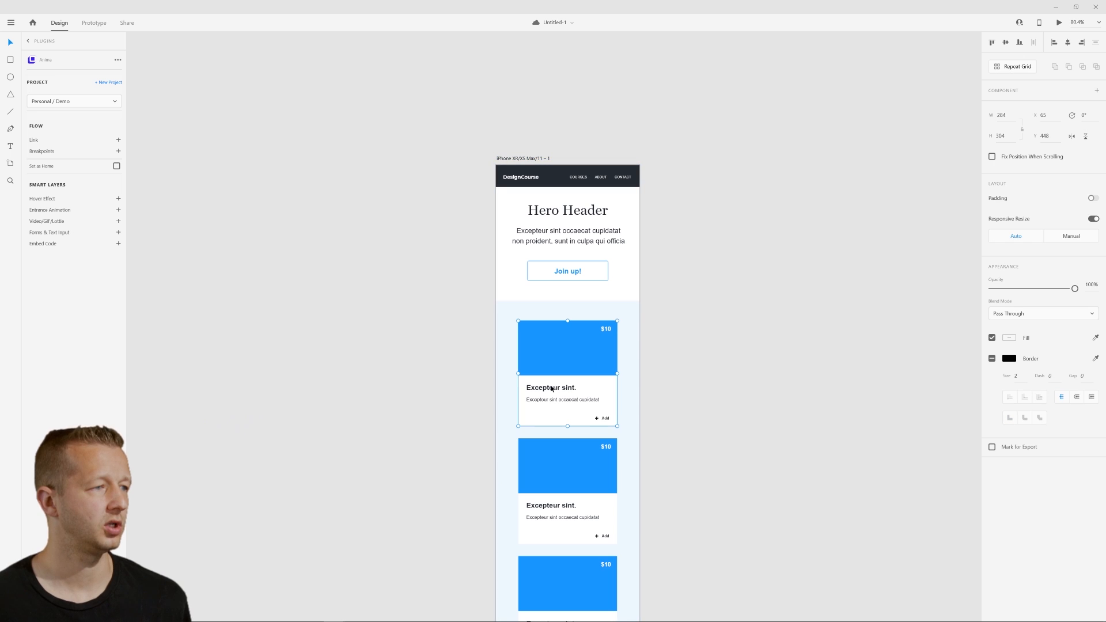
pyautogui.scroll(5, 560, 405)
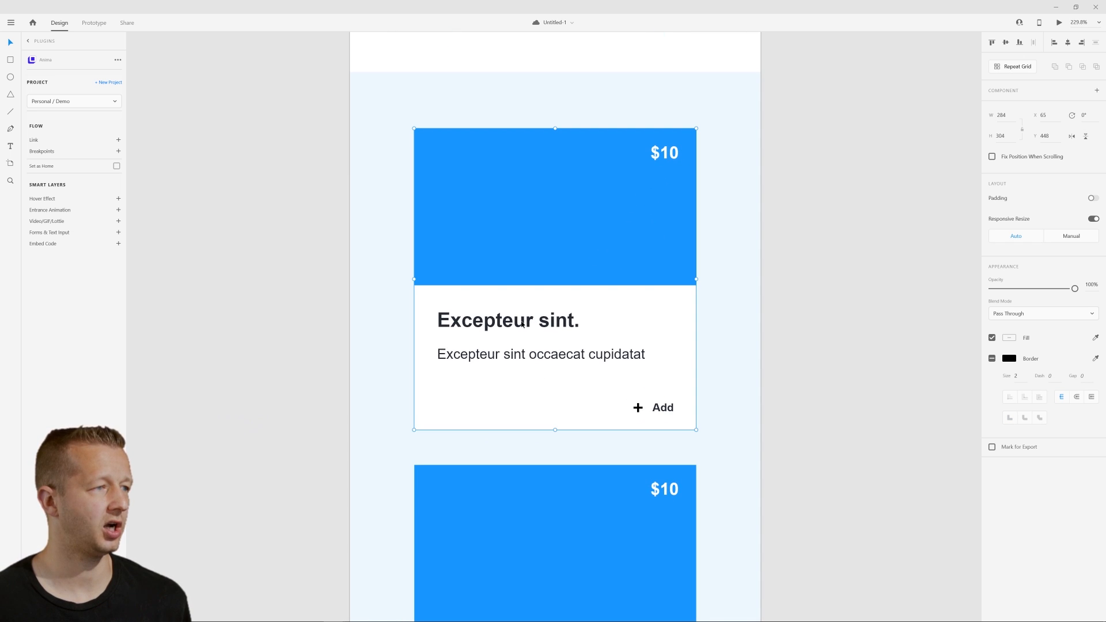
pyautogui.doubleClick(522, 324)
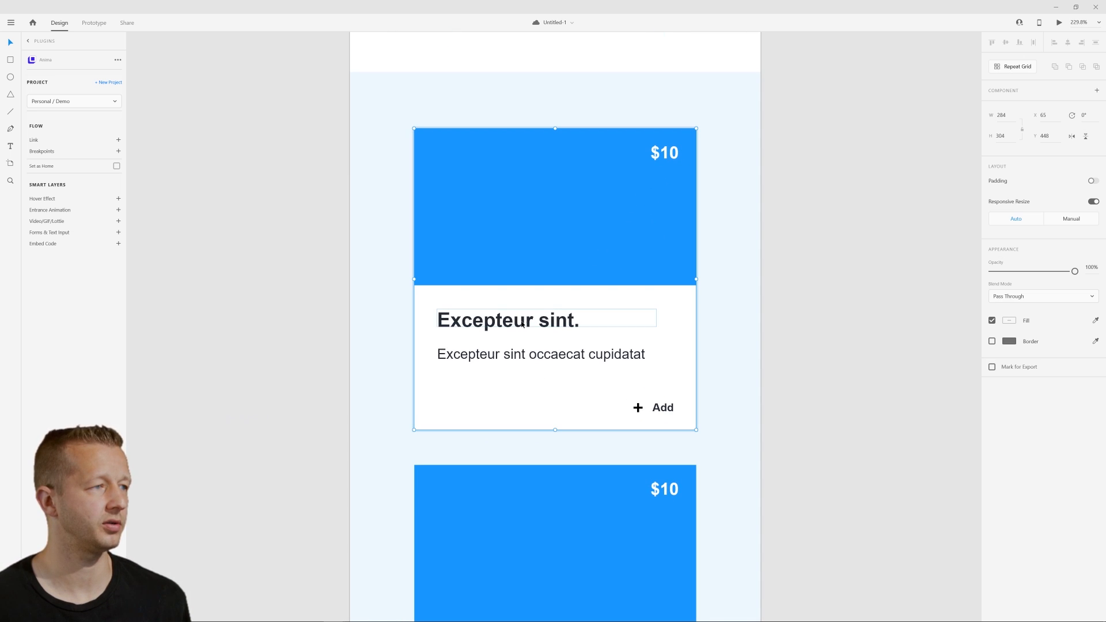
pyautogui.click(547, 325)
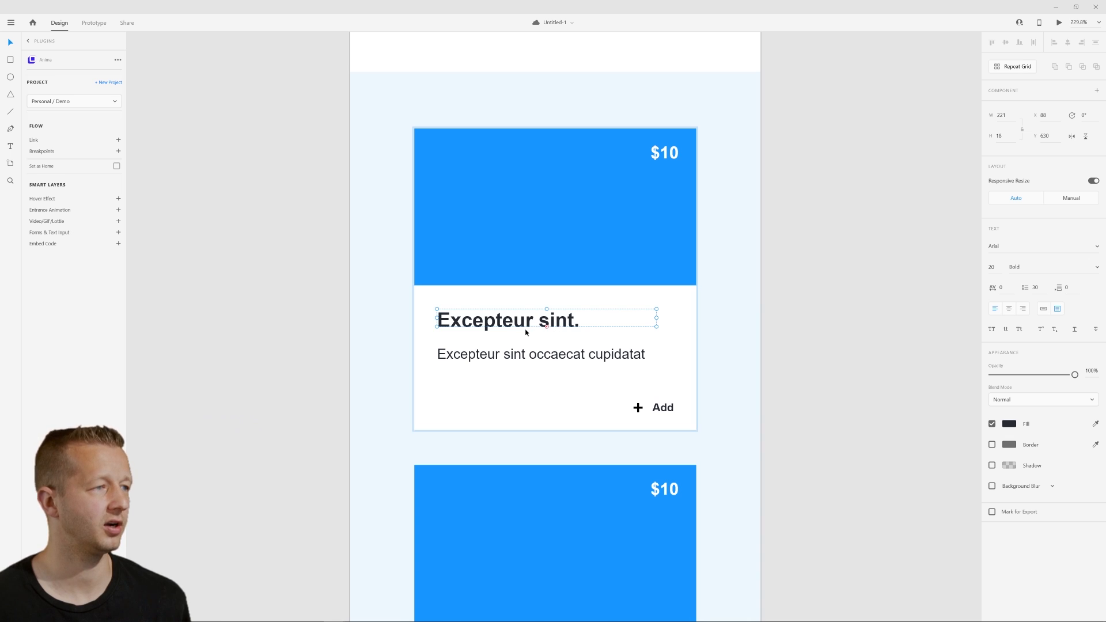
pyautogui.moveTo(547, 326); pyautogui.dragTo(545, 337)
pyautogui.click(828, 309)
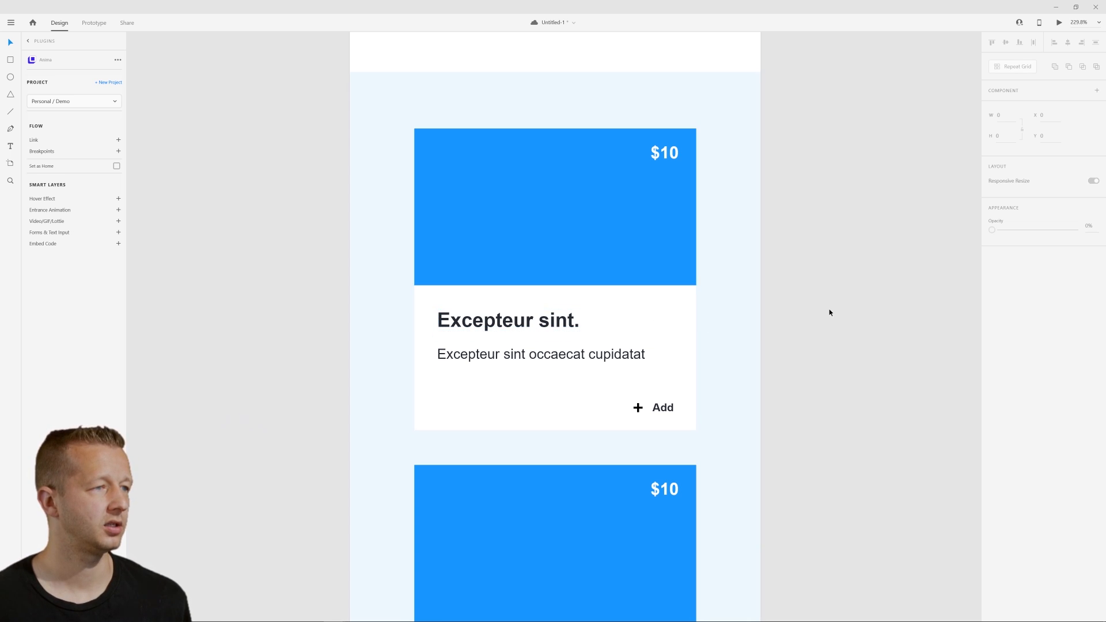
# - Delete the second, third and fourth course cards from the artboard
pyautogui.scroll(-7, 818, 323)
pyautogui.moveTo(829, 395); pyautogui.dragTo(694, 280)
pyautogui.click(590, 371)
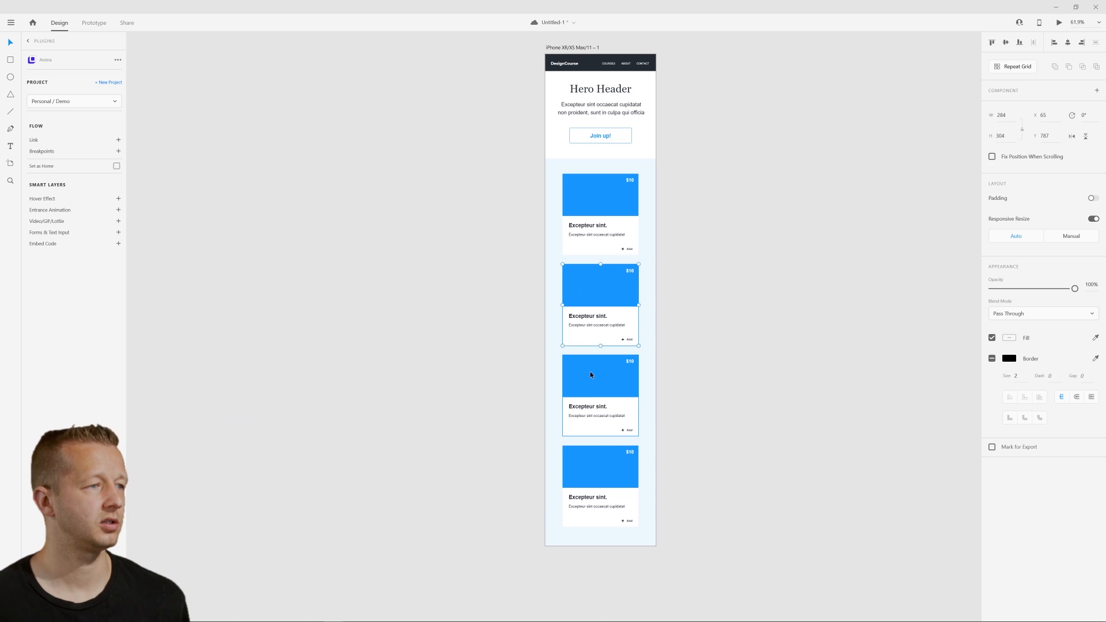
pyautogui.keyDown('shift'); pyautogui.click(594, 457); pyautogui.keyUp('shift')
pyautogui.keyDown('shift'); pyautogui.click(611, 324); pyautogui.keyUp('shift')
pyautogui.press('Delete')
# - Repeat the remaining card vertically with Repeat Grid into four cards, about 1328 px tall overall with widened gaps, and ungroup the grid
pyautogui.click(597, 213)
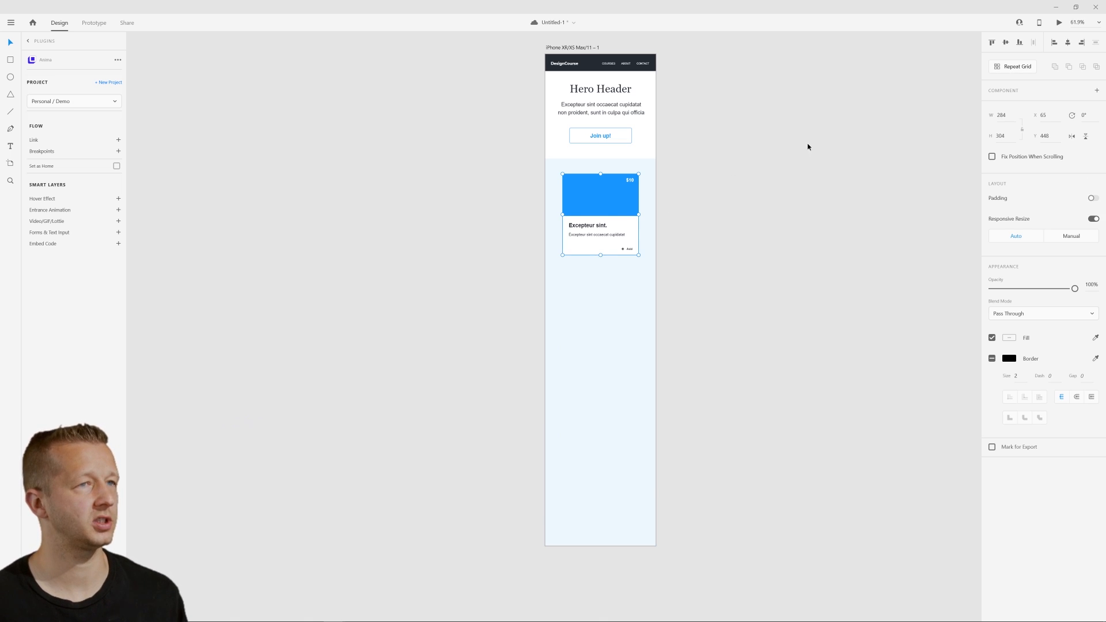
pyautogui.click(1015, 67)
pyautogui.moveTo(598, 257); pyautogui.dragTo(600, 517)
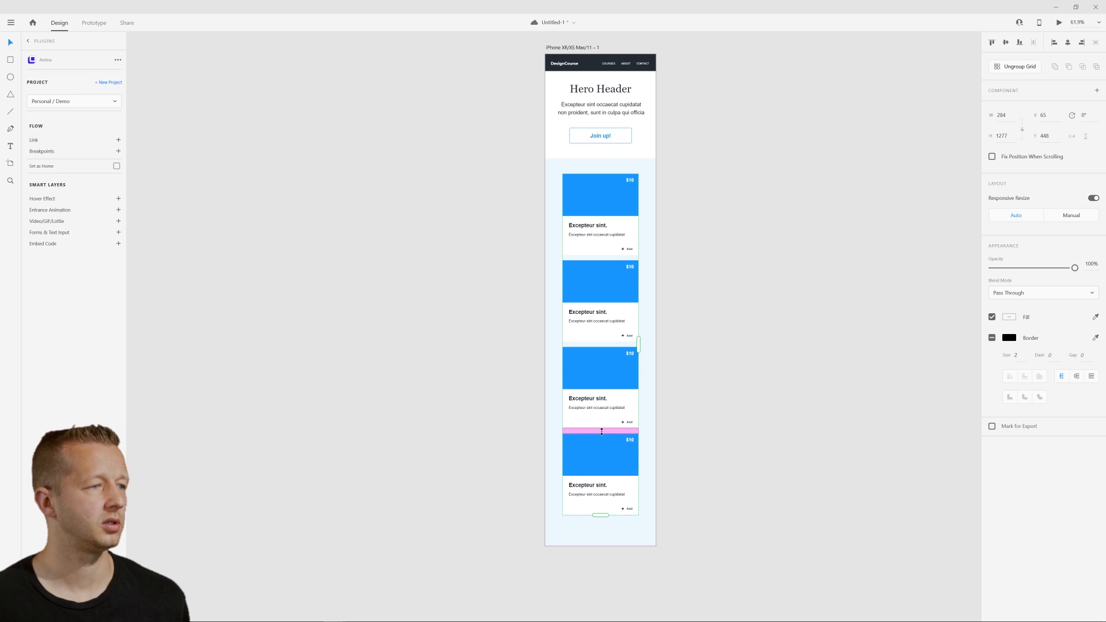
pyautogui.moveTo(598, 429); pyautogui.dragTo(599, 448)
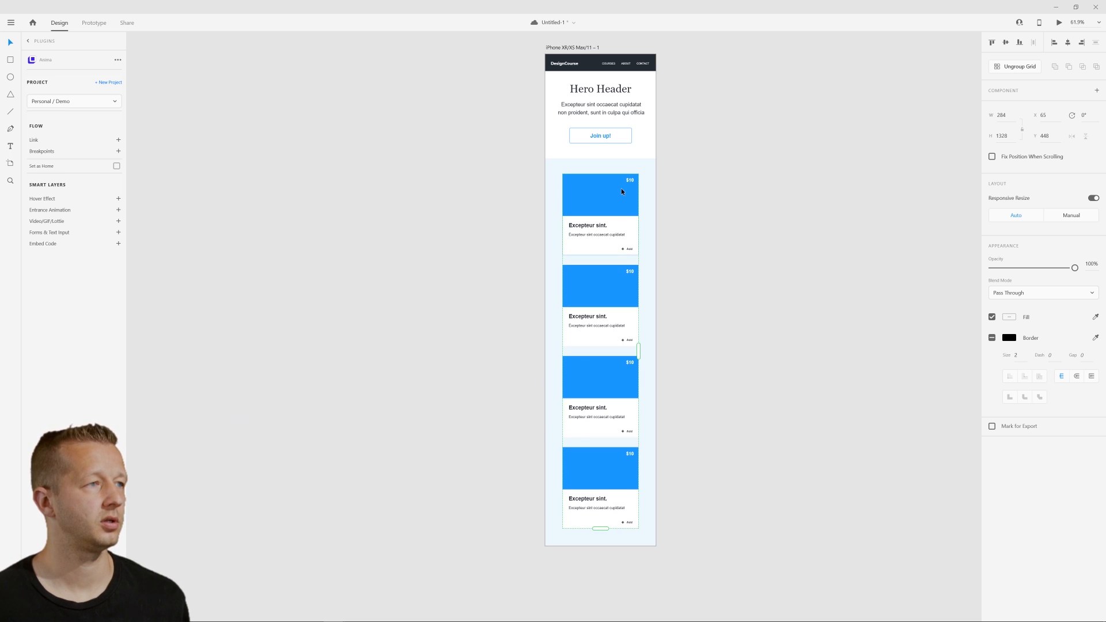
pyautogui.click(1017, 67)
pyautogui.click(759, 187)
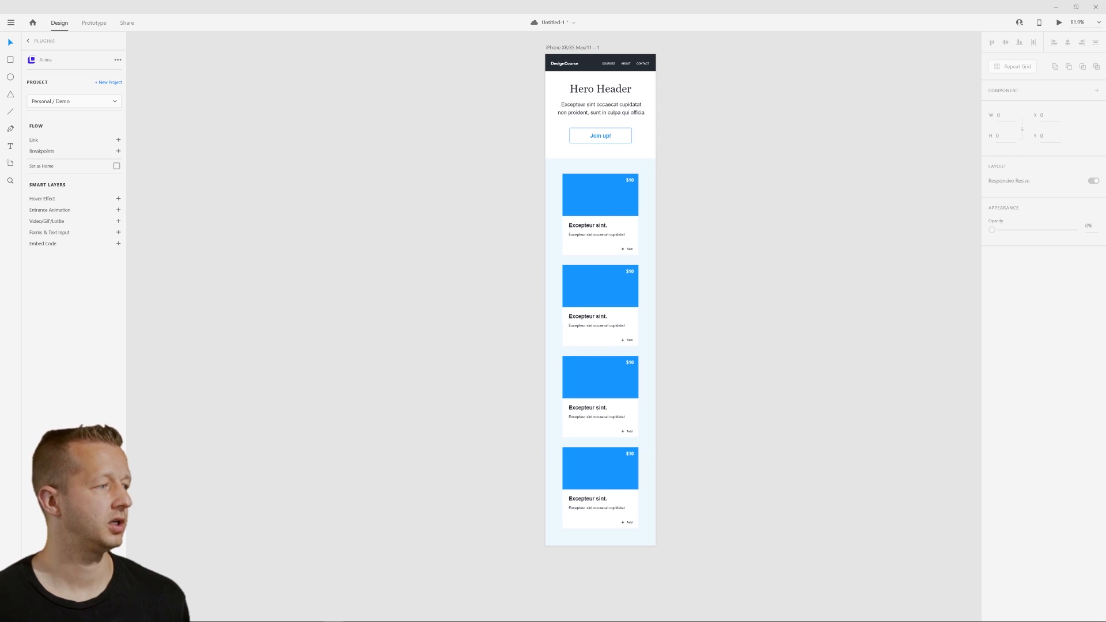
# - Preview the iPhone artboard in the browser again and check the cards' title and description text for clipping
pyautogui.click(73, 588)
pyautogui.click(613, 333)
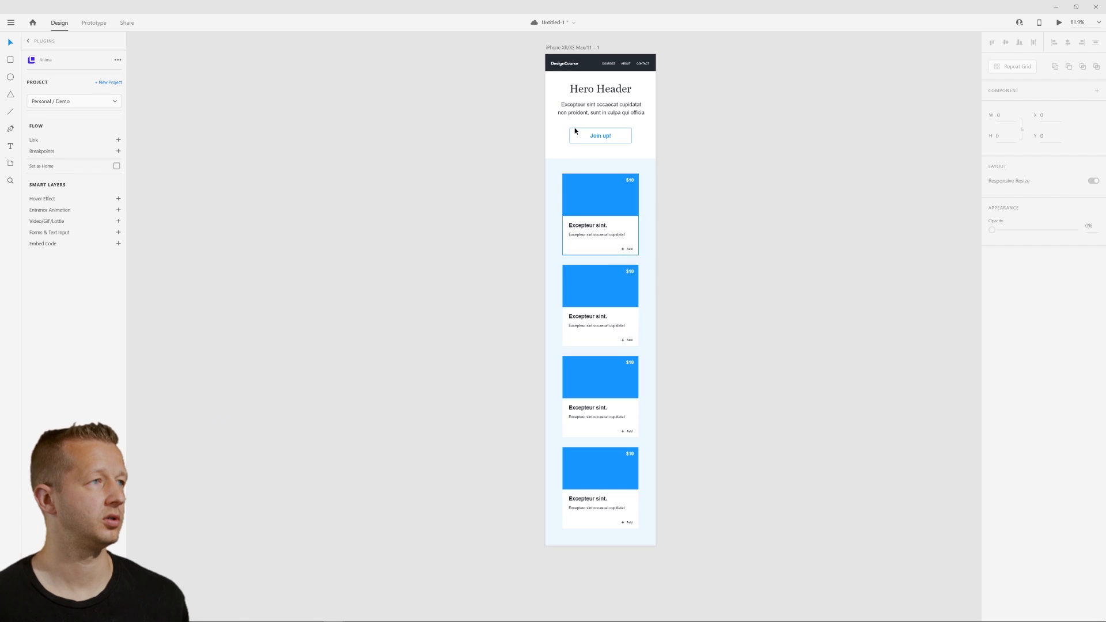
pyautogui.click(562, 48)
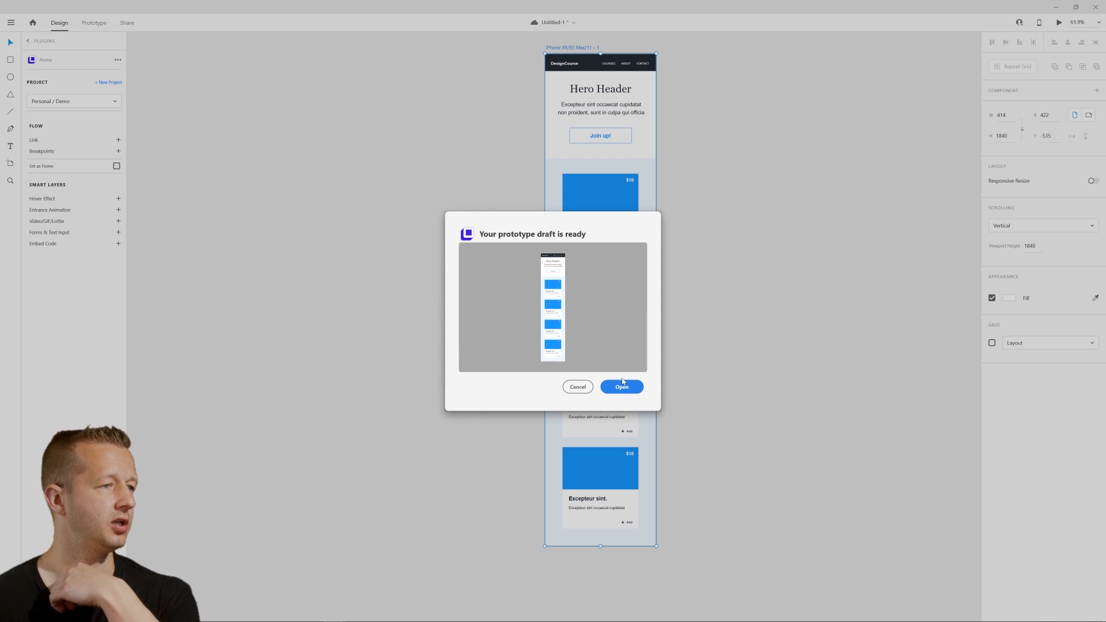
pyautogui.click(627, 385)
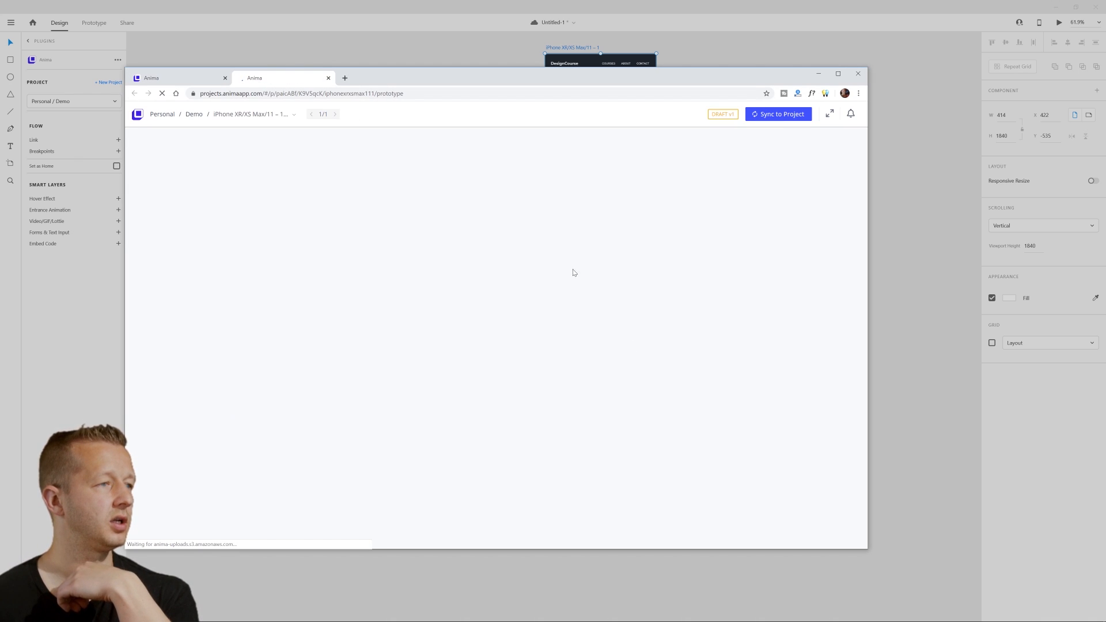
pyautogui.scroll(-3, 530, 338)
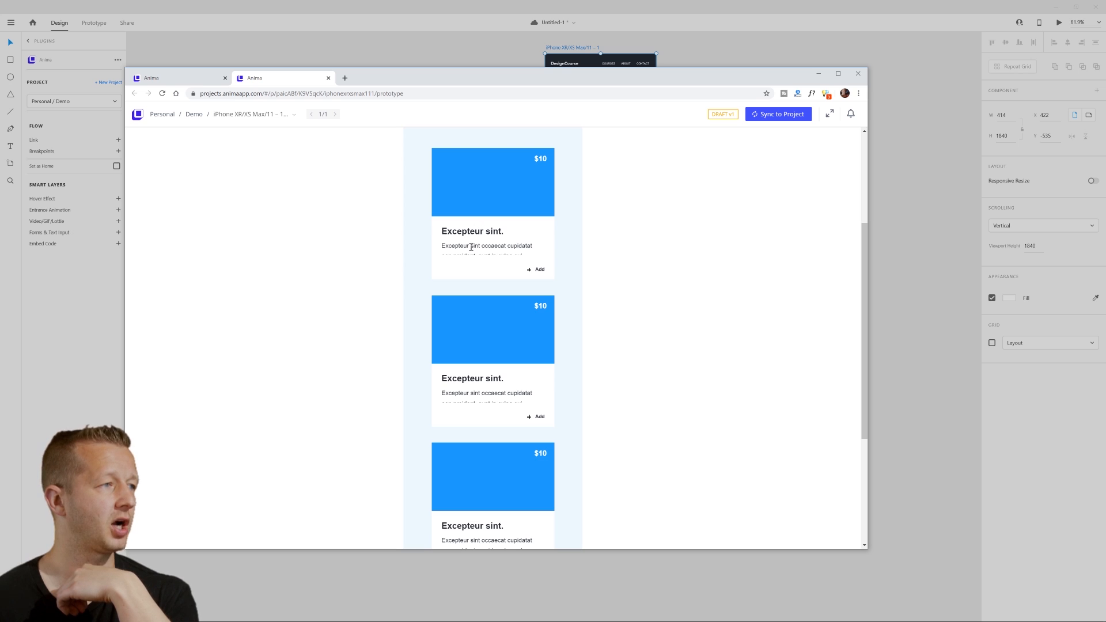
pyautogui.moveTo(456, 247); pyautogui.dragTo(503, 263)
pyautogui.click(523, 247)
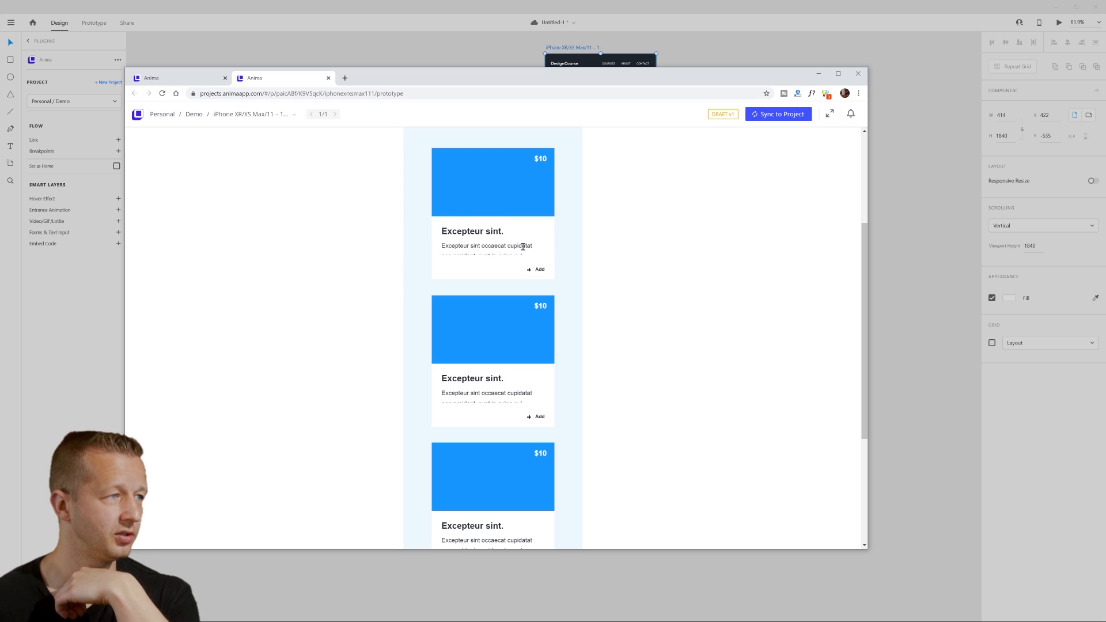
# - Return to Adobe XD, duplicate the iPhone artboard, and widen the copy to about 779 px
pyautogui.click(818, 74)
pyautogui.click(578, 387)
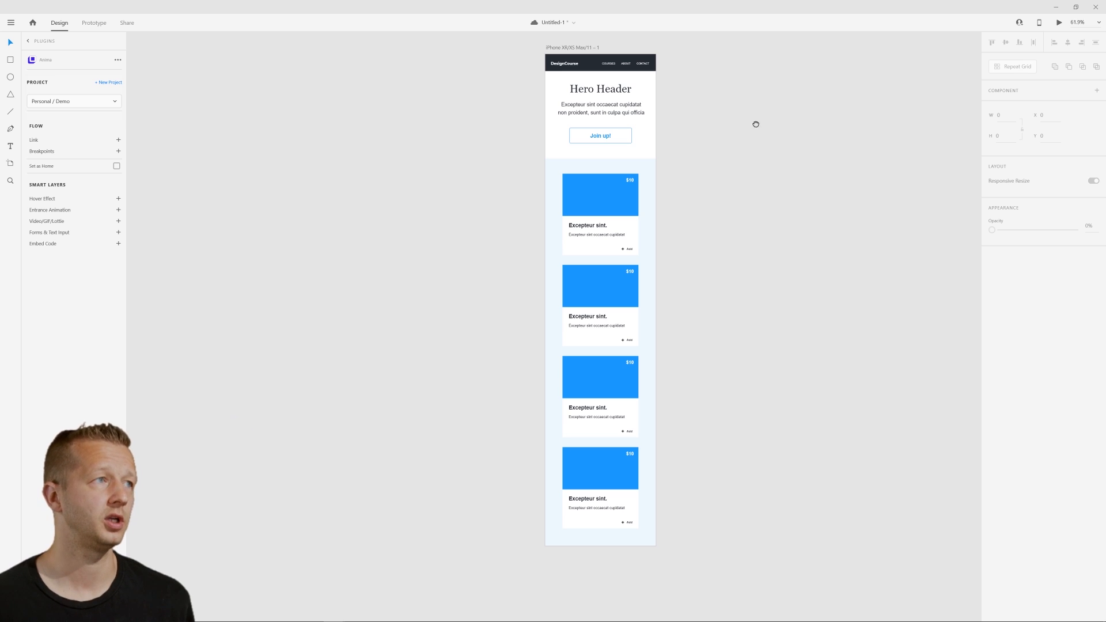
pyautogui.moveTo(756, 124); pyautogui.dragTo(689, 212)
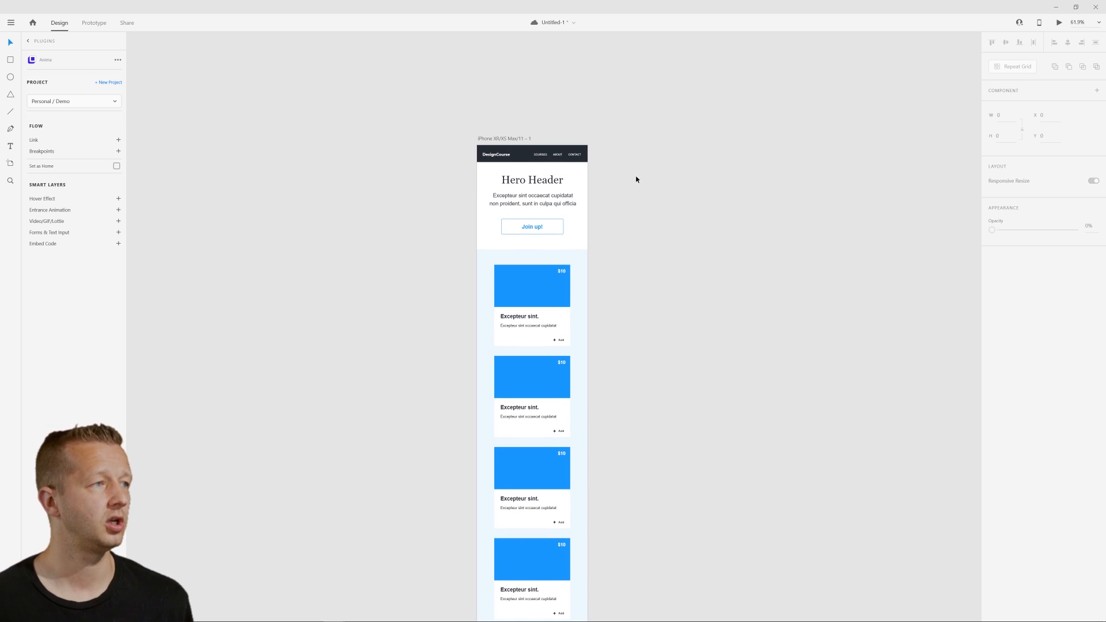
pyautogui.click(509, 139)
pyautogui.hotkey('ctrl', 'd')
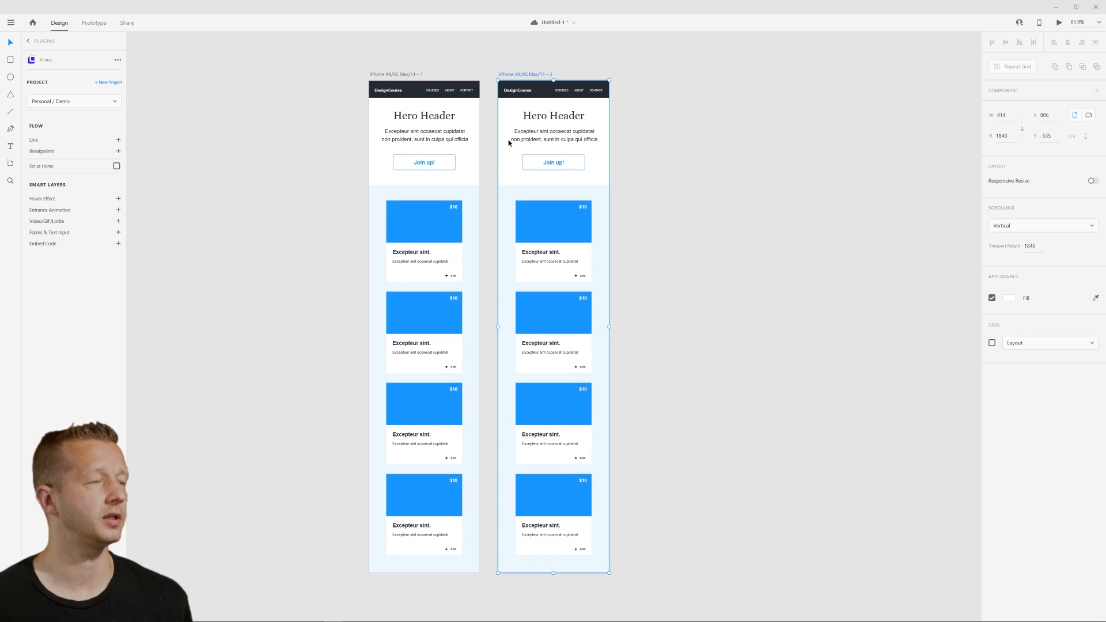
pyautogui.moveTo(609, 323); pyautogui.dragTo(707, 333)
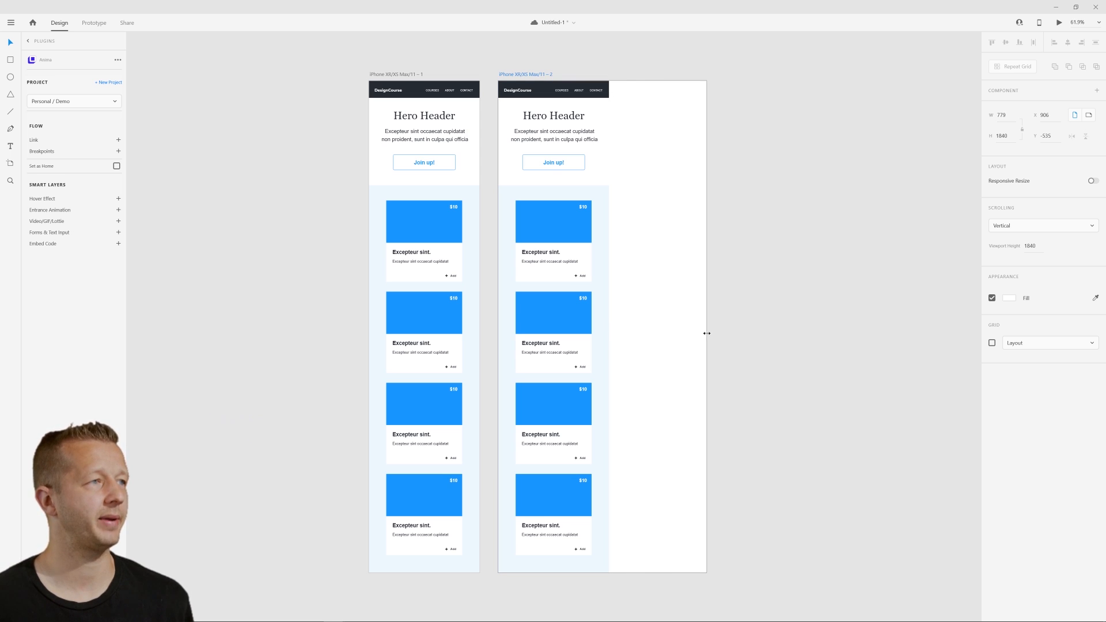
# - Stretch the dark navigation bar across the second artboard and move its links to the bar's far right end
pyautogui.click(555, 96)
pyautogui.moveTo(609, 89); pyautogui.dragTo(707, 89)
pyautogui.click(569, 94)
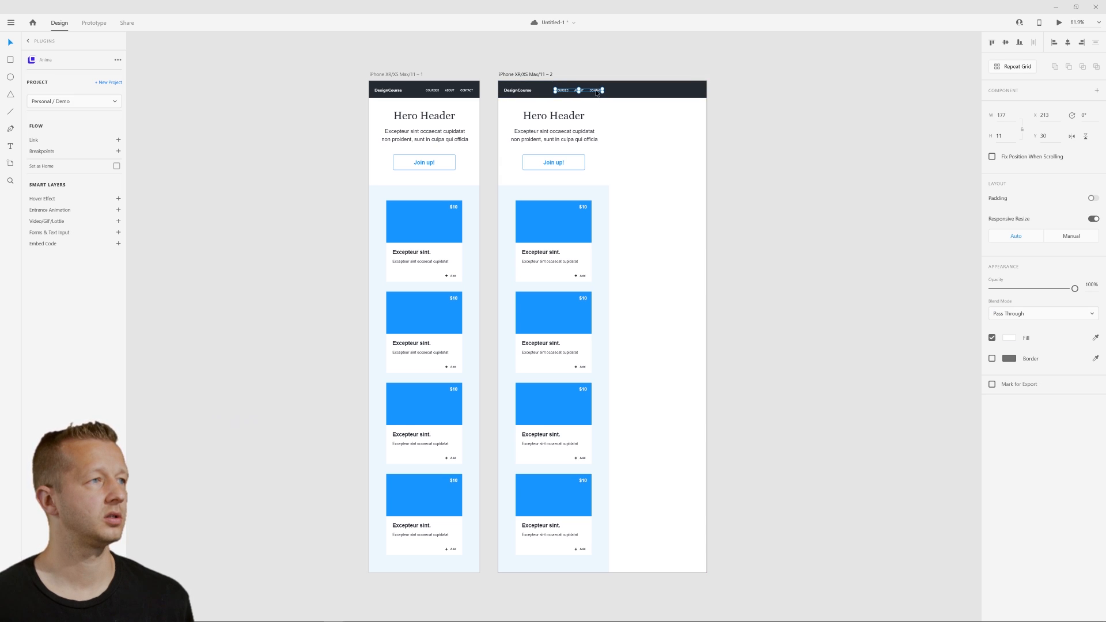
pyautogui.moveTo(597, 92); pyautogui.dragTo(693, 92)
pyautogui.click(691, 111)
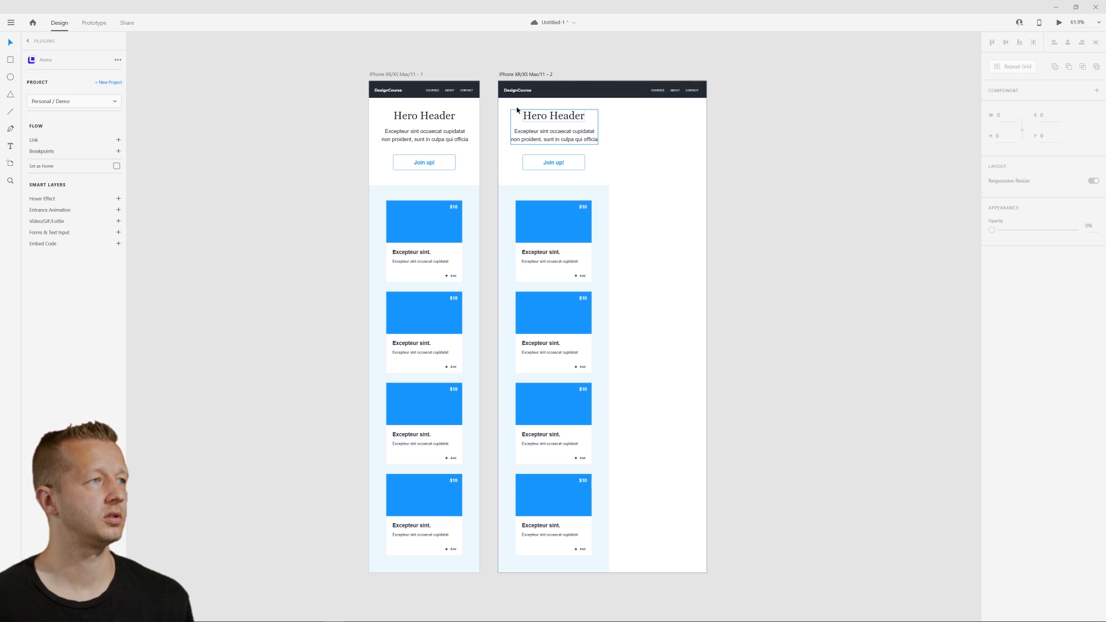
# - Widen the second artboard's hero text group to about 672 px along with its button, and centre the Hero Header heading
pyautogui.moveTo(510, 108); pyautogui.dragTo(691, 147)
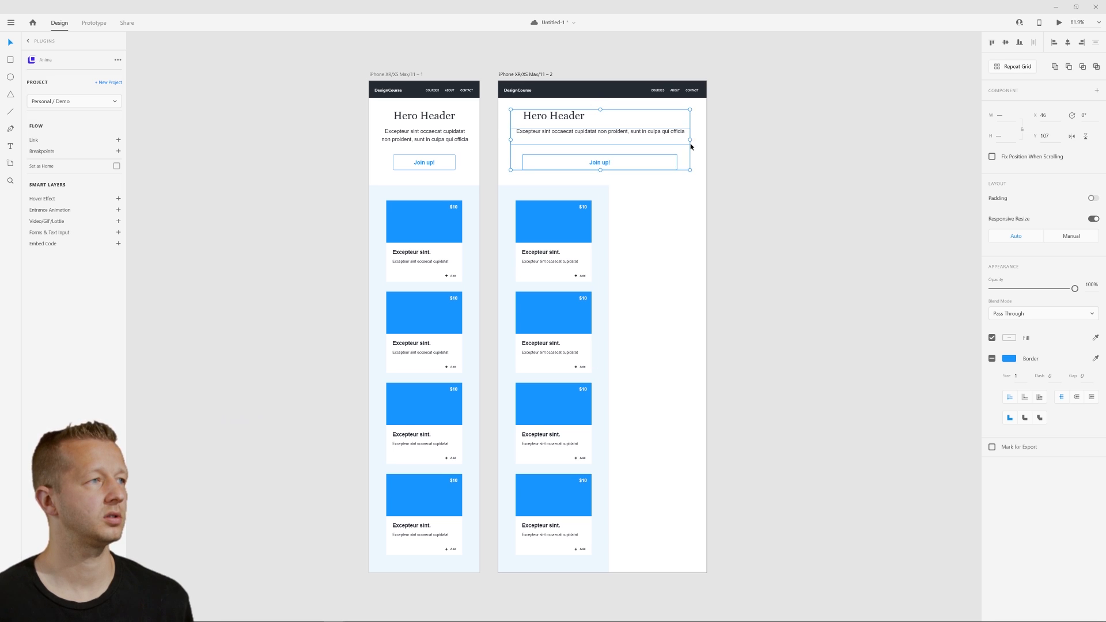
pyautogui.click(766, 151)
pyautogui.click(551, 119)
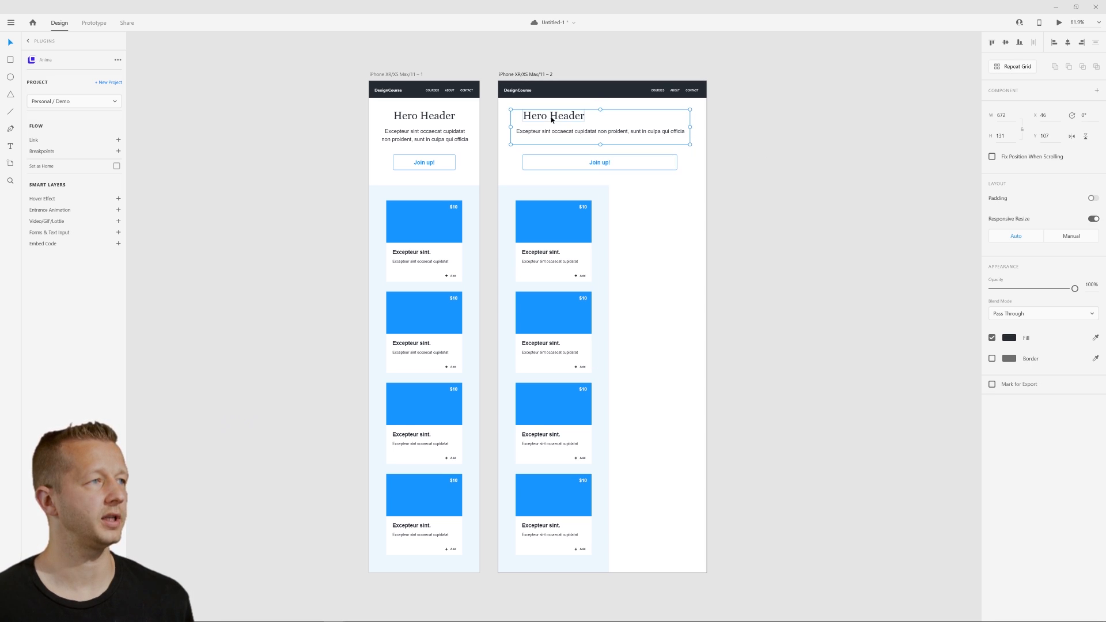
pyautogui.doubleClick(552, 120)
pyautogui.moveTo(564, 121); pyautogui.dragTo(612, 135)
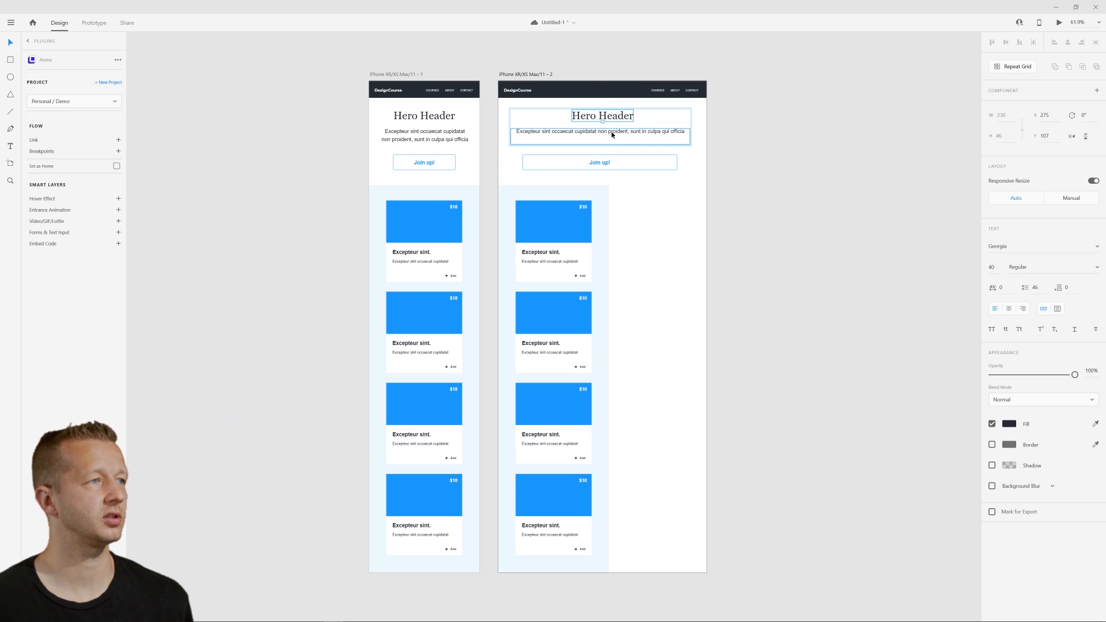
# - Narrow the second artboard's Join up! button to about 346 px, keeping it centred
pyautogui.click(607, 163)
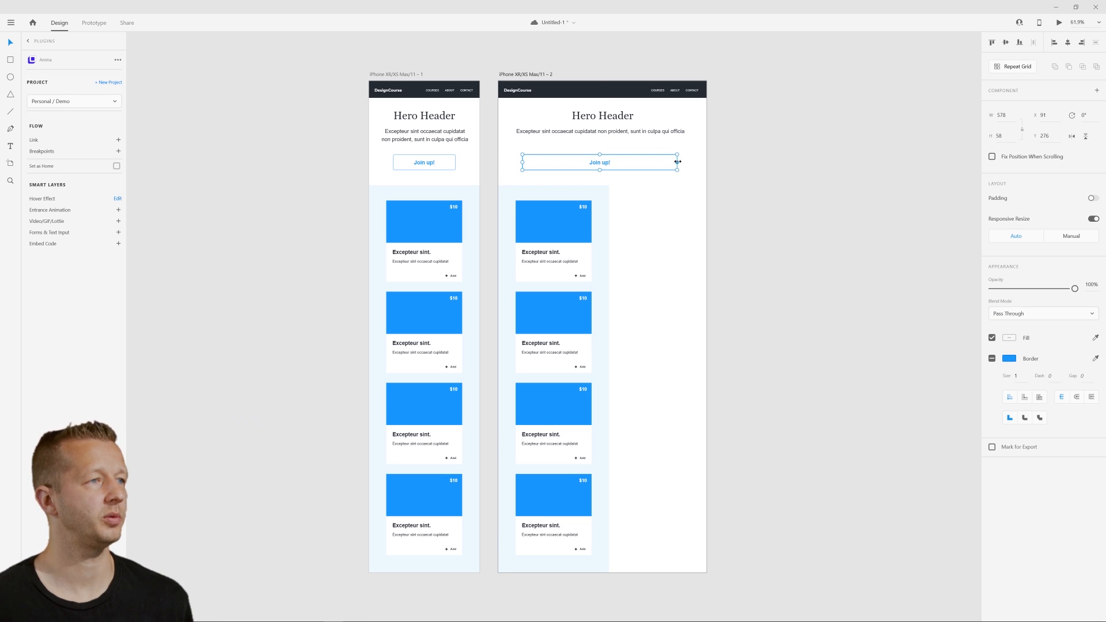
pyautogui.moveTo(678, 162); pyautogui.dragTo(646, 162)
pyautogui.click(743, 176)
# - Extend the light blue background behind the second artboard's cards to the full 779 px width
pyautogui.click(605, 274)
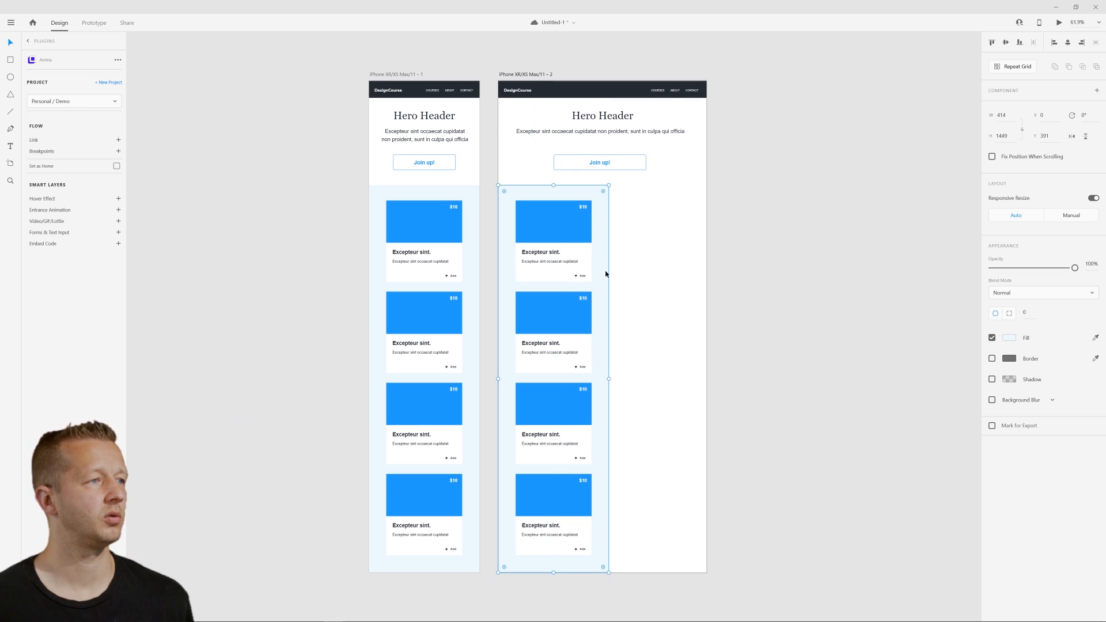
pyautogui.moveTo(607, 378); pyautogui.dragTo(706, 382)
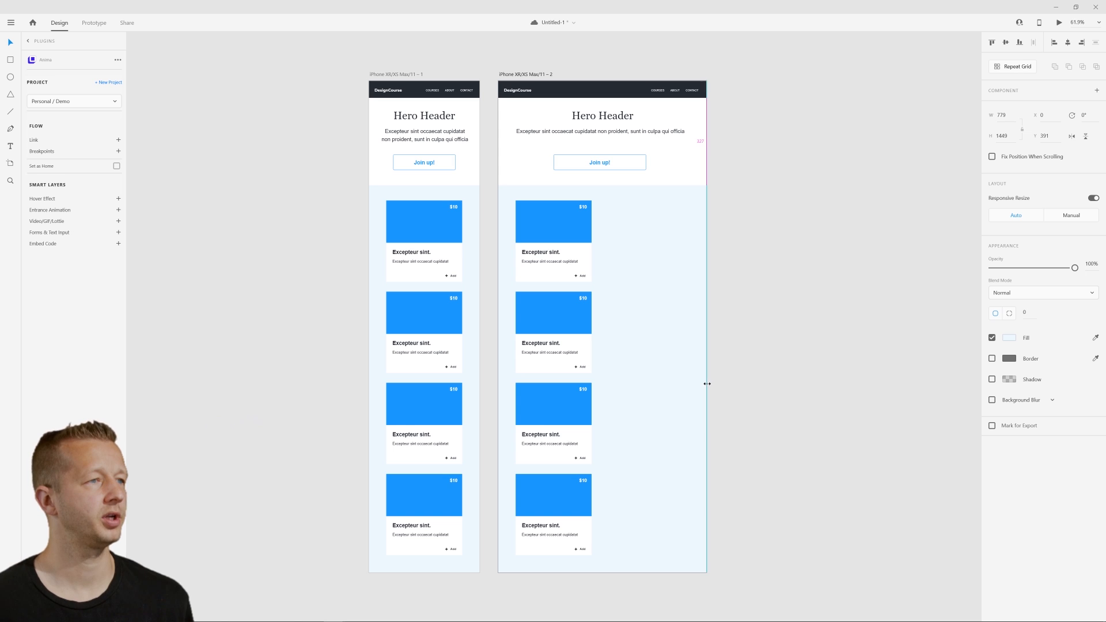
pyautogui.click(758, 358)
# - Move the second artboard's second card beside the first one and delete the third and fourth cards
pyautogui.click(553, 323)
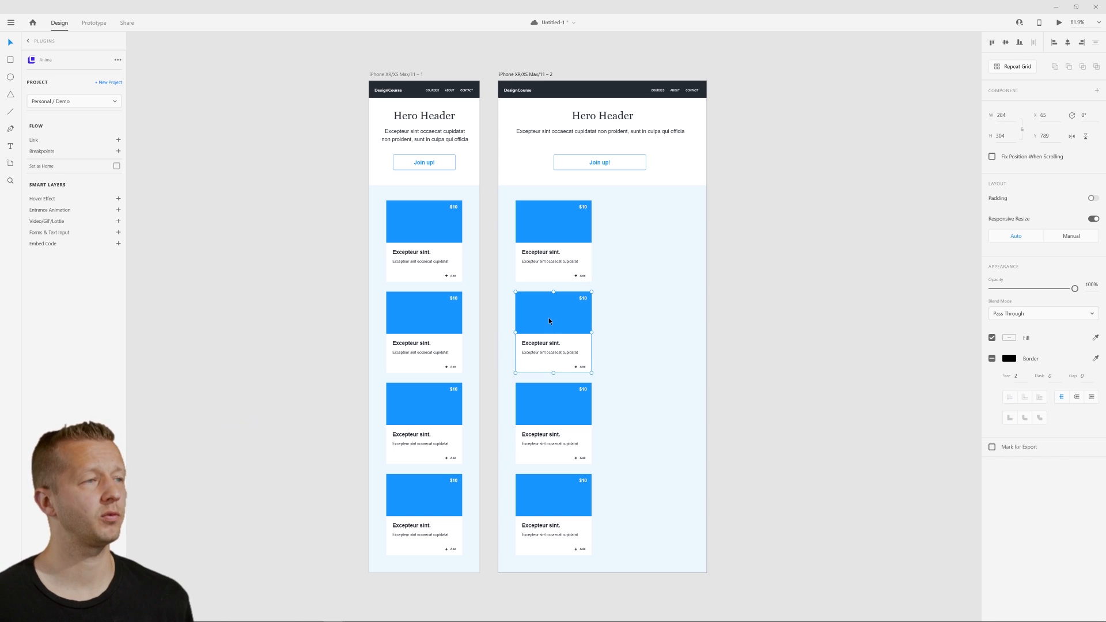
pyautogui.moveTo(548, 316); pyautogui.dragTo(642, 228)
pyautogui.click(563, 392)
pyautogui.press('Delete')
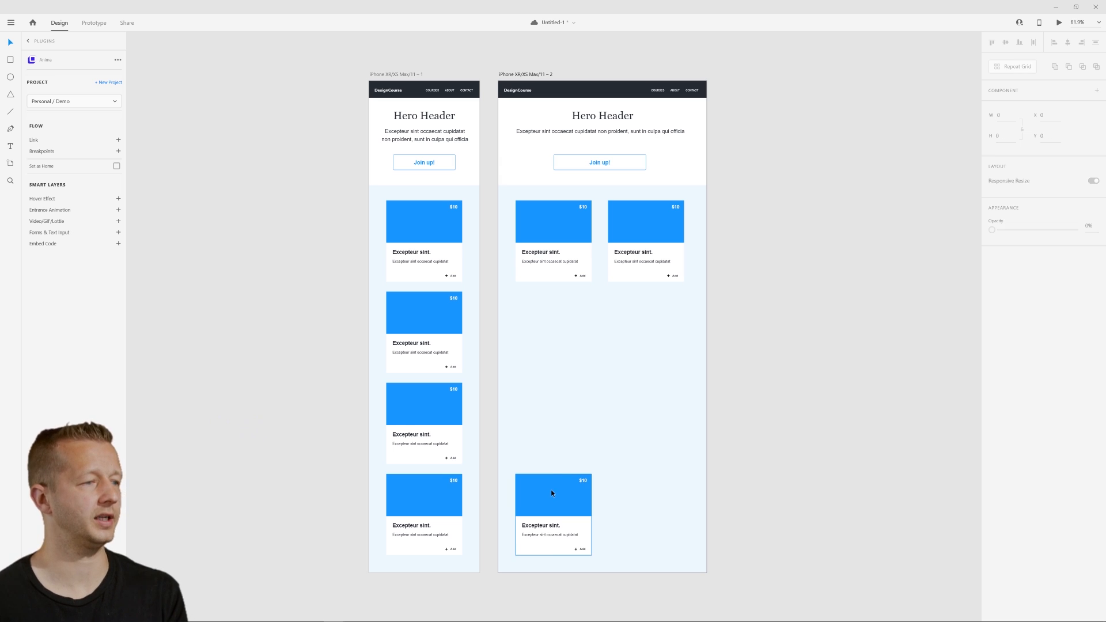
pyautogui.click(551, 490)
pyautogui.press('Delete')
pyautogui.click(549, 213)
pyautogui.keyDown('shift'); pyautogui.click(637, 226); pyautogui.keyUp('shift')
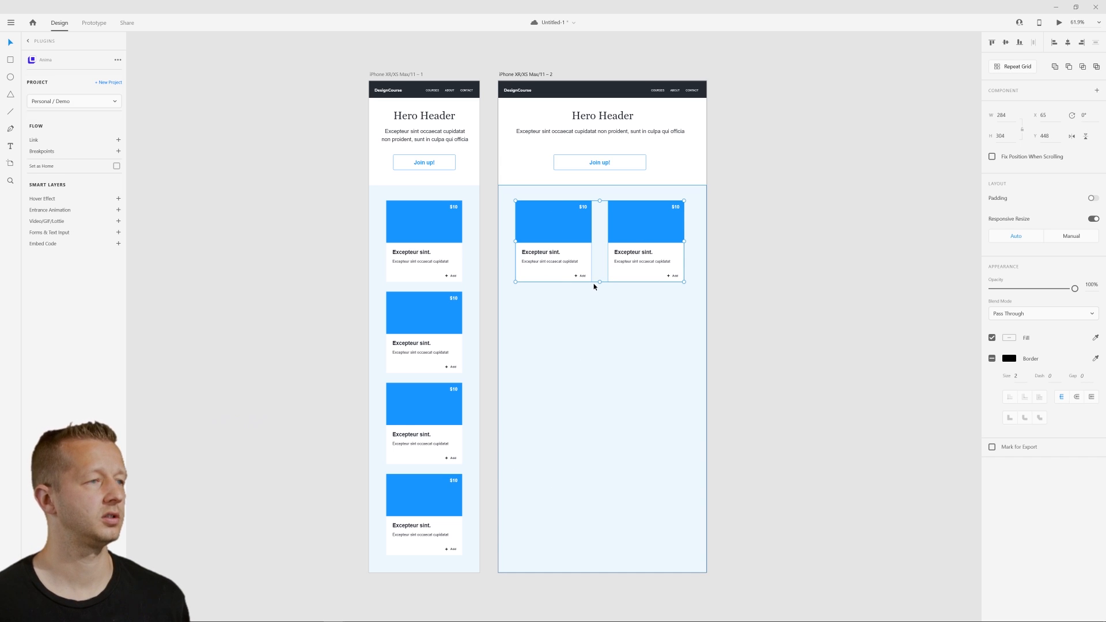
pyautogui.moveTo(638, 213); pyautogui.dragTo(637, 312)
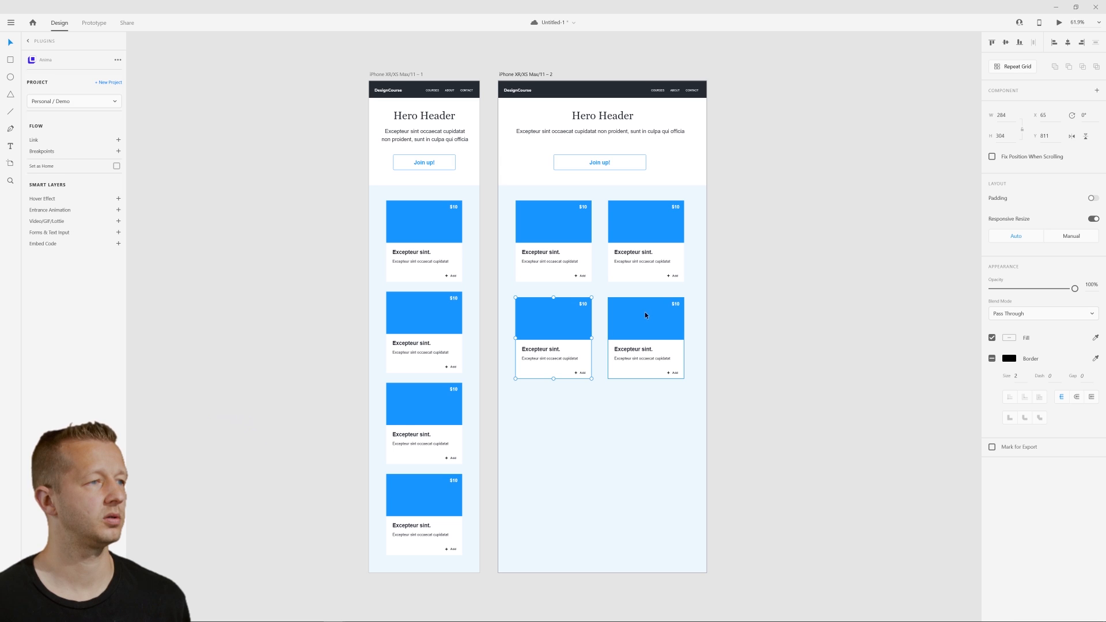
pyautogui.press('Delete')
# - Duplicate the second artboard's two cards directly below the originals to form a two-by-two grid
pyautogui.click(649, 223)
pyautogui.keyDown('shift'); pyautogui.click(554, 224); pyautogui.keyUp('shift')
pyautogui.moveTo(638, 228); pyautogui.dragTo(638, 326)
pyautogui.click(782, 323)
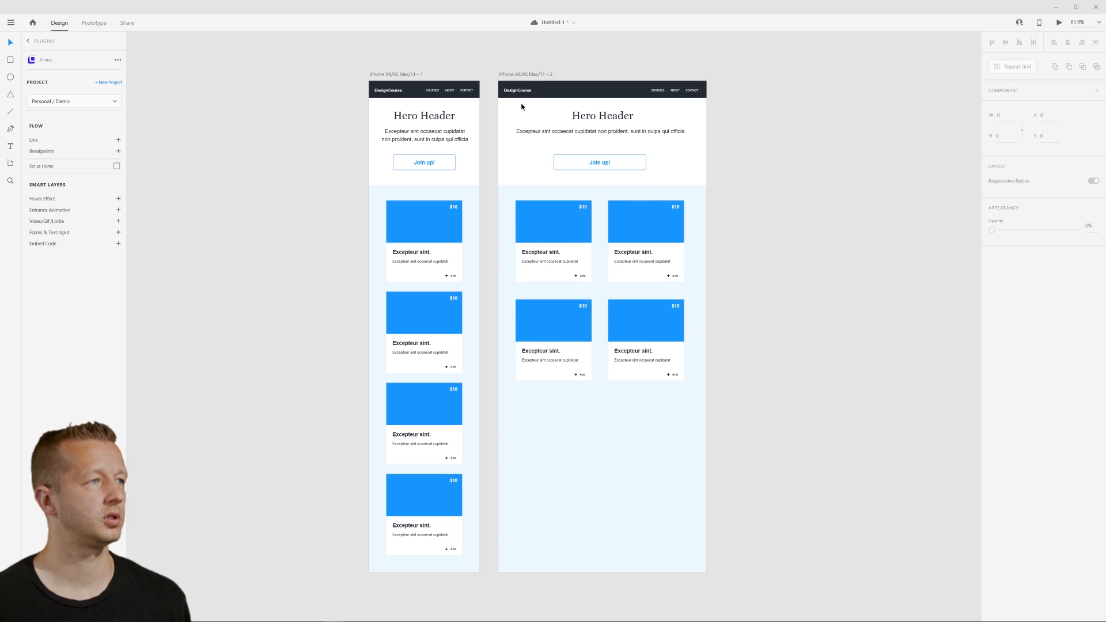
# - Shorten the second artboard to about 1189 px so it ends just below the lower card row
pyautogui.click(518, 77)
pyautogui.moveTo(607, 573); pyautogui.dragTo(621, 398)
pyautogui.click(743, 368)
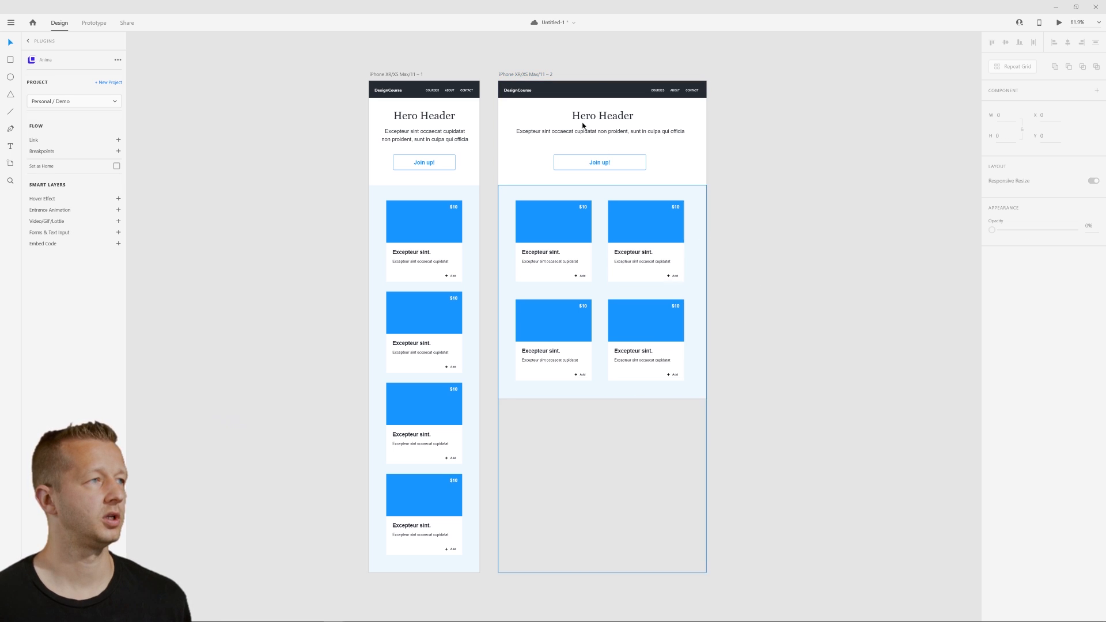
# - Duplicate the second artboard and widen the new copy to roughly twice its width for a desktop layout
pyautogui.click(522, 76)
pyautogui.hotkey('ctrl', 'd')
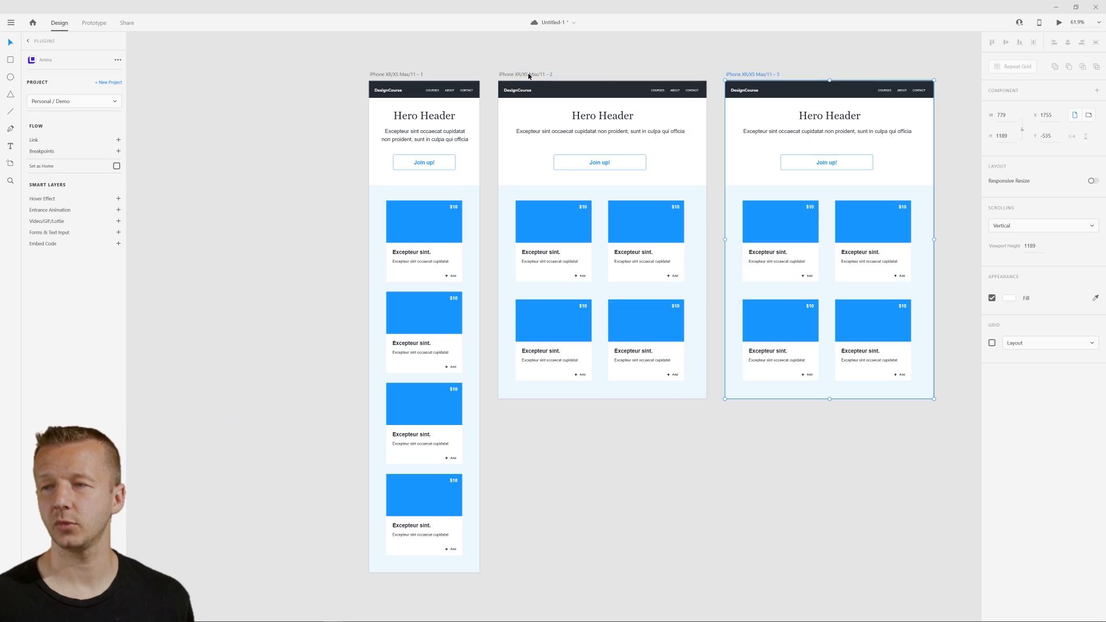
pyautogui.moveTo(800, 77); pyautogui.dragTo(567, 125)
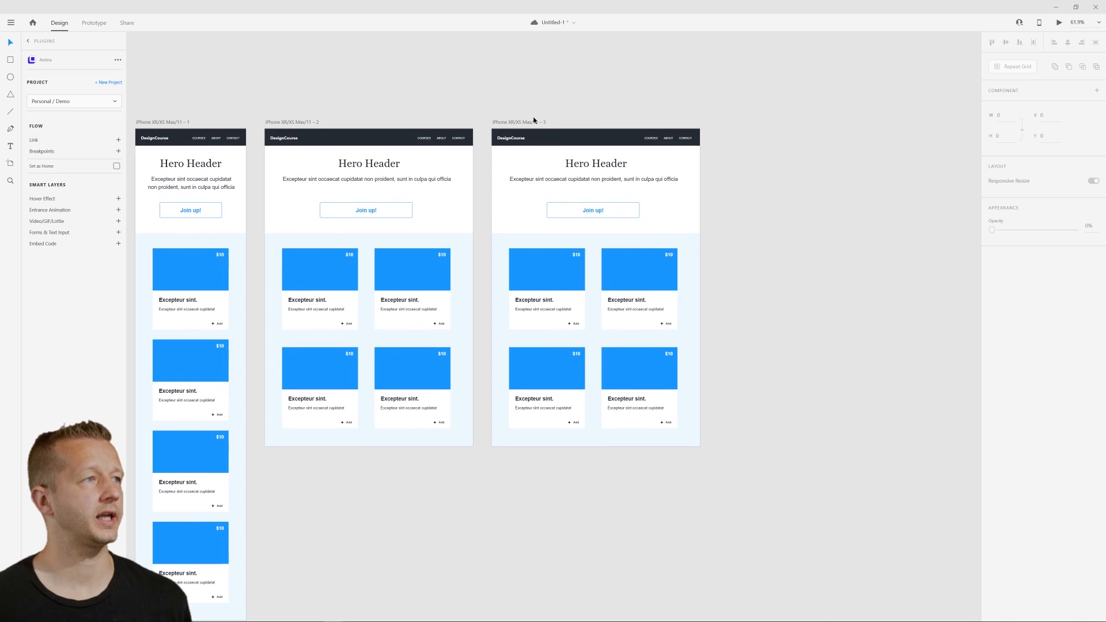
pyautogui.click(535, 121)
pyautogui.moveTo(702, 286); pyautogui.dragTo(964, 291)
pyautogui.moveTo(888, 286); pyautogui.dragTo(849, 279)
# - Stretch the third artboard's navigation bar to the full artboard width, with its links at the far right end
pyautogui.click(625, 133)
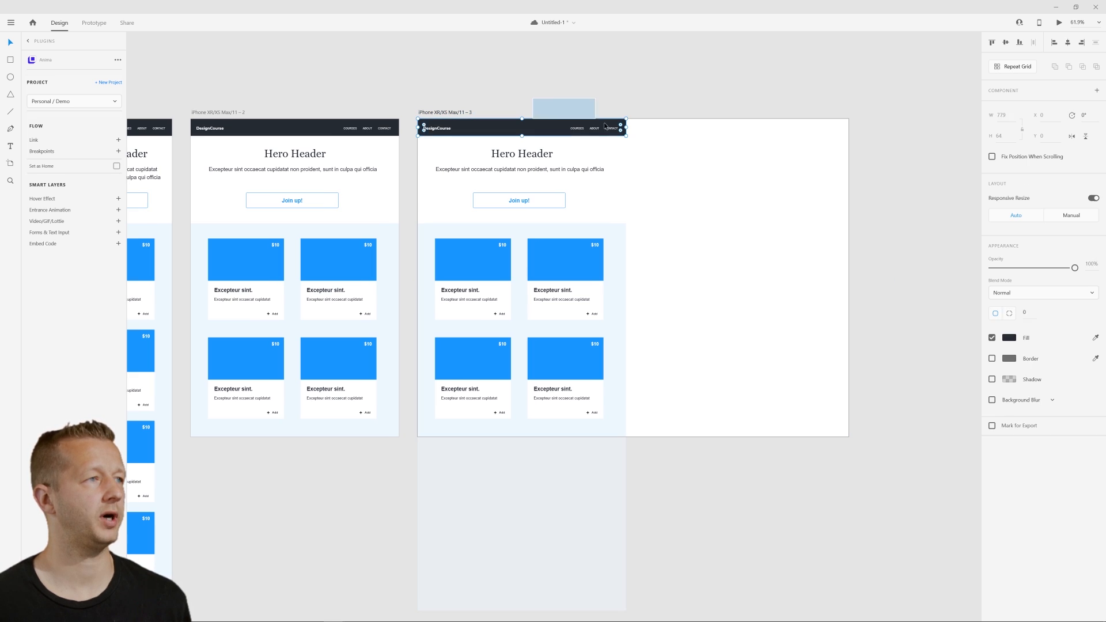
pyautogui.moveTo(627, 128); pyautogui.dragTo(848, 130)
pyautogui.click(572, 173)
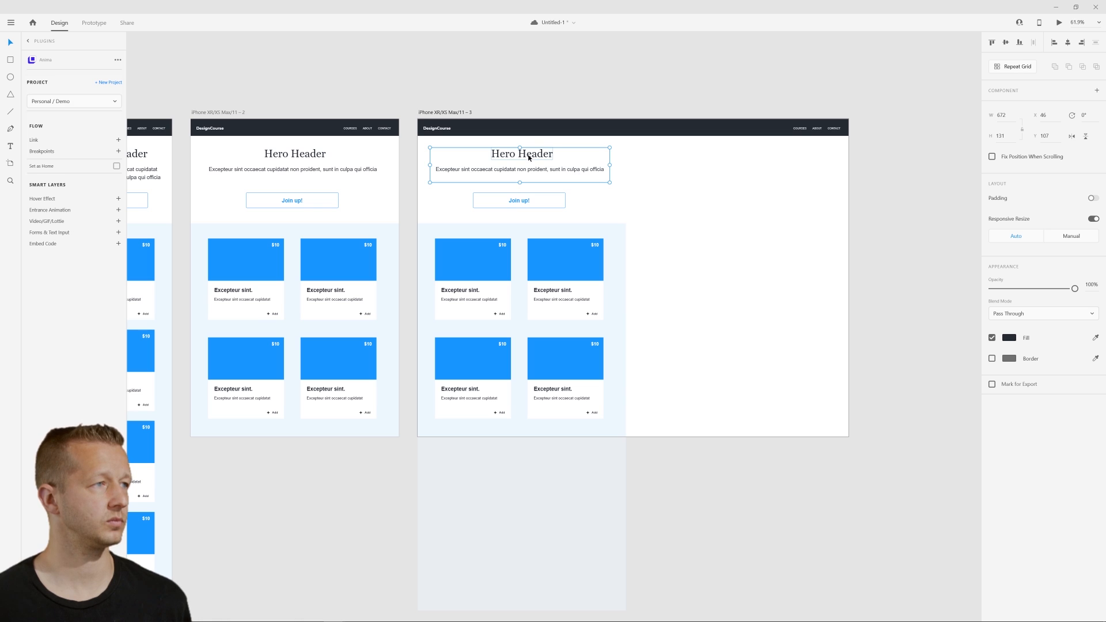
pyautogui.click(639, 158)
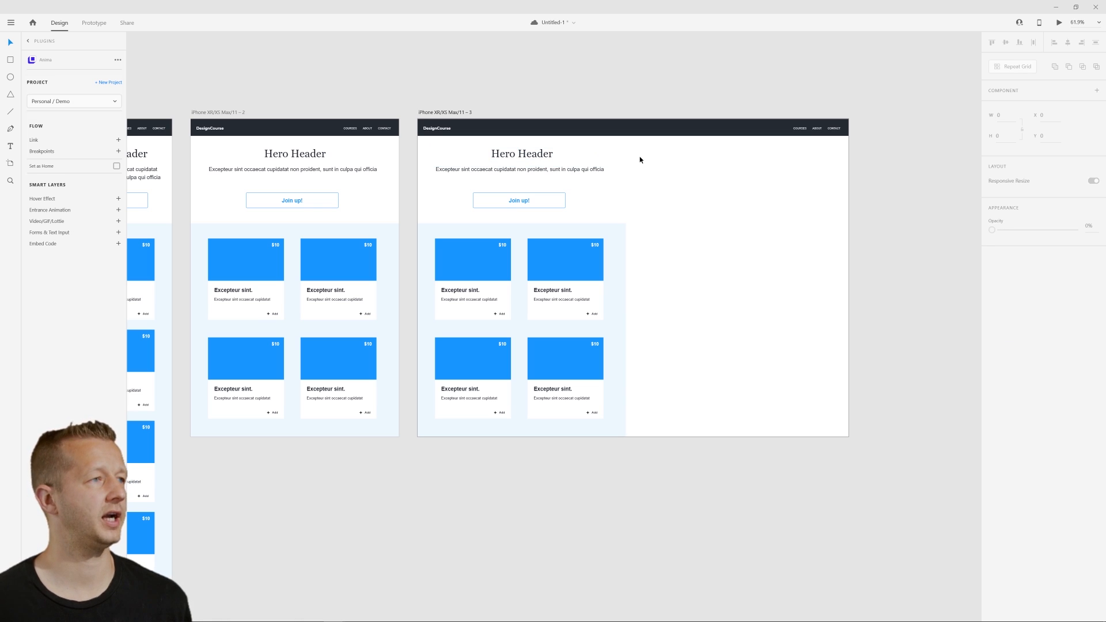
# - Place the third artboard's hero heading and description flush at X 107 and left-align the description text
pyautogui.click(524, 155)
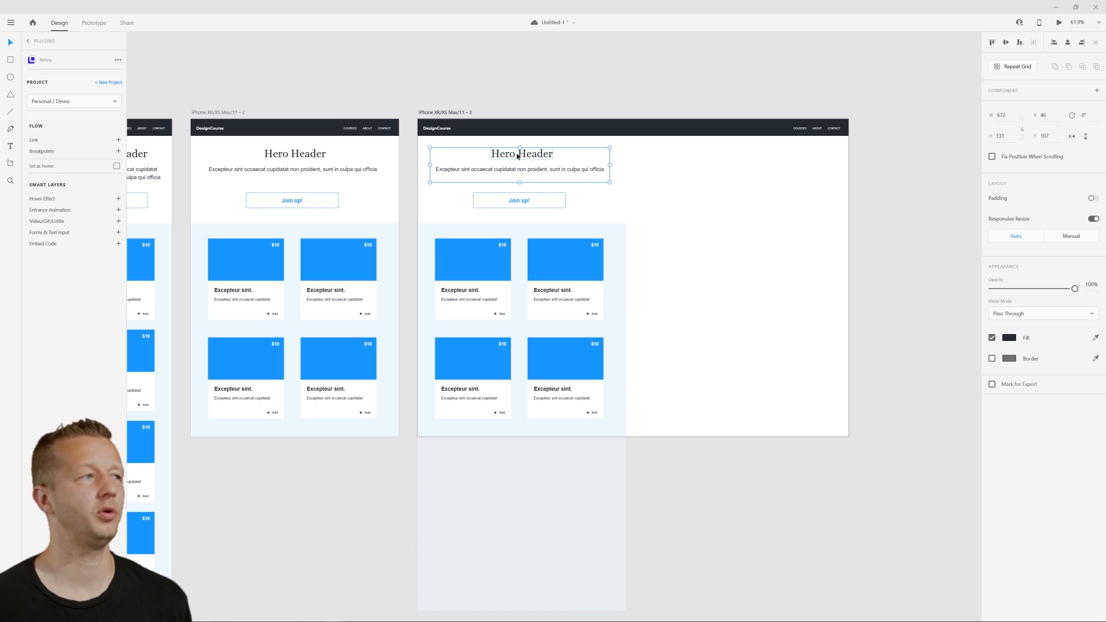
pyautogui.moveTo(517, 156); pyautogui.dragTo(485, 154)
pyautogui.doubleClick(546, 155)
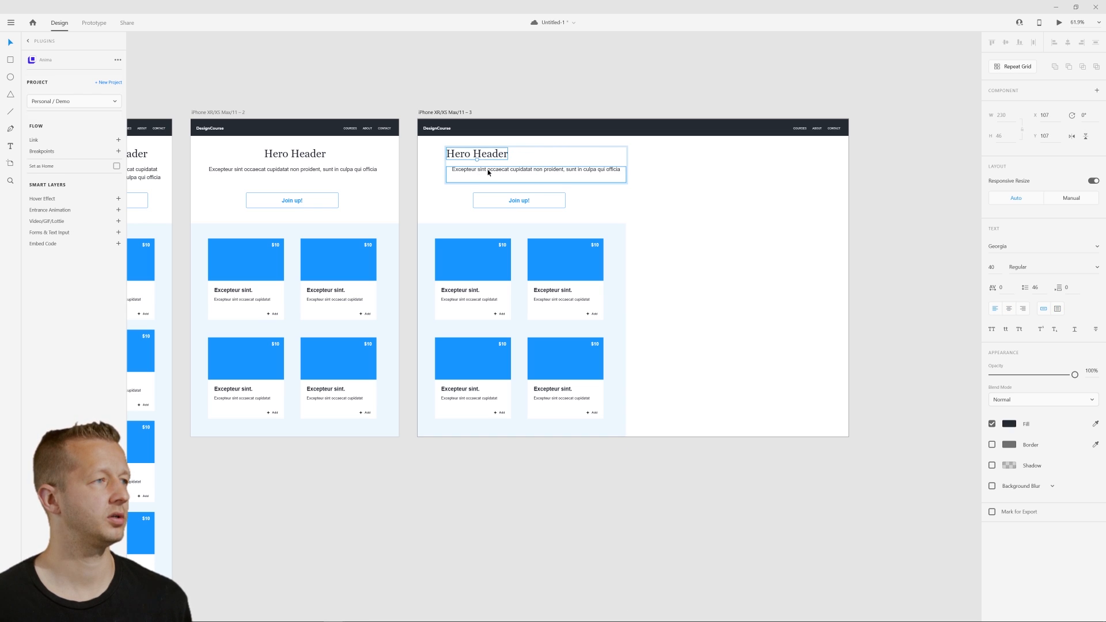
pyautogui.click(493, 171)
pyautogui.click(995, 310)
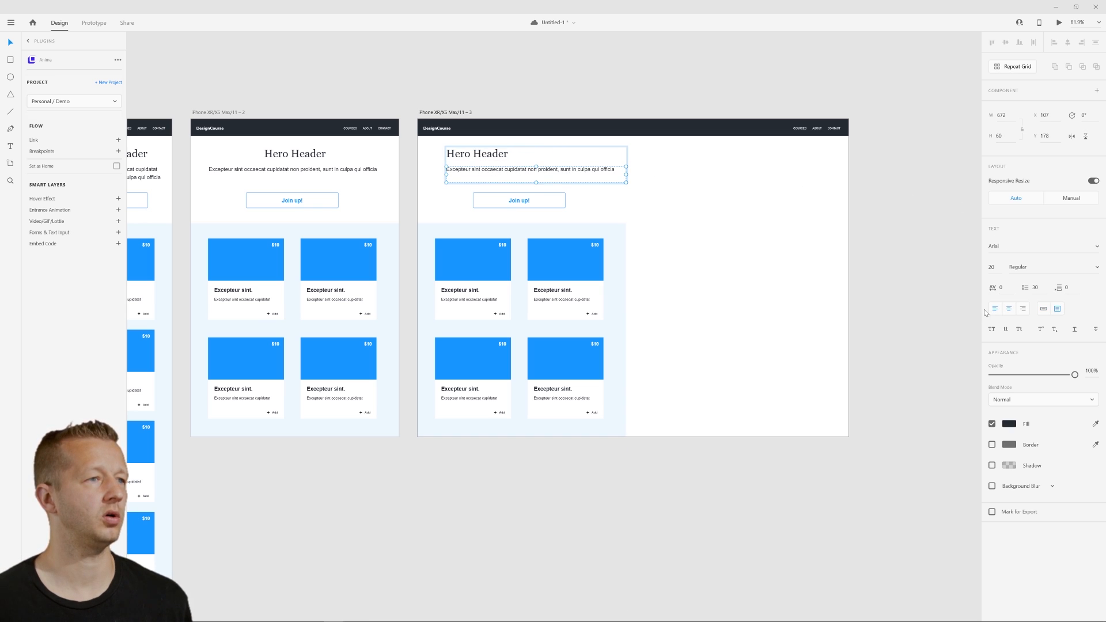
# - Move the third artboard's Join up! button under the description at X 107, and shift the button and hero text slightly down together
pyautogui.click(558, 202)
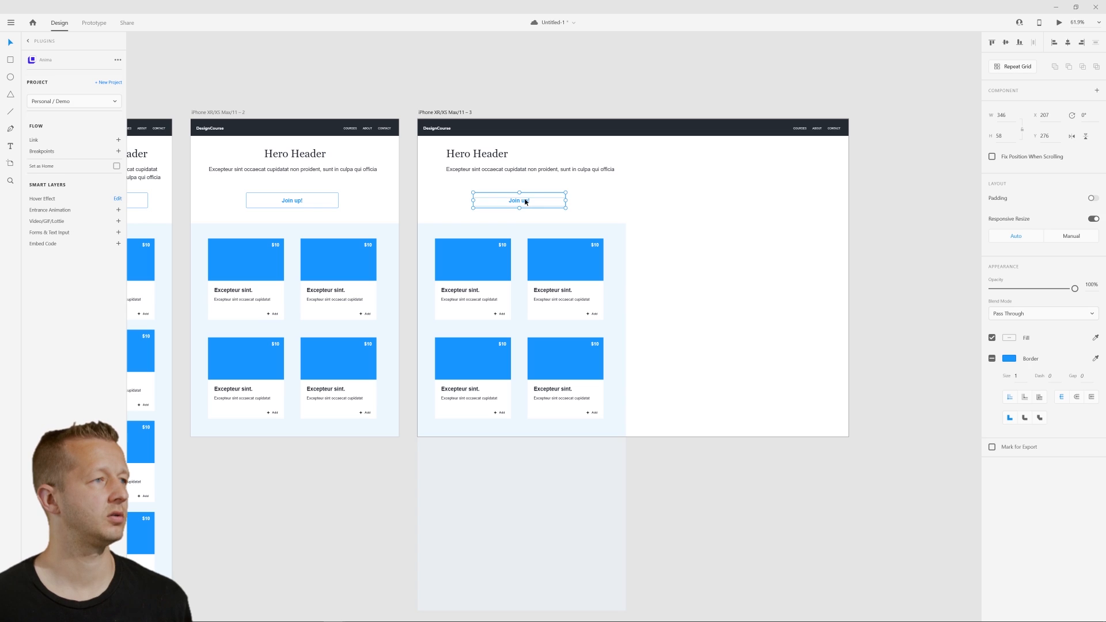
pyautogui.moveTo(521, 201); pyautogui.dragTo(499, 198)
pyautogui.click(595, 200)
pyautogui.keyDown('shift'); pyautogui.click(477, 153); pyautogui.keyUp('shift')
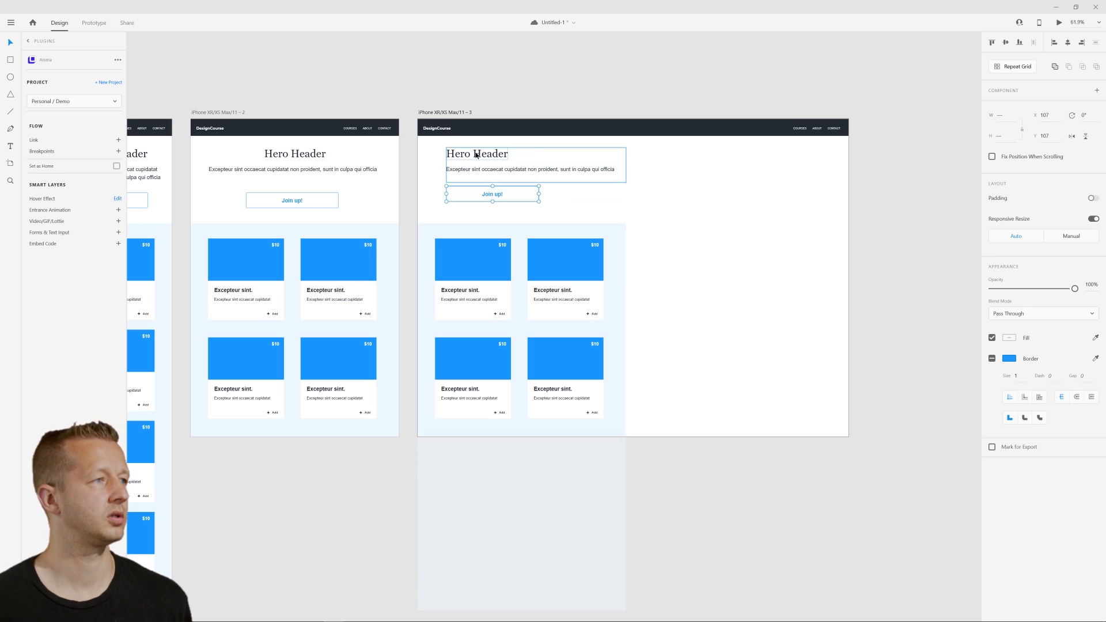
pyautogui.moveTo(484, 154); pyautogui.dragTo(485, 155)
pyautogui.click(620, 201)
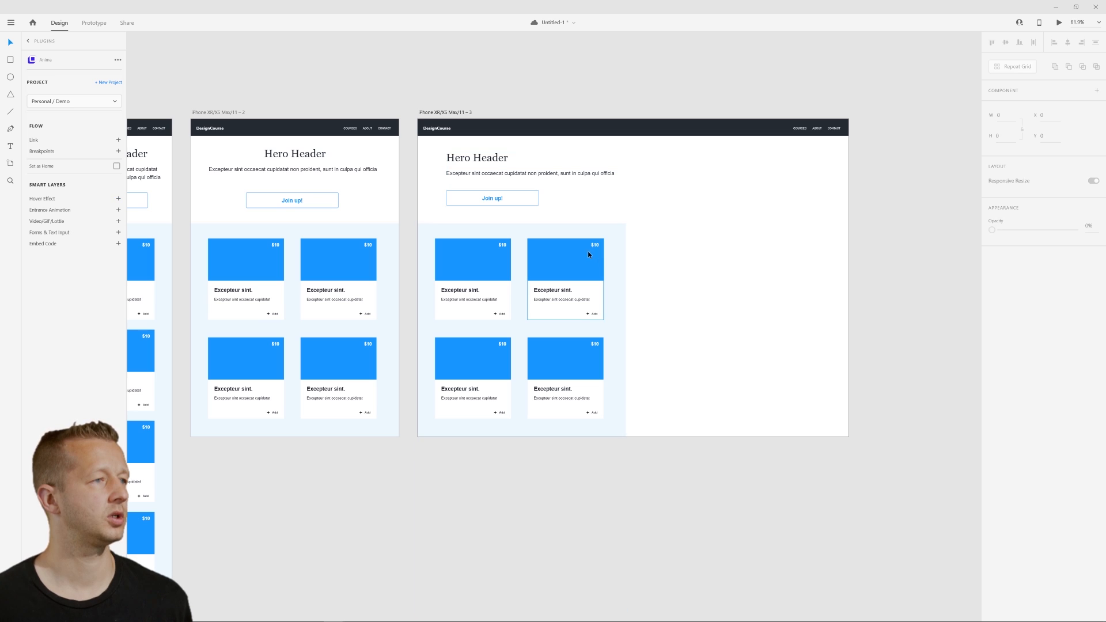
# - Extend the third artboard's light blue card background to the artboard's right edge
pyautogui.click(610, 246)
pyautogui.moveTo(627, 417); pyautogui.dragTo(848, 410)
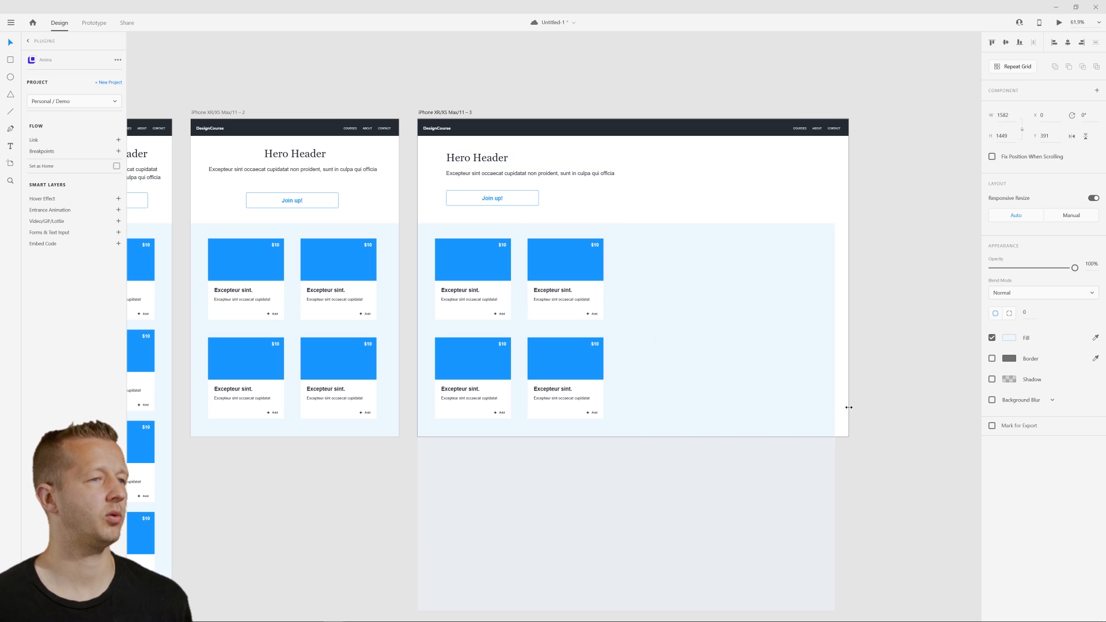
pyautogui.press('Escape')
# - Duplicate the third artboard's upper two cards to the right to make an evenly spaced row of four
pyautogui.click(492, 359)
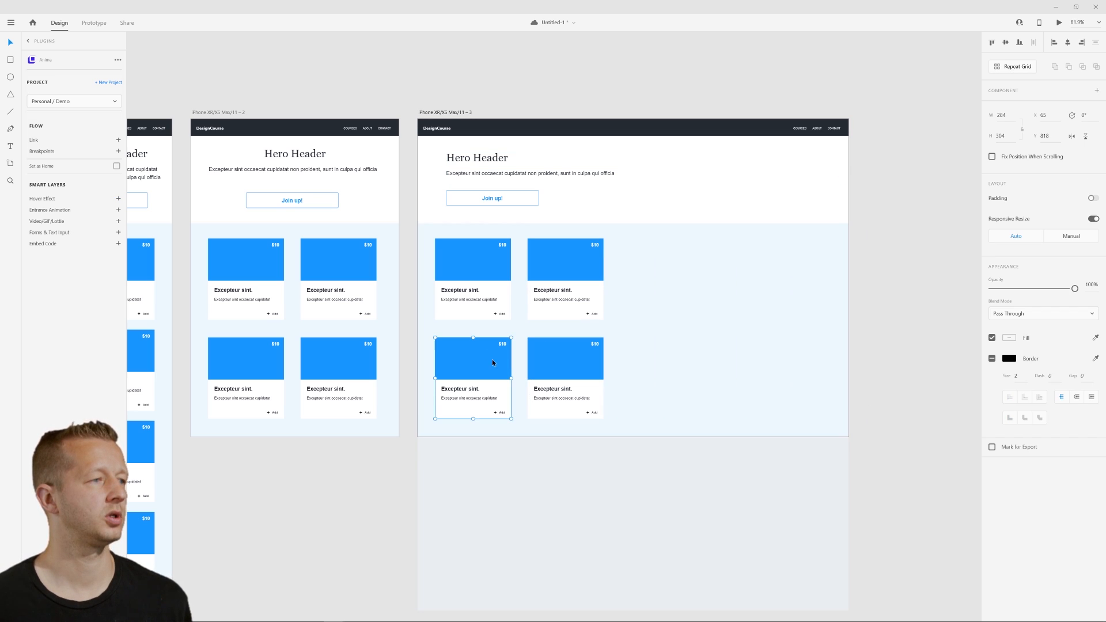
pyautogui.click(568, 268)
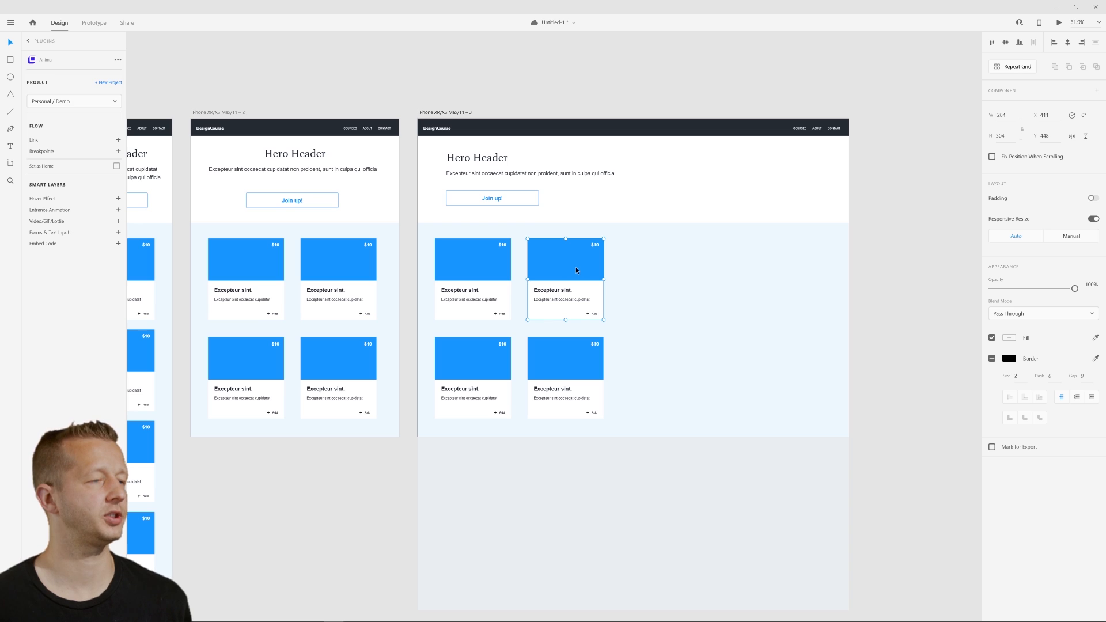
pyautogui.keyDown('shift'); pyautogui.click(481, 257); pyautogui.keyUp('shift')
pyautogui.moveTo(554, 263); pyautogui.dragTo(744, 264)
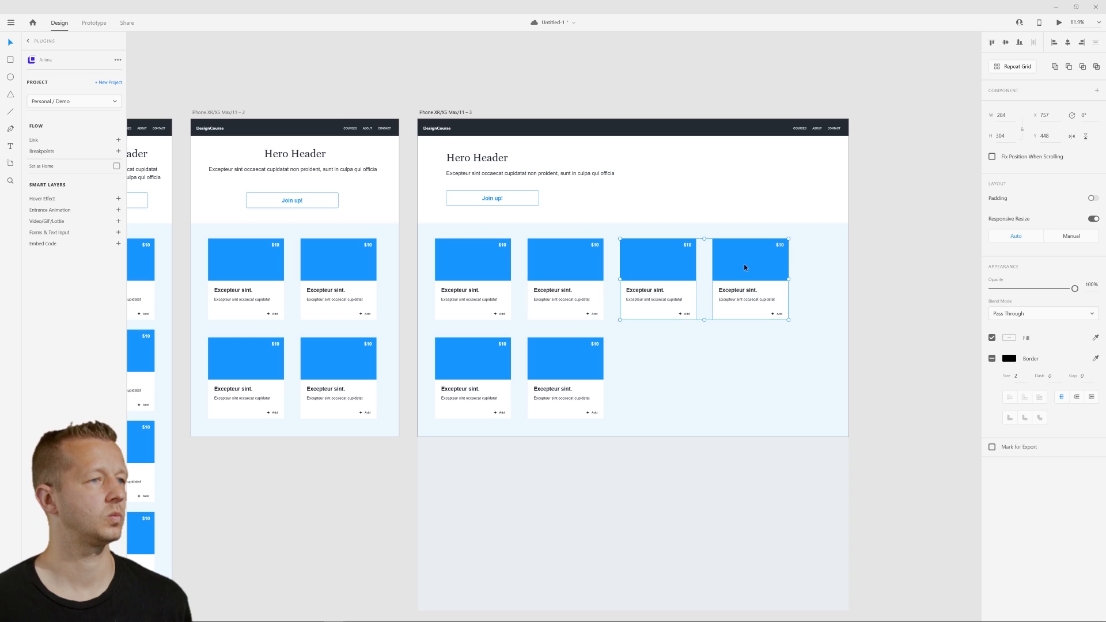
# - Shift the third artboard's four-card row right to X 107, in line with the hero text
pyautogui.keyDown('shift'); pyautogui.click(562, 261); pyautogui.keyUp('shift')
pyautogui.keyDown('shift'); pyautogui.click(468, 260); pyautogui.keyUp('shift')
pyautogui.moveTo(567, 263); pyautogui.dragTo(579, 262)
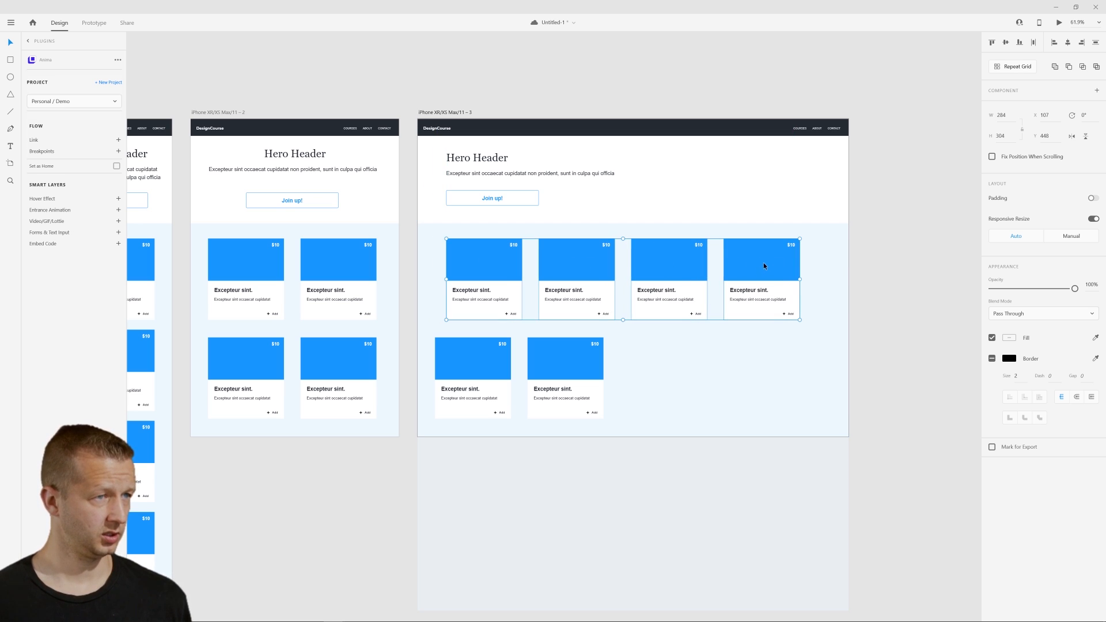
pyautogui.click(871, 273)
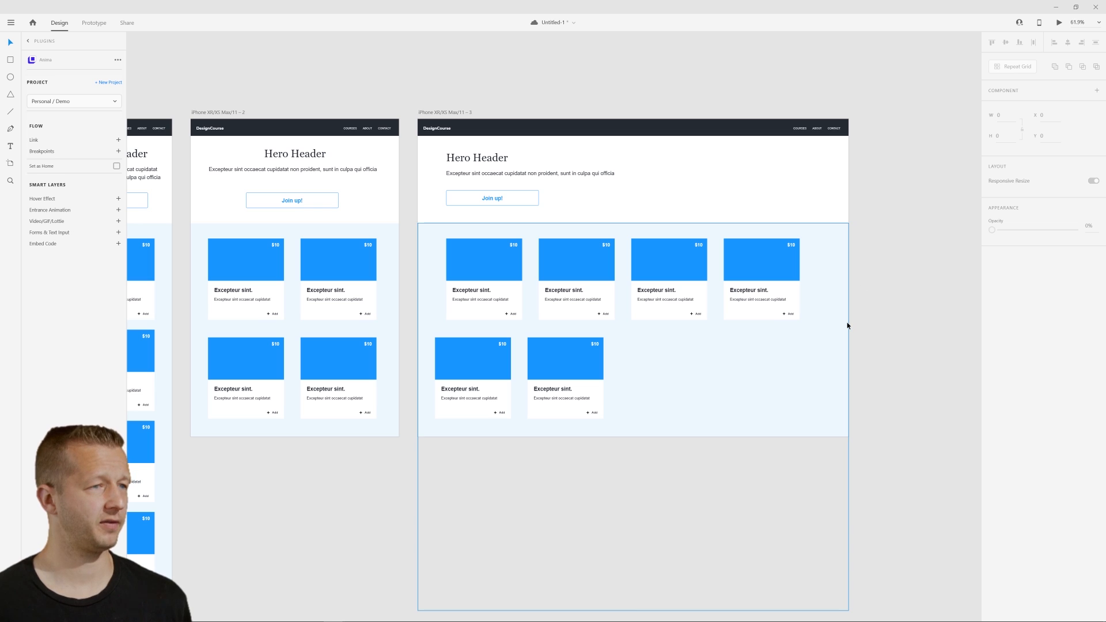
pyautogui.moveTo(847, 322); pyautogui.dragTo(803, 302)
pyautogui.hotkey('ctrl', 'z')
pyautogui.click(878, 294)
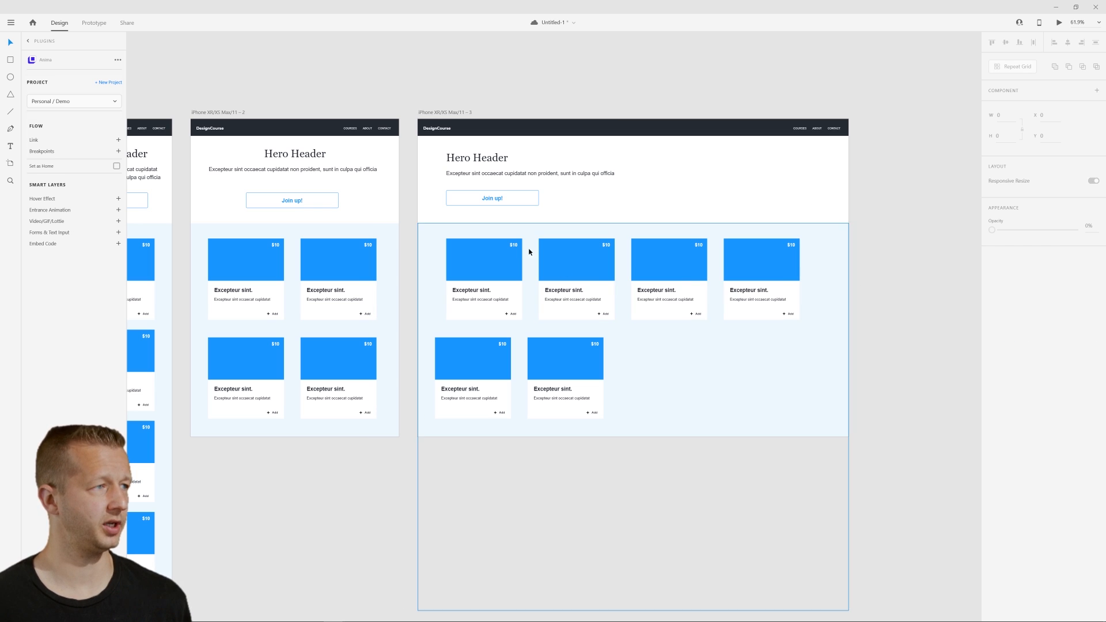
# - Delete the two lower cards on the third artboard, leaving only the four-card row
pyautogui.click(449, 358)
pyautogui.press('Delete')
pyautogui.click(572, 354)
pyautogui.press('Delete')
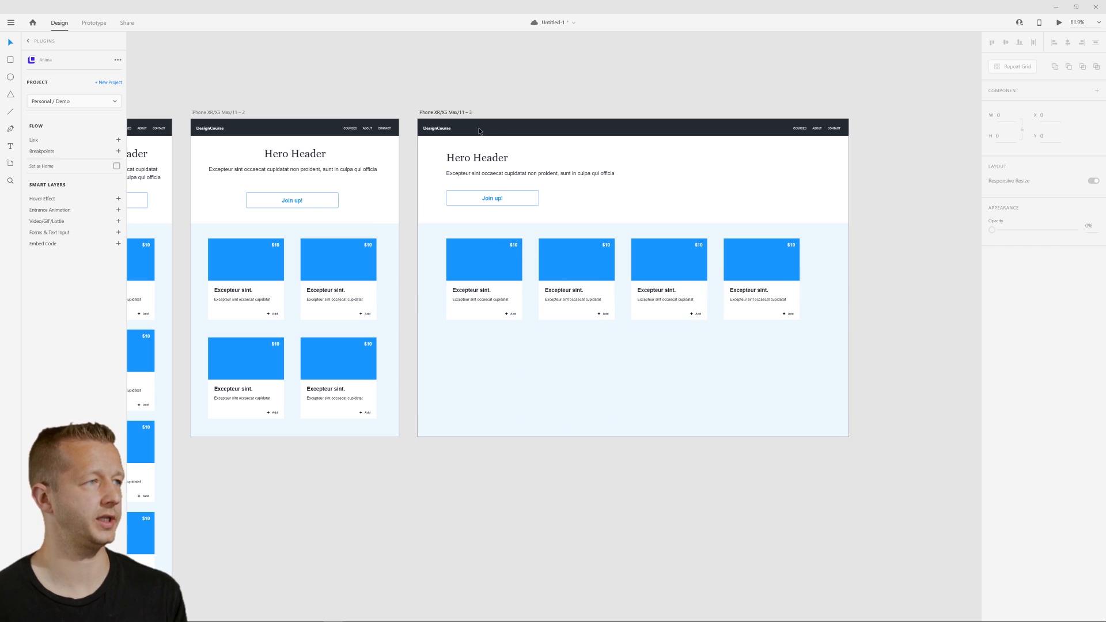
# - Extend the third artboard downward to a height of about 2016
pyautogui.click(433, 113)
pyautogui.moveTo(634, 437); pyautogui.dragTo(628, 601)
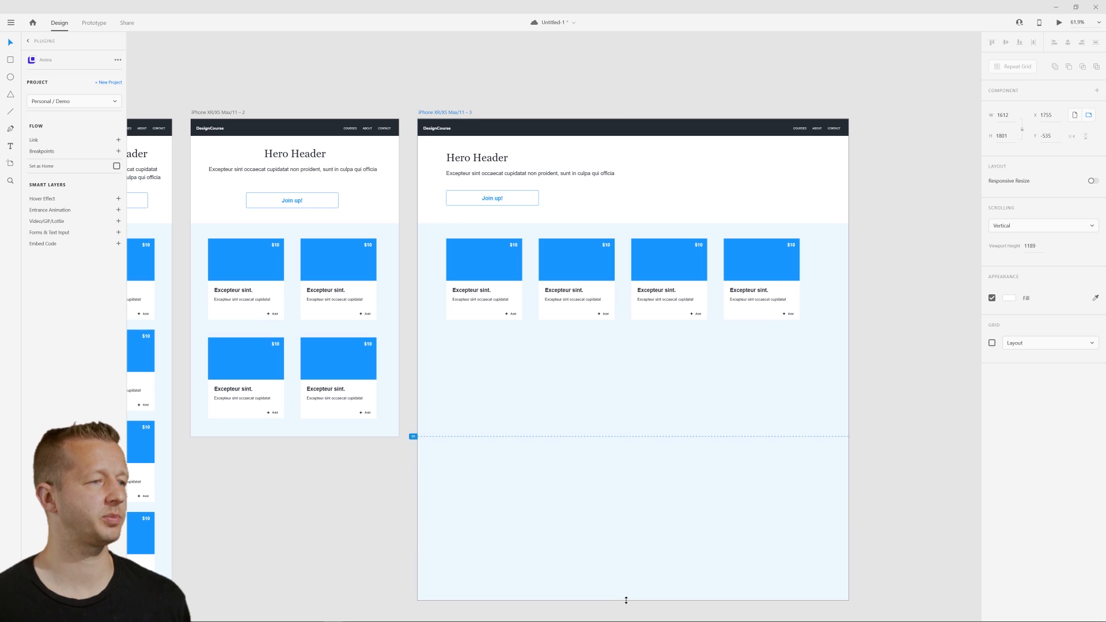
pyautogui.scroll(-2, 642, 491)
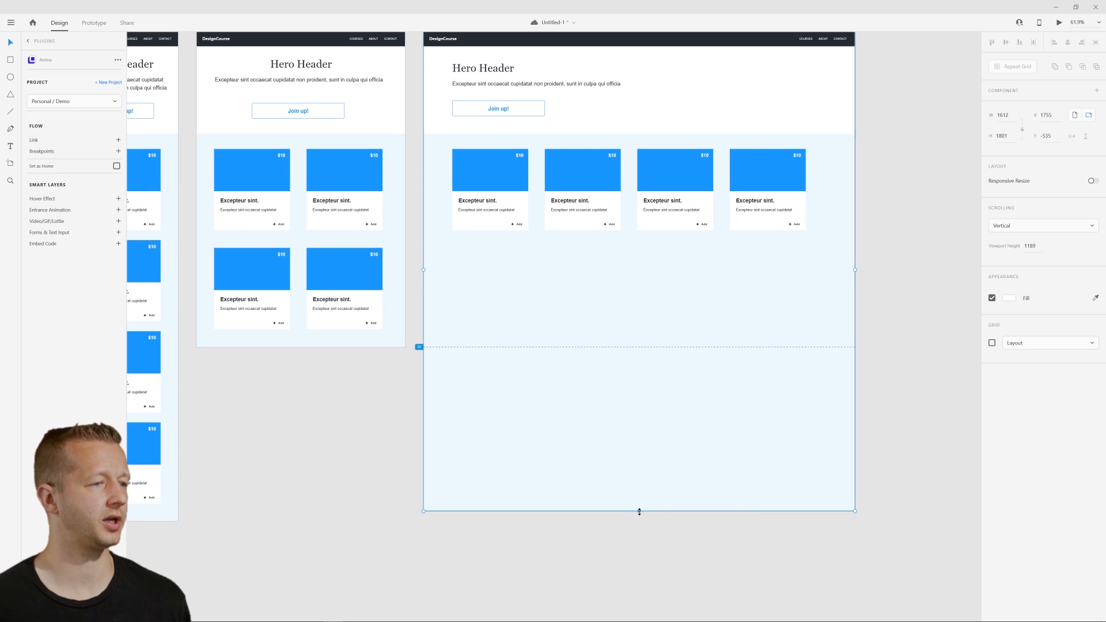
pyautogui.moveTo(640, 511); pyautogui.dragTo(640, 569)
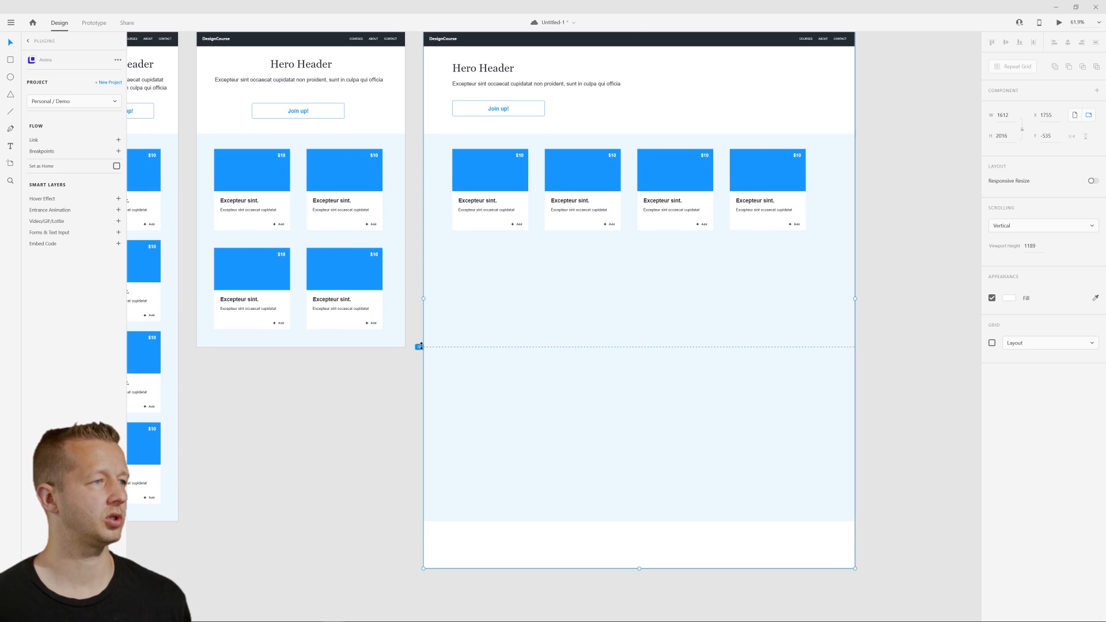
# - Shorten the third artboard's light blue card background to a height of about 450, ending just below the card row
pyautogui.click(636, 408)
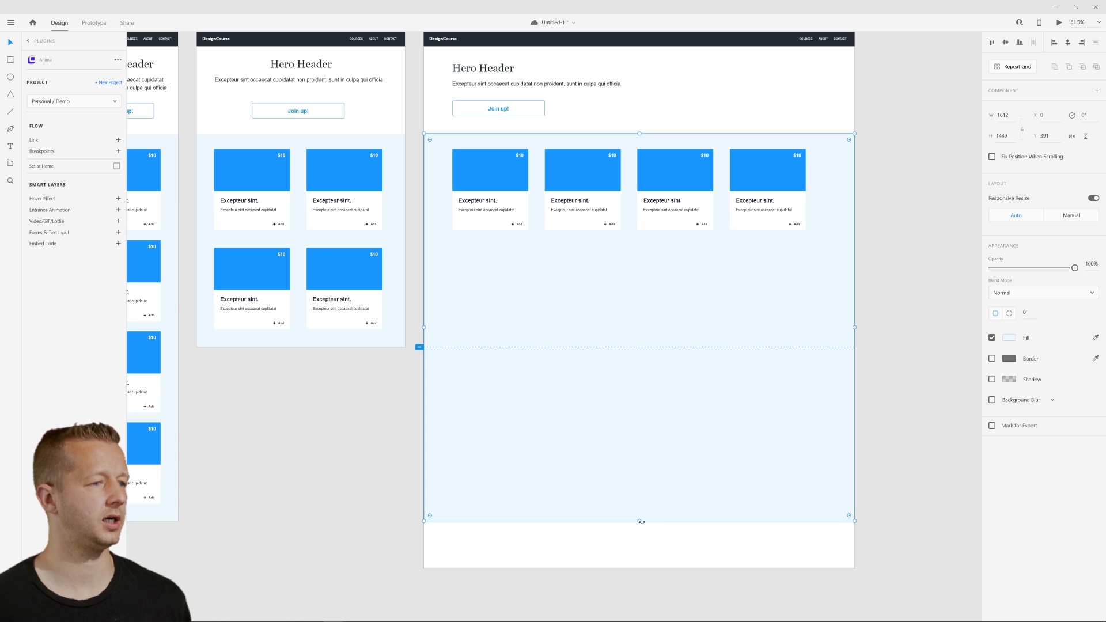
pyautogui.moveTo(640, 522); pyautogui.dragTo(659, 254)
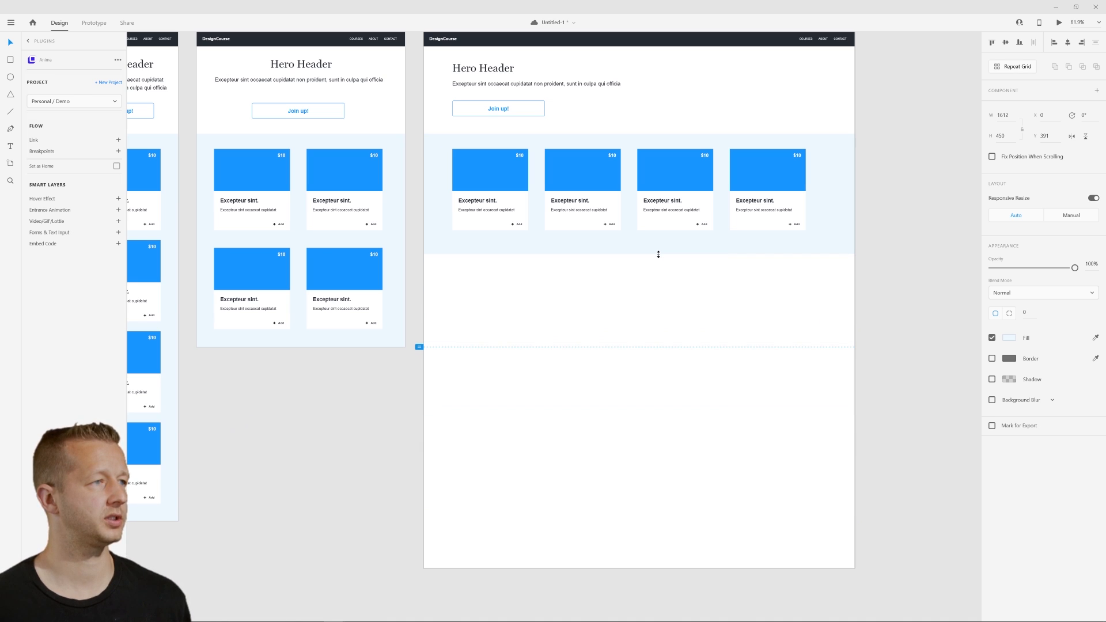
# - Draw a rectangle about 1322 by 425 at X 107 below the third artboard's card section, and lower the viewport marker to the artboard's bottom
pyautogui.moveTo(630, 285); pyautogui.dragTo(650, 366)
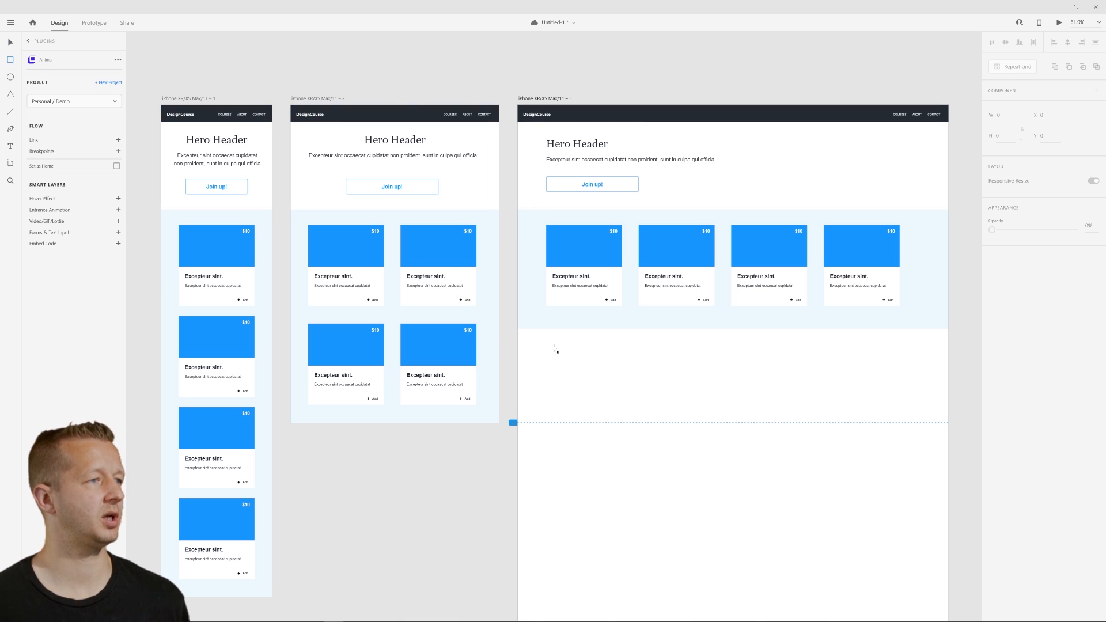
pyautogui.moveTo(546, 357); pyautogui.dragTo(817, 471)
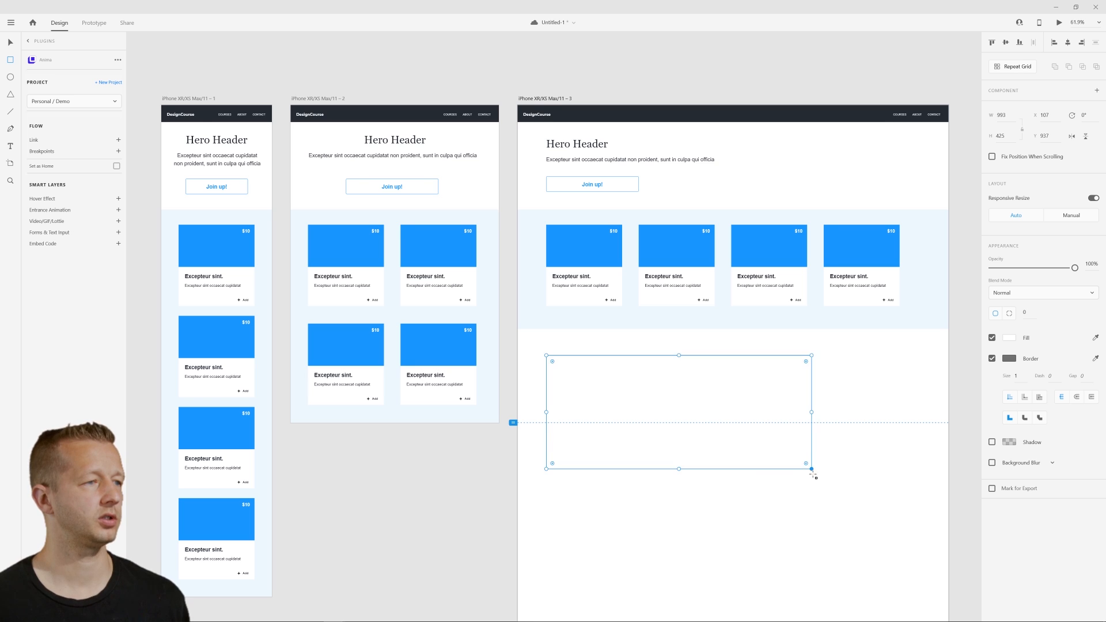
pyautogui.scroll(-5, 778, 374)
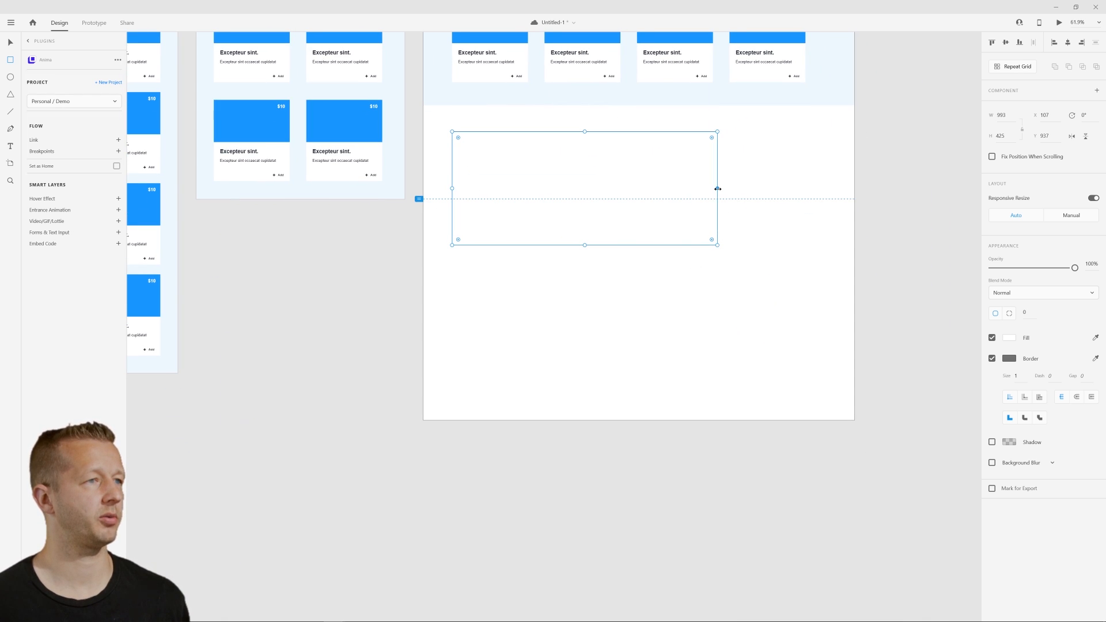
pyautogui.moveTo(718, 188); pyautogui.dragTo(805, 188)
pyautogui.moveTo(419, 199)
pyautogui.mouseDown()
pyautogui.moveTo(420, 443)
pyautogui.moveTo(445, 374)
pyautogui.mouseUp()
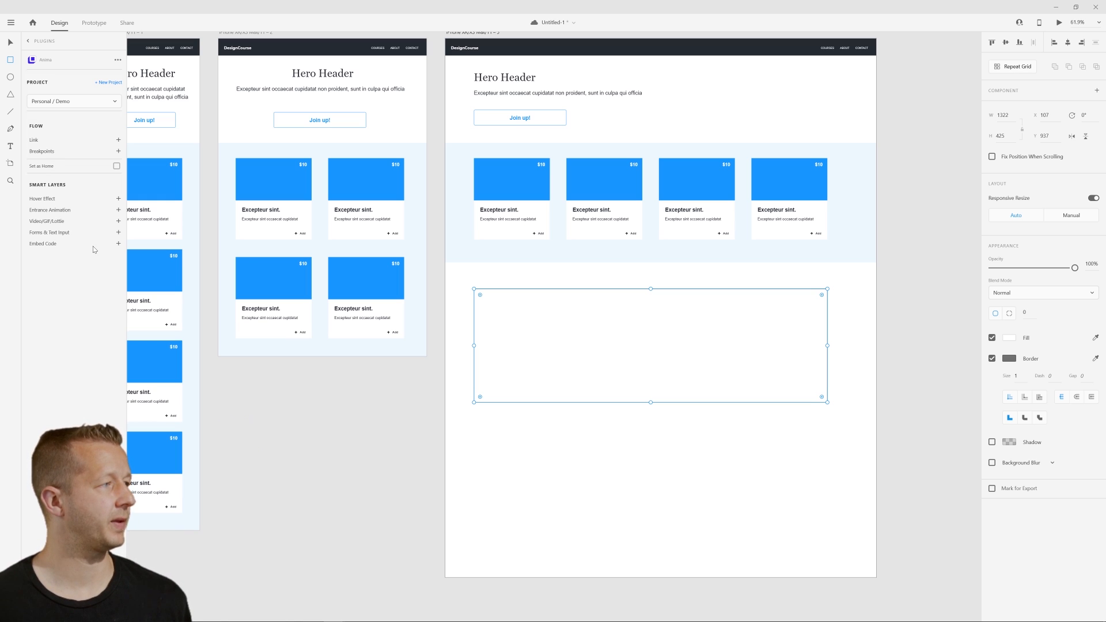
# - Attach the copied Google Maps iframe embed code to the selected rectangle with Anima and save it
pyautogui.click(119, 245)
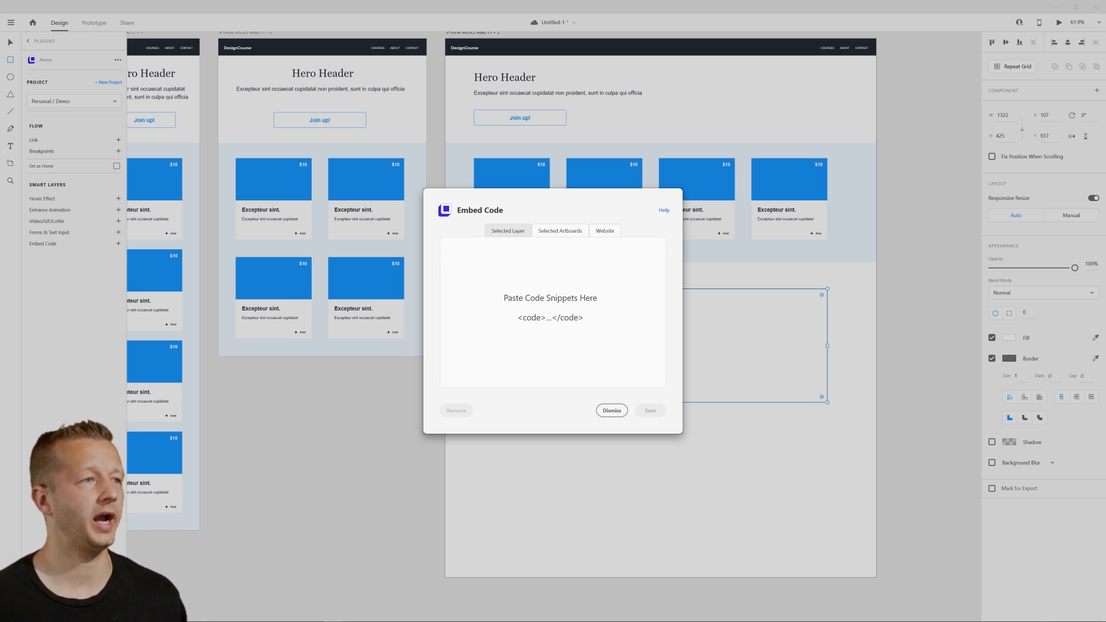
pyautogui.click(521, 269)
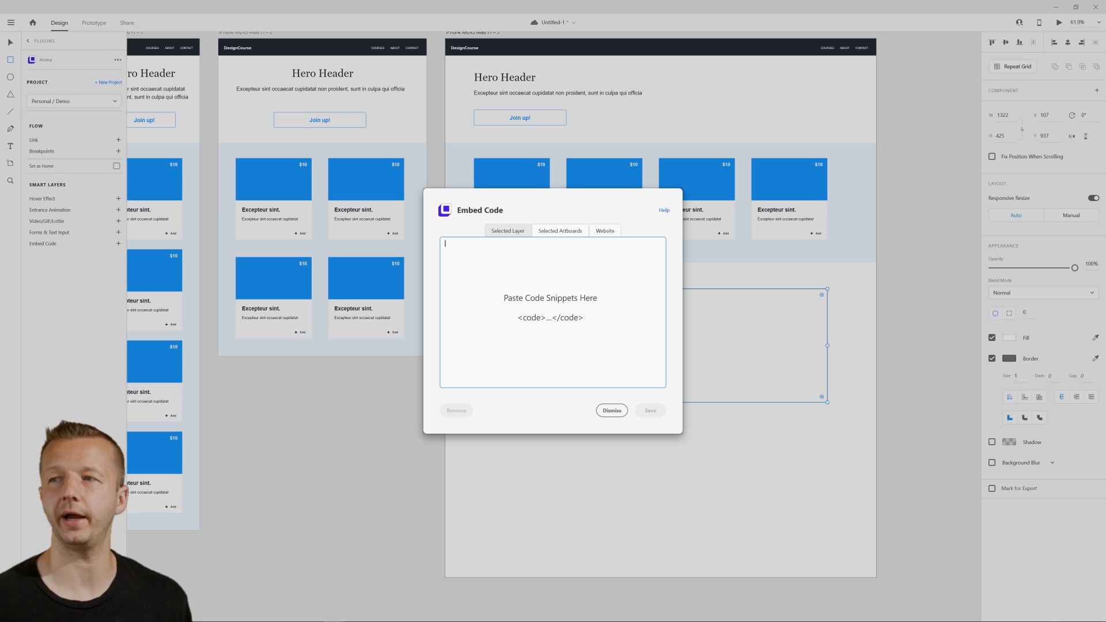
pyautogui.hotkey('alt', 'Tab')
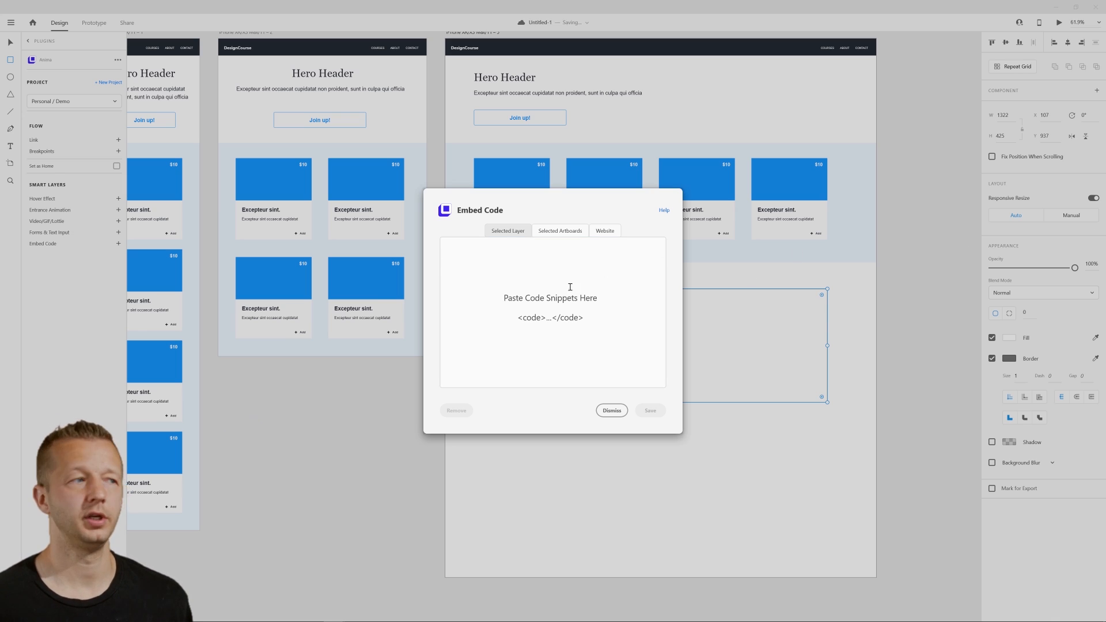
pyautogui.click(510, 273)
pyautogui.hotkey('ctrl', 'v')
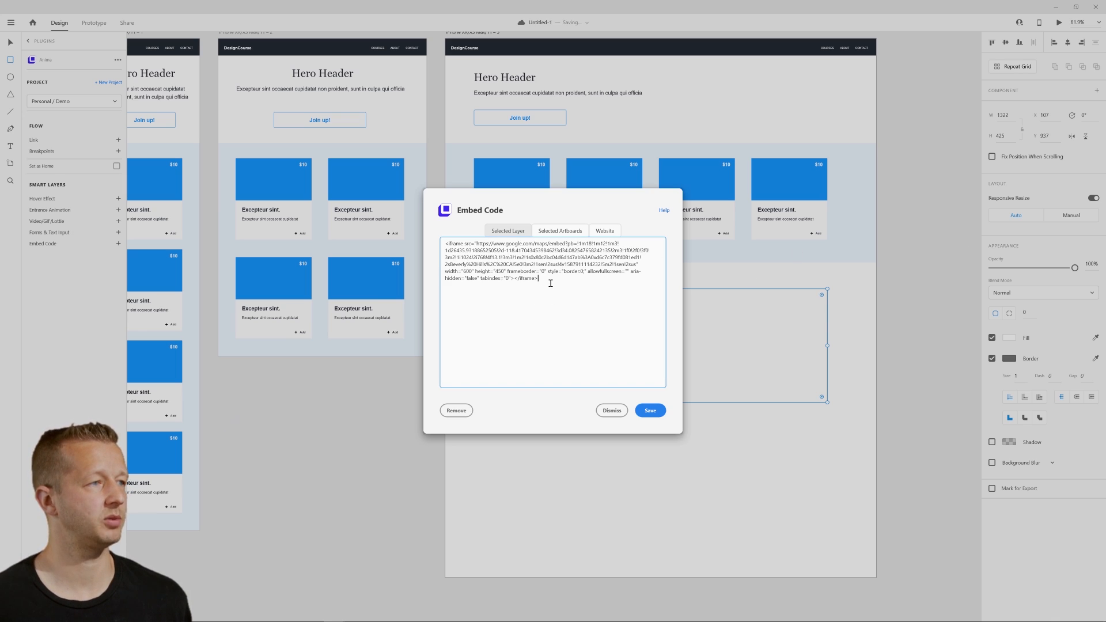
pyautogui.hotkey('ctrl', 'a')
pyautogui.click(650, 410)
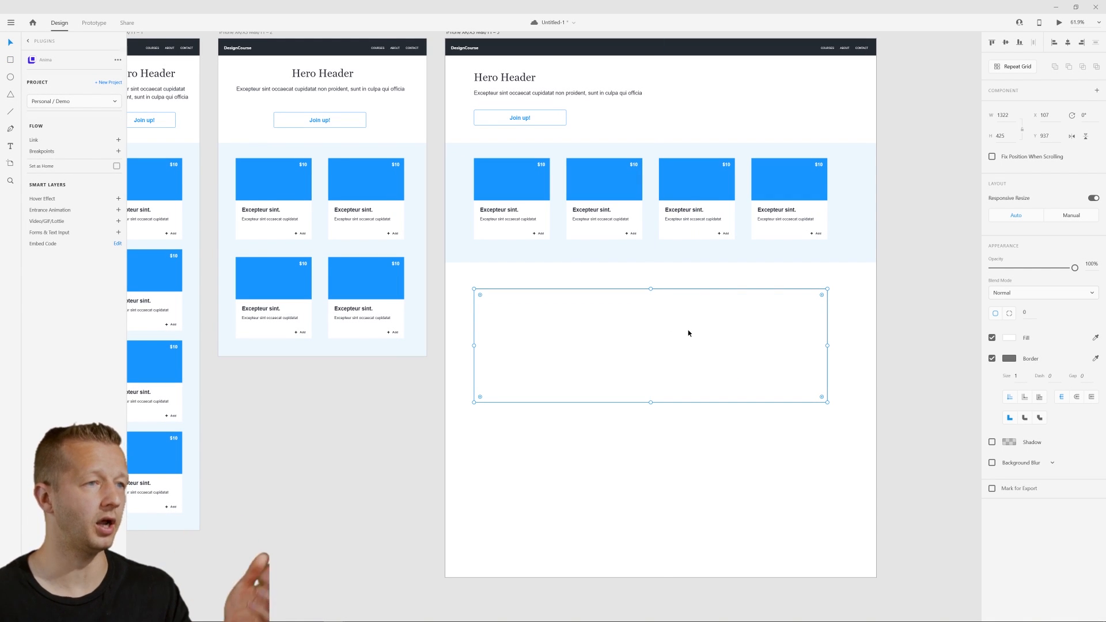
# - Remove the border from the map placeholder rectangle on the third artboard
pyautogui.moveTo(828, 346); pyautogui.dragTo(828, 347)
pyautogui.click(929, 315)
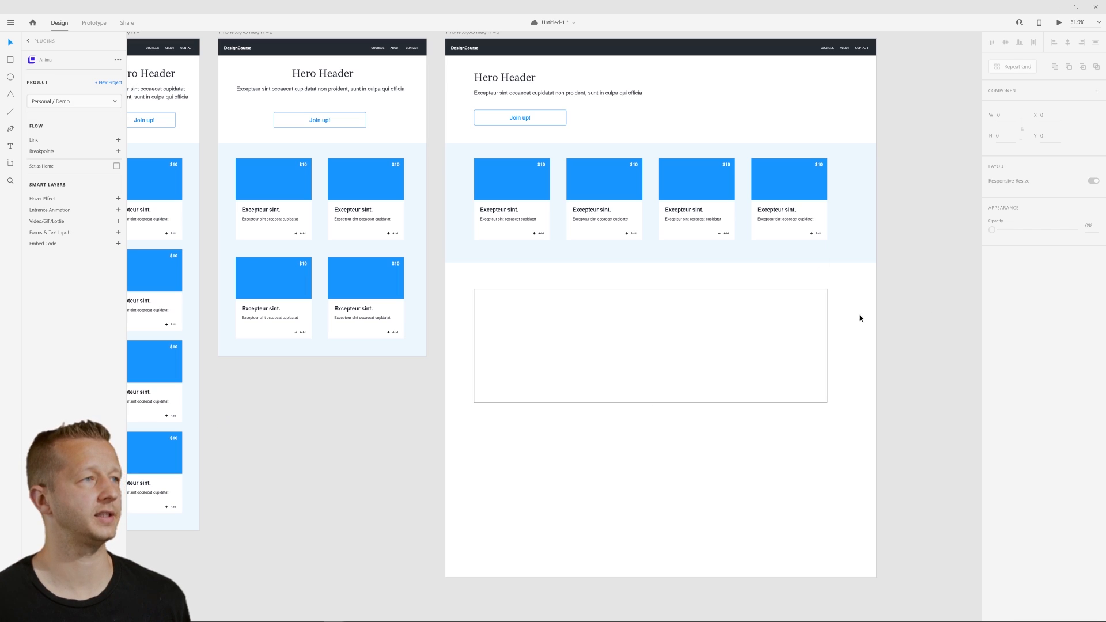
pyautogui.click(606, 349)
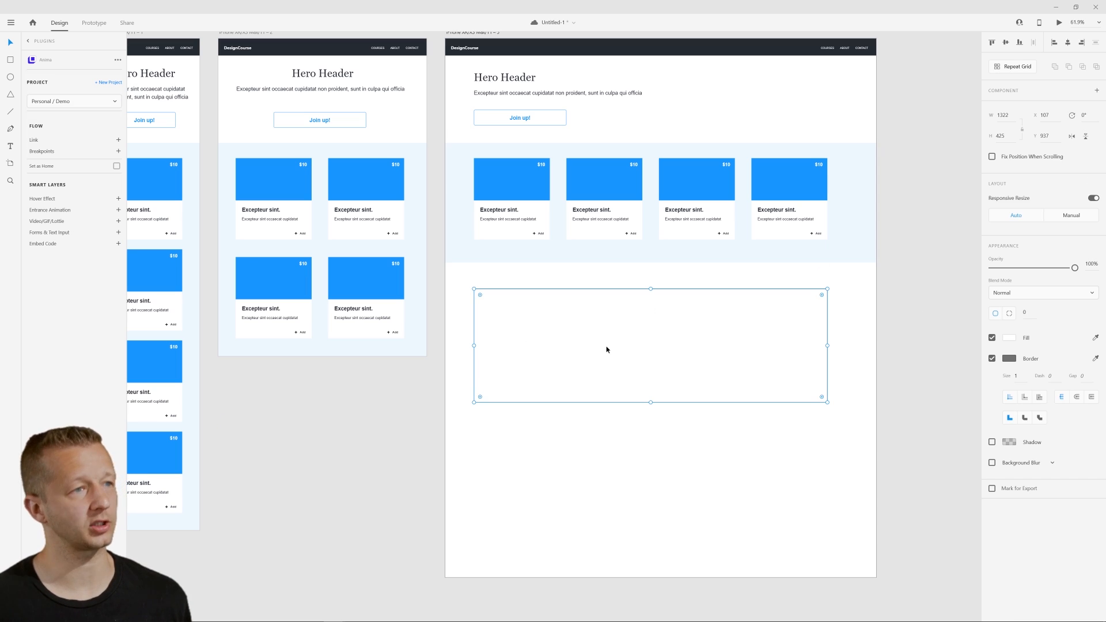
pyautogui.click(992, 358)
pyautogui.click(958, 341)
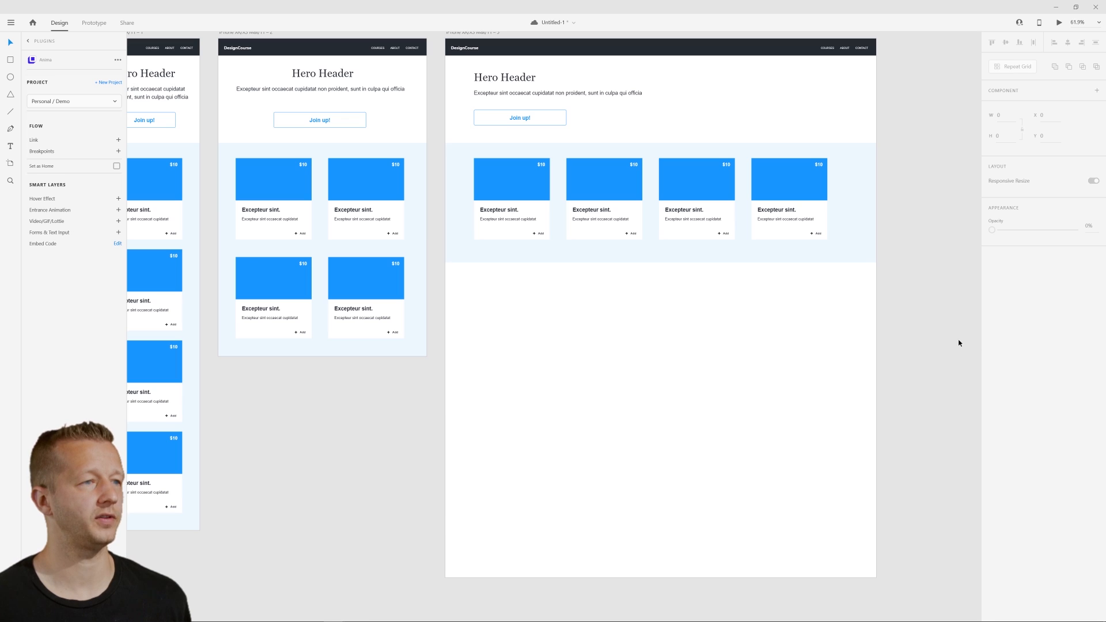
pyautogui.click(720, 328)
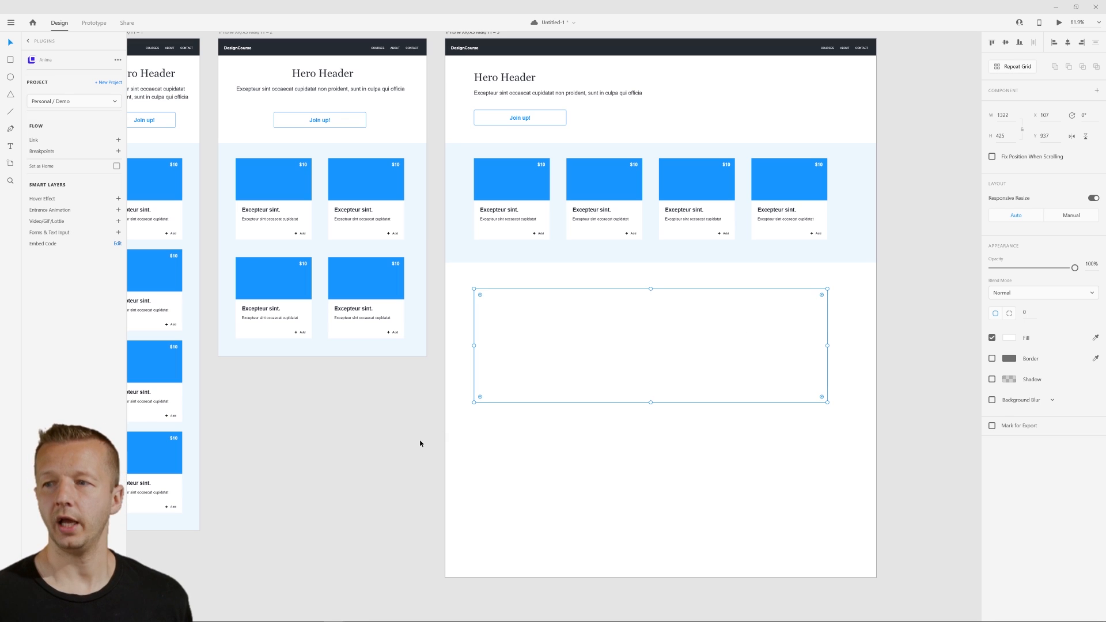
pyautogui.click(420, 443)
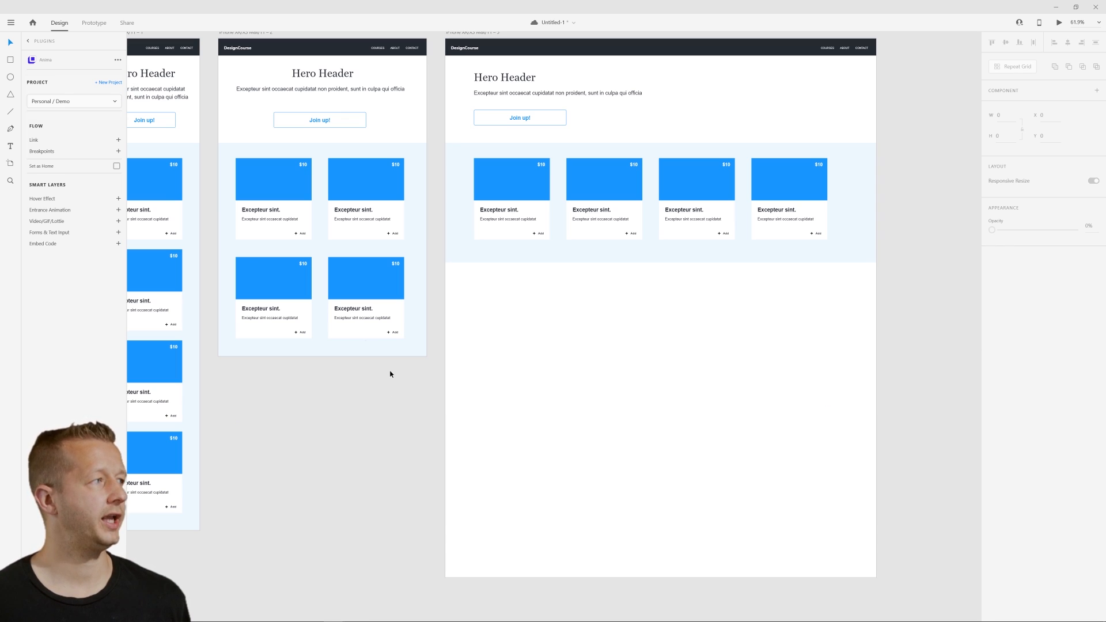
# - Draw a borderless rectangle about 368 by 189 beside the third artboard's hero text, and align its right edge with the card row at X 1061
pyautogui.click(11, 61)
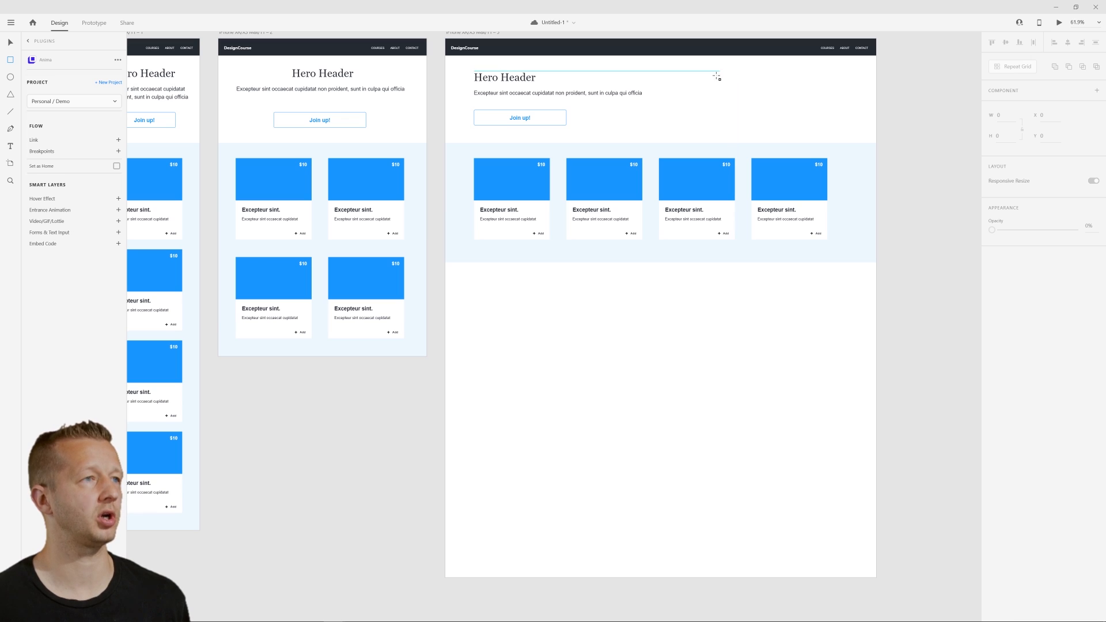
pyautogui.moveTo(704, 76)
pyautogui.mouseDown()
pyautogui.moveTo(830, 120)
pyautogui.moveTo(801, 125)
pyautogui.mouseUp()
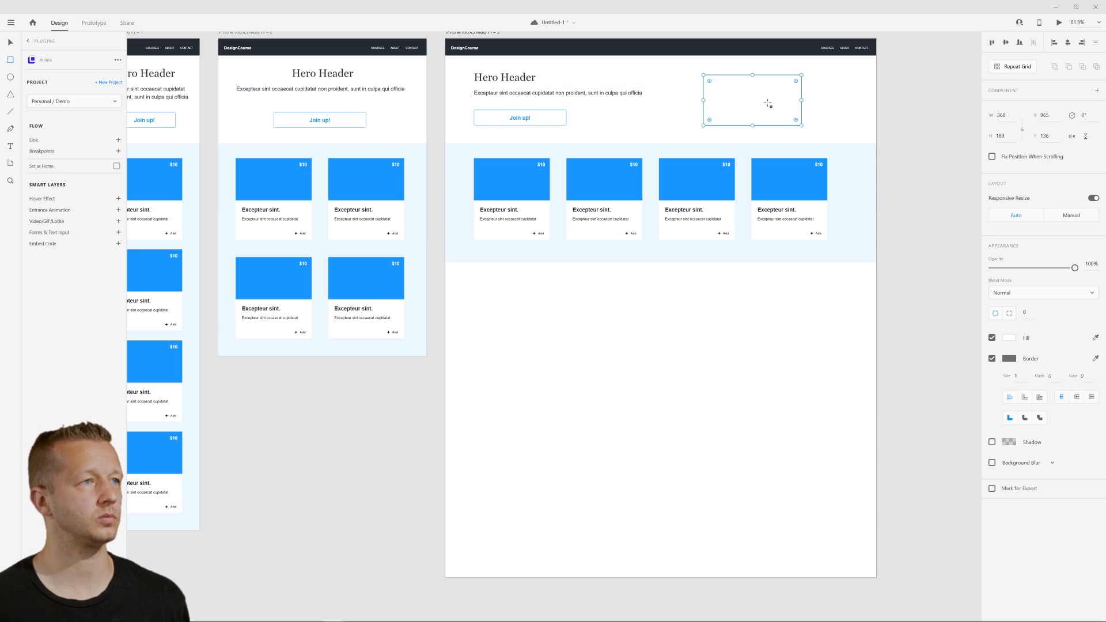
pyautogui.click(992, 359)
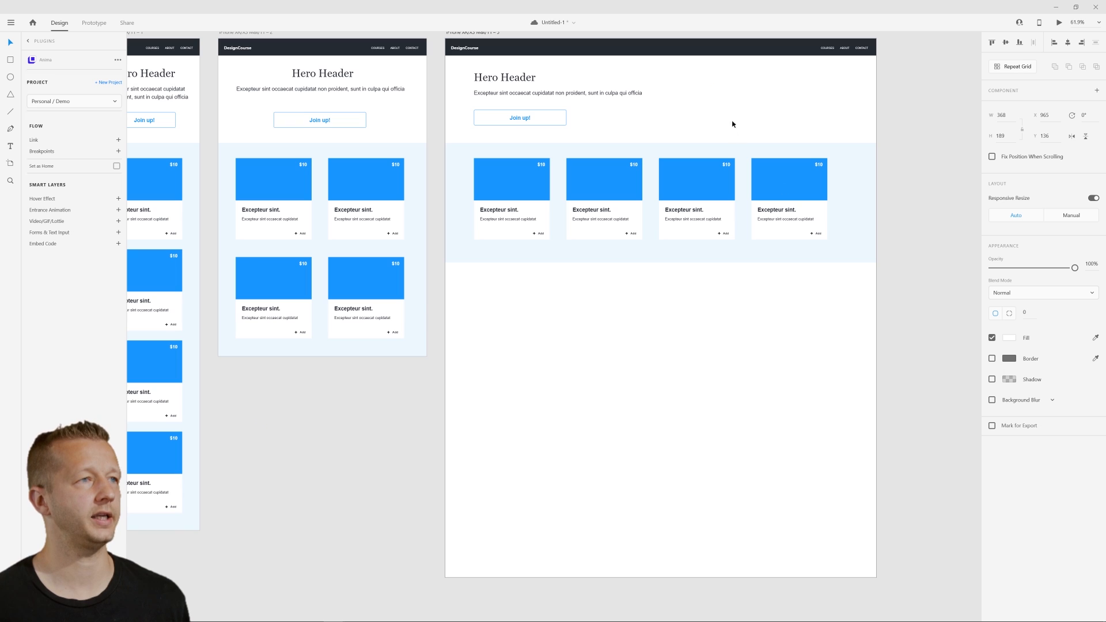
pyautogui.moveTo(750, 108); pyautogui.dragTo(782, 106)
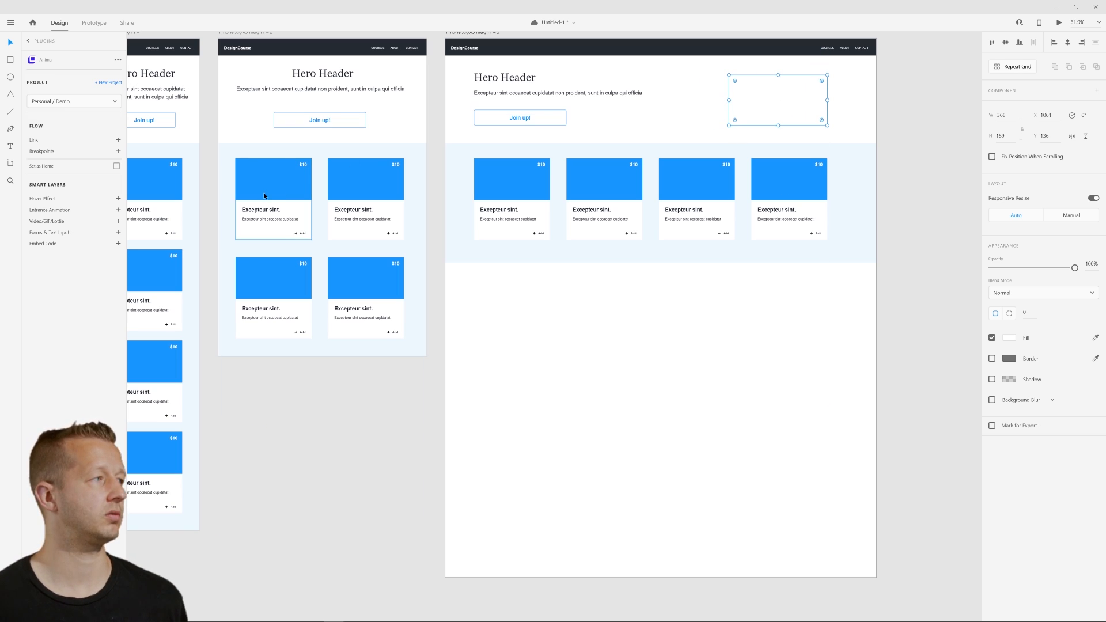
# - Attach the copied 20504-censorship-loop.mp4 video URL to the hero rectangle with Autoplay and Loop enabled
pyautogui.click(117, 222)
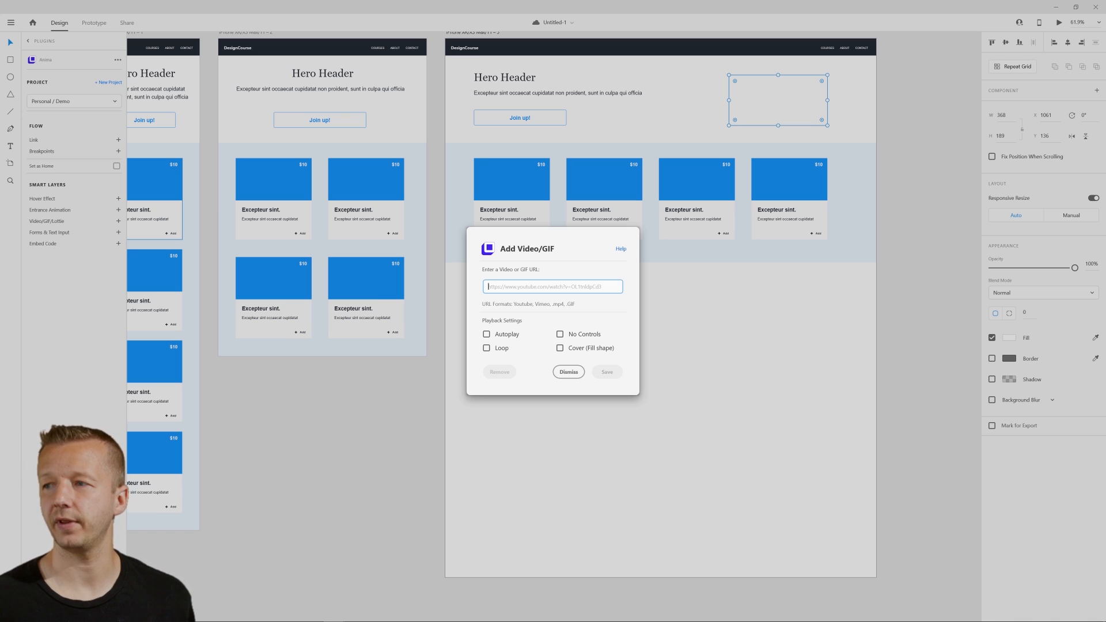
pyautogui.hotkey('alt', 'Tab')
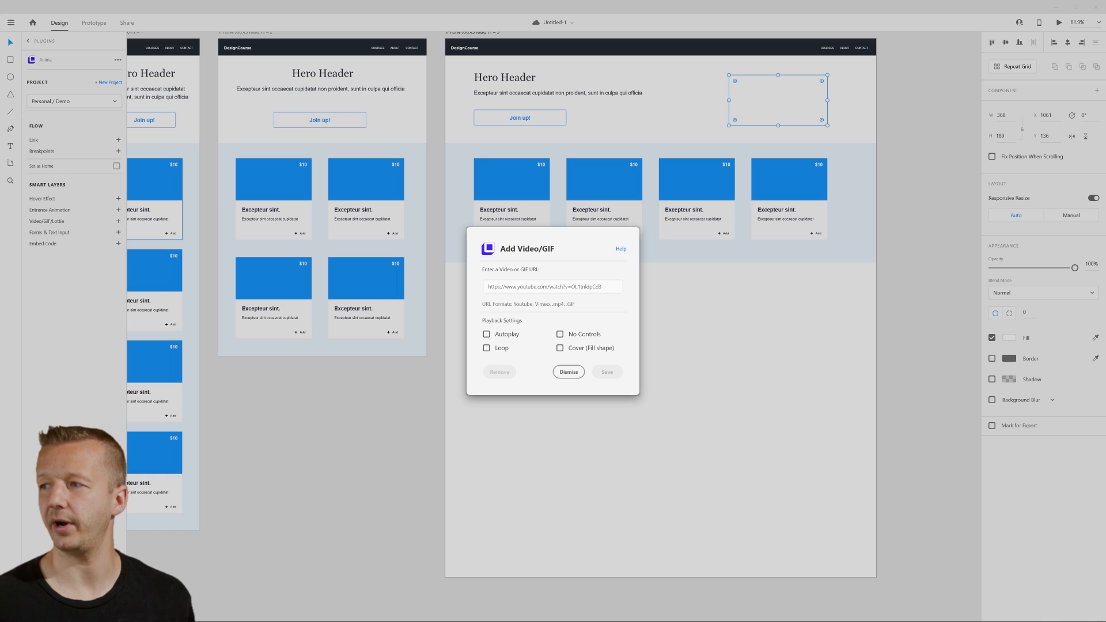
pyautogui.click(600, 284)
pyautogui.hotkey('ctrl', 'v')
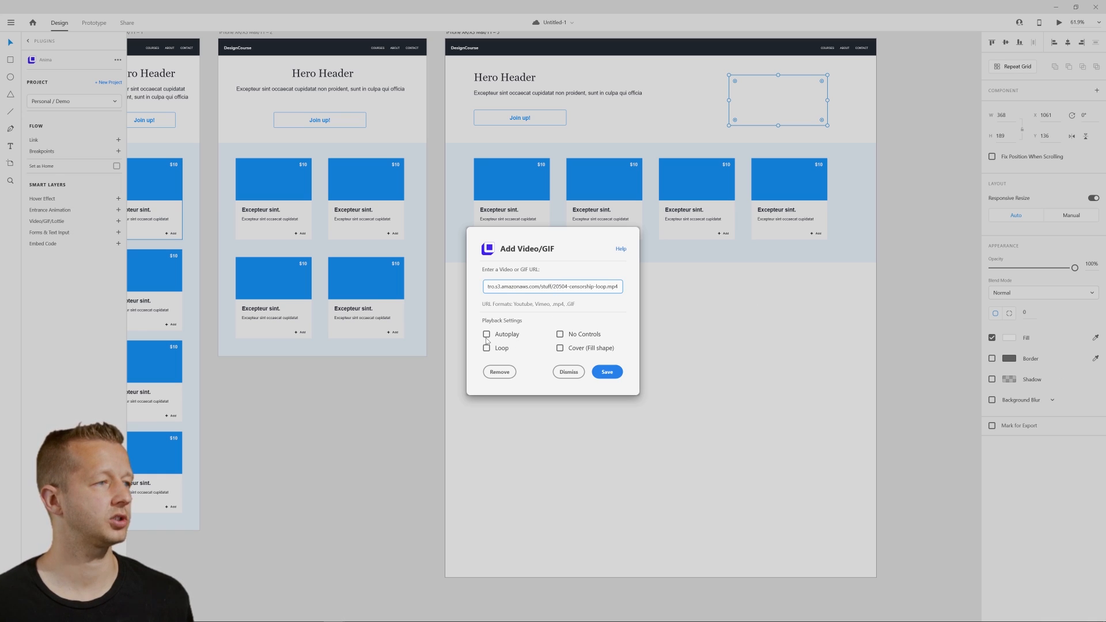
pyautogui.click(487, 335)
pyautogui.click(486, 348)
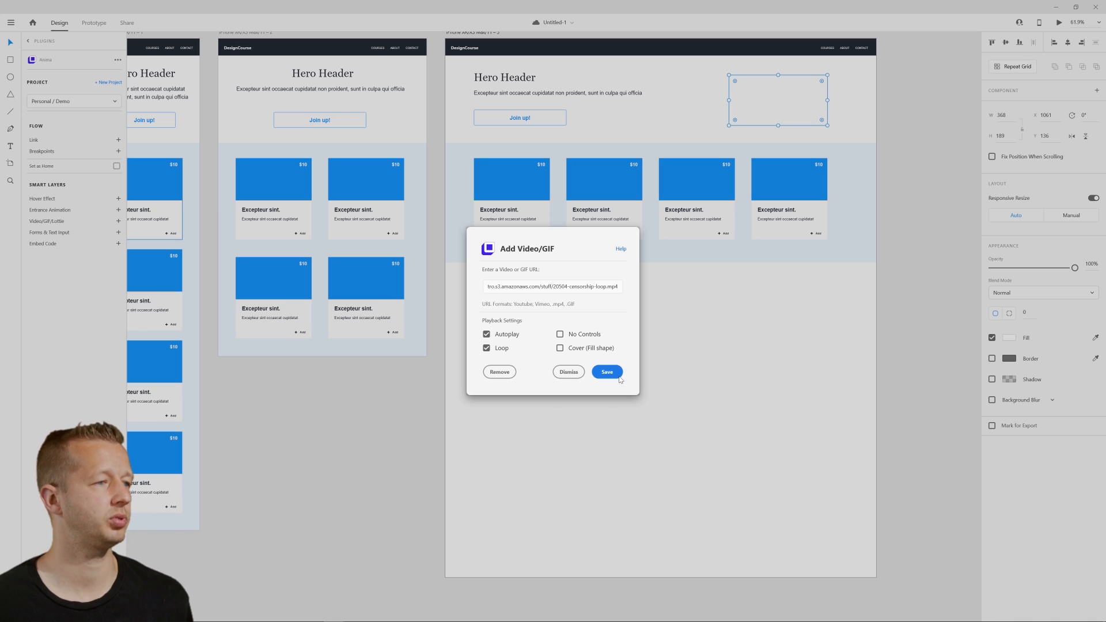
pyautogui.click(607, 373)
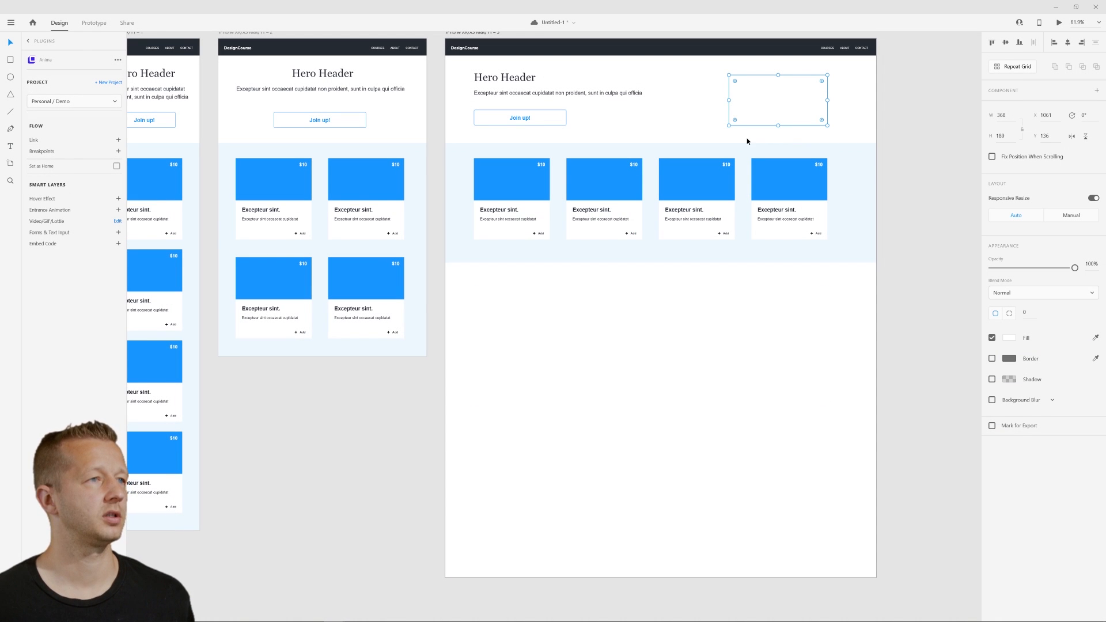
# - Review the hover effect on the third artboard's Join up! button and save it
pyautogui.scroll(5, 719, 165)
pyautogui.click(562, 247)
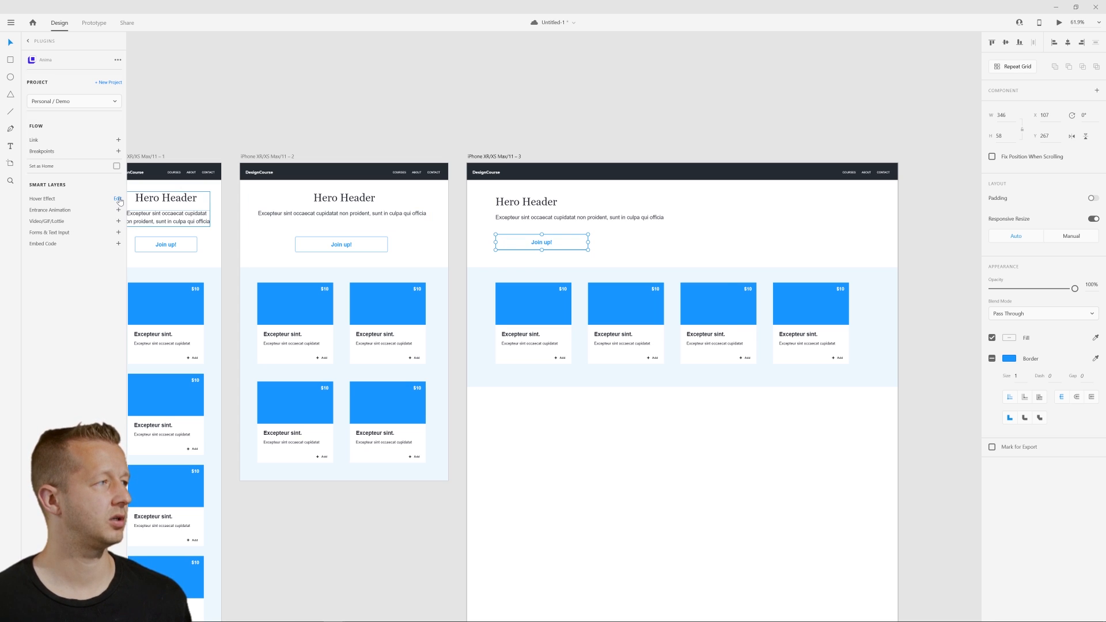
pyautogui.click(118, 199)
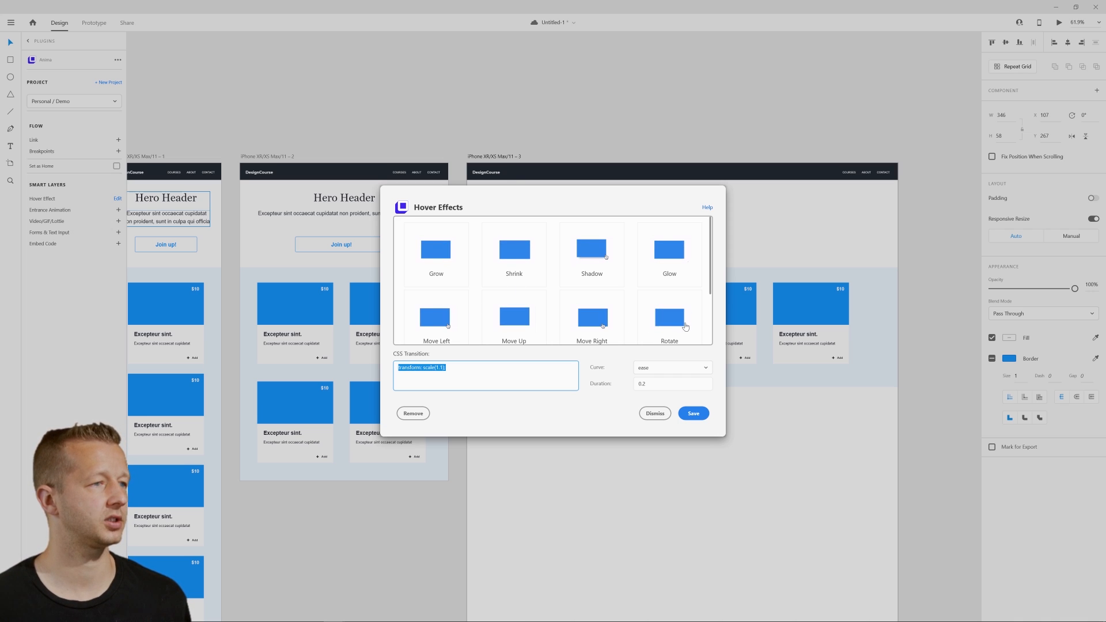
pyautogui.click(691, 415)
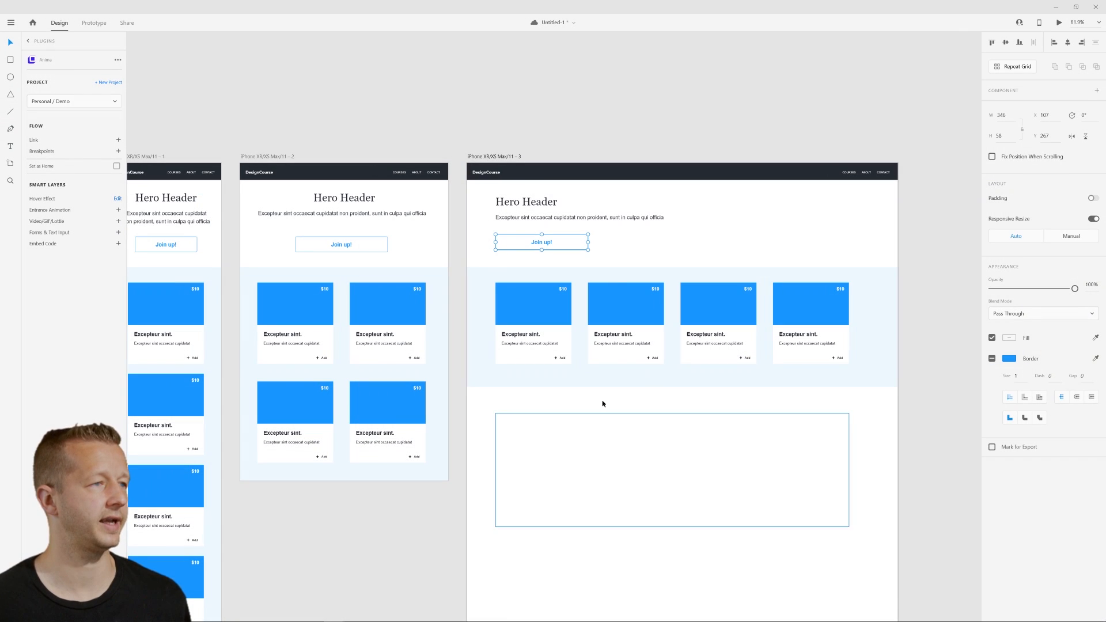
# - Connect all three iPhone XR/XS Max/11 artboards as responsive breakpoints in Anima
pyautogui.click(353, 120)
pyautogui.moveTo(366, 111); pyautogui.dragTo(408, 107)
pyautogui.scroll(-2, 567, 118)
pyautogui.scroll(2, 398, 122)
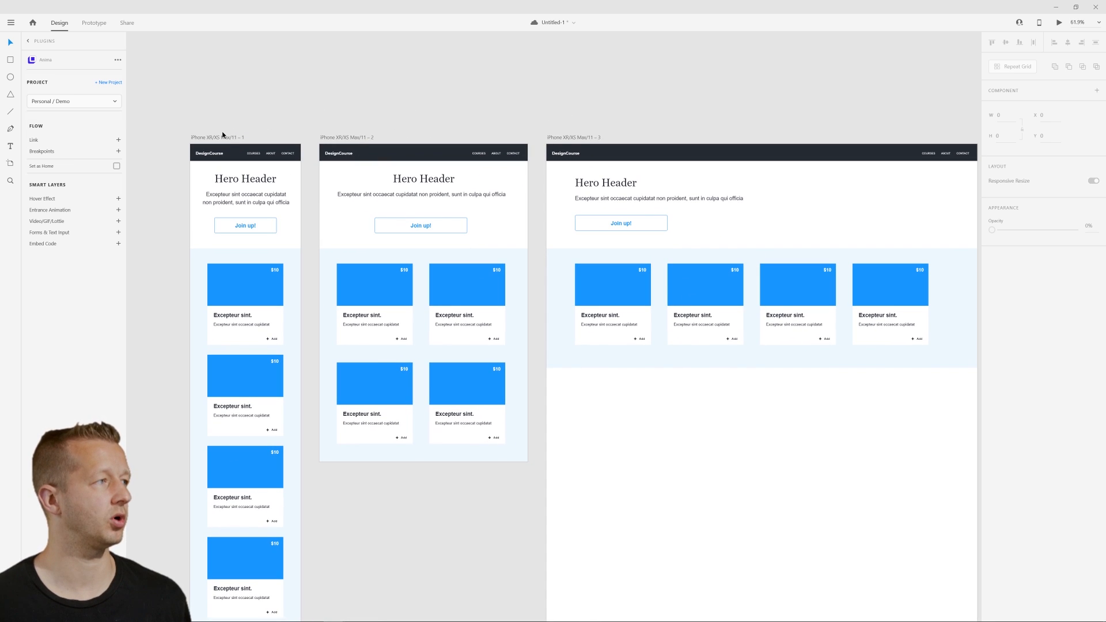
pyautogui.click(225, 137)
pyautogui.keyDown('shift'); pyautogui.click(346, 137); pyautogui.keyUp('shift')
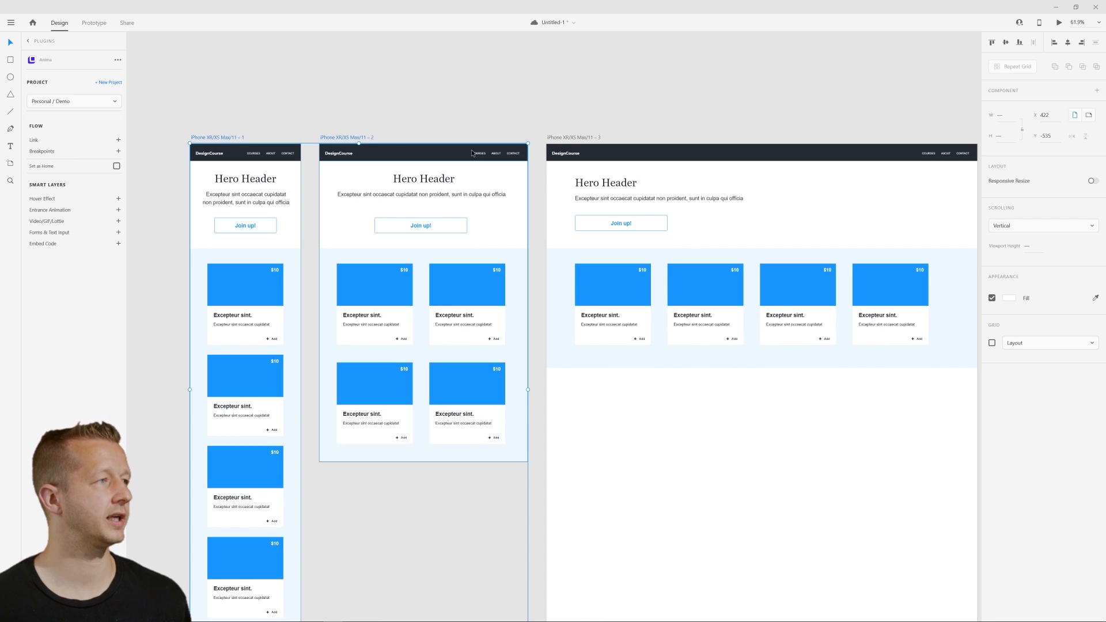
pyautogui.keyDown('shift'); pyautogui.click(557, 139); pyautogui.keyUp('shift')
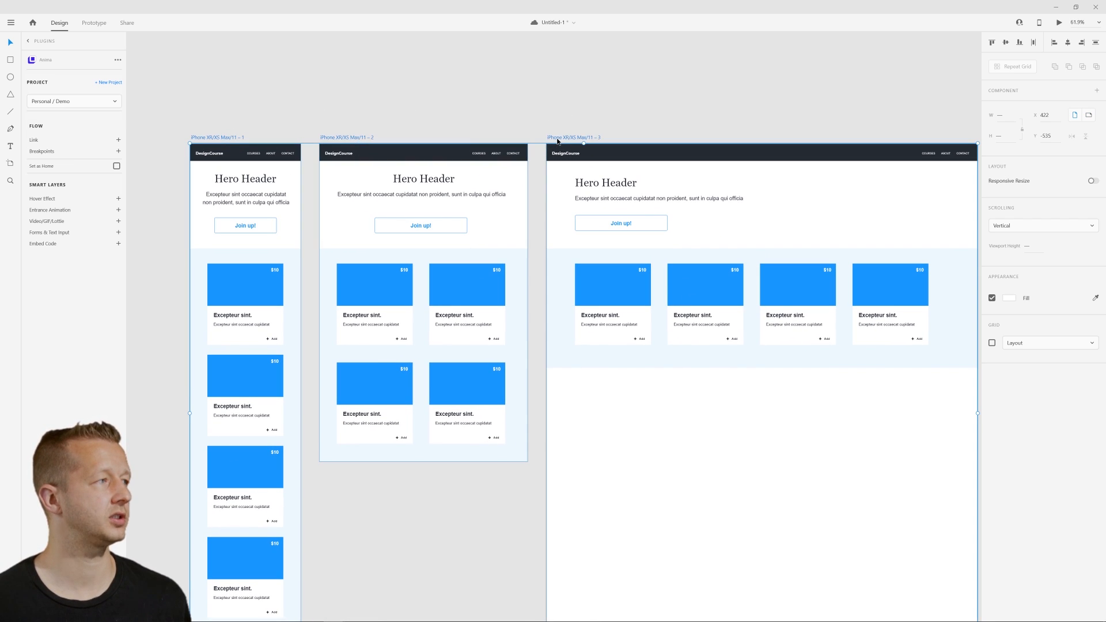
pyautogui.click(118, 152)
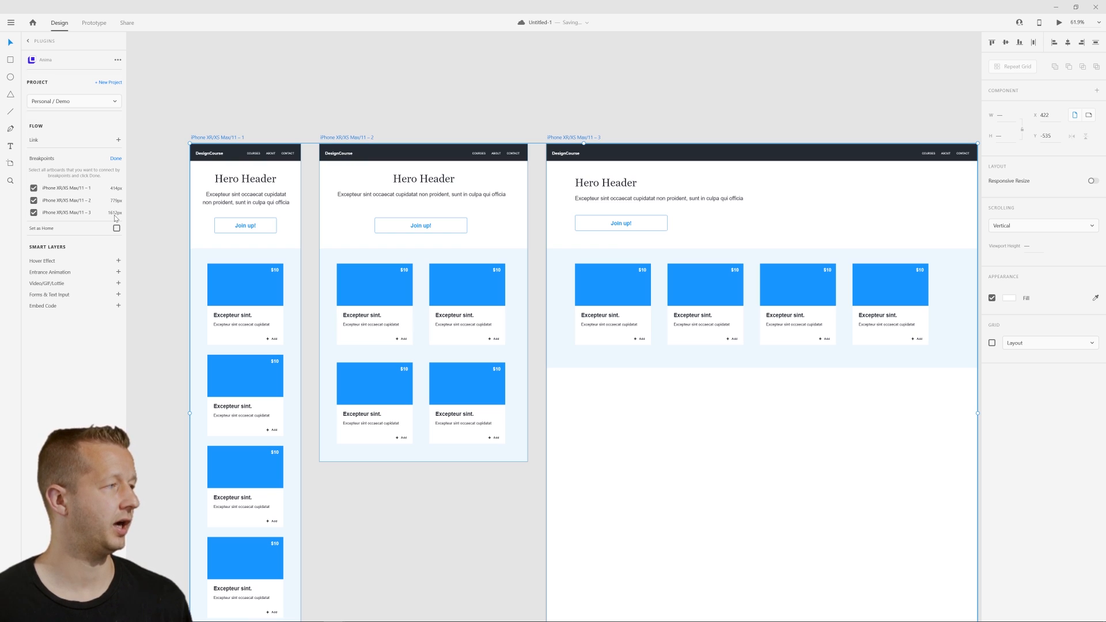
pyautogui.click(116, 161)
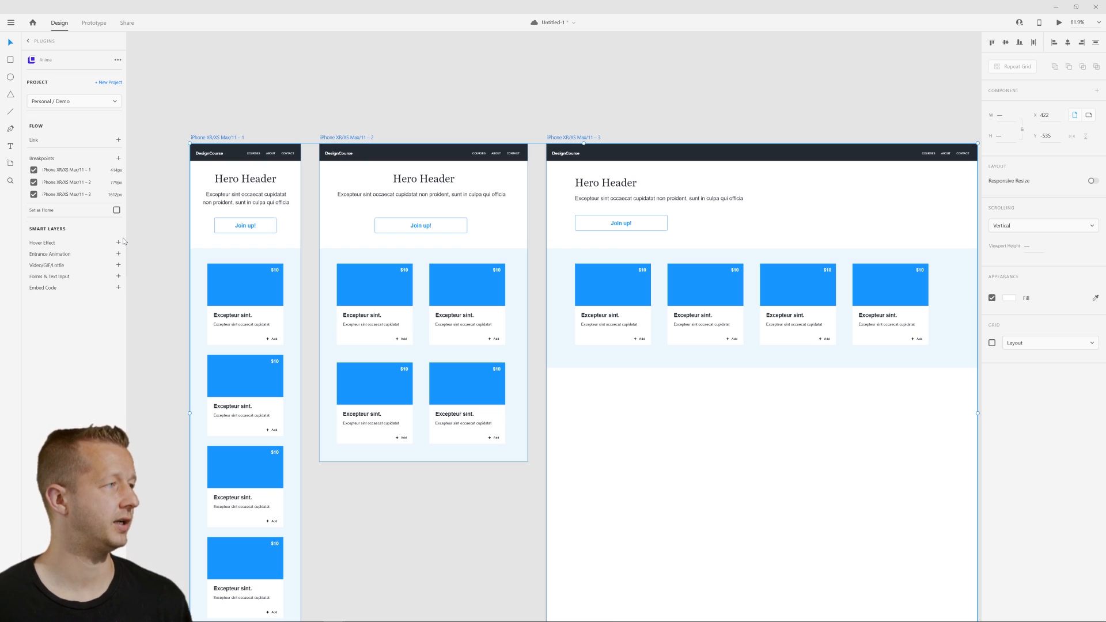
pyautogui.click(160, 214)
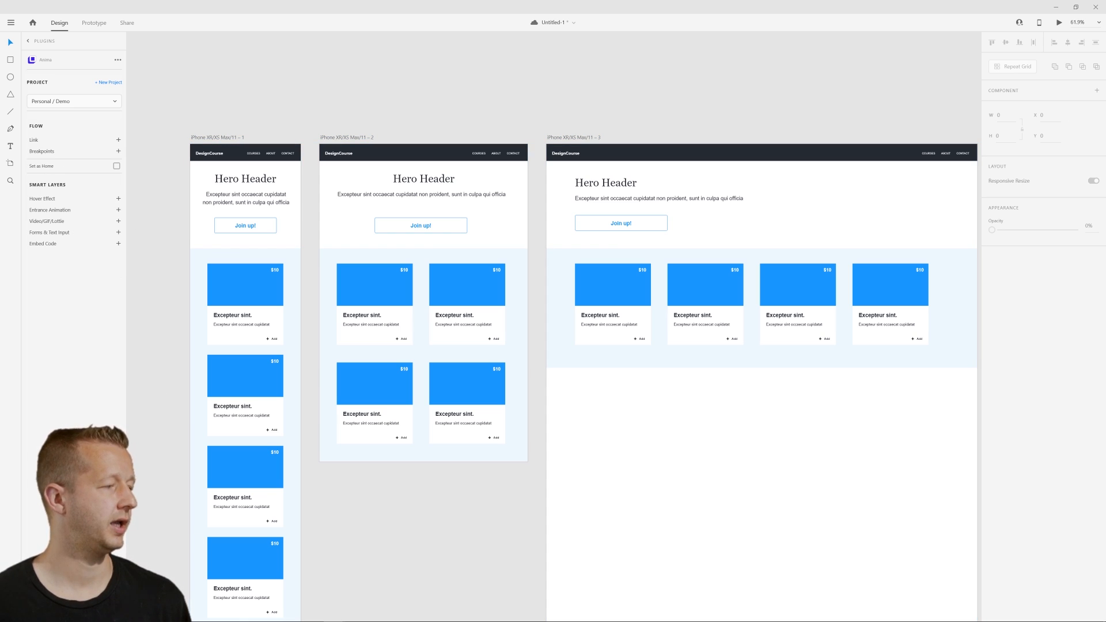
# - Generate a prototype draft from the first artboard and open it in the browser
pyautogui.click(74, 583)
pyautogui.click(611, 335)
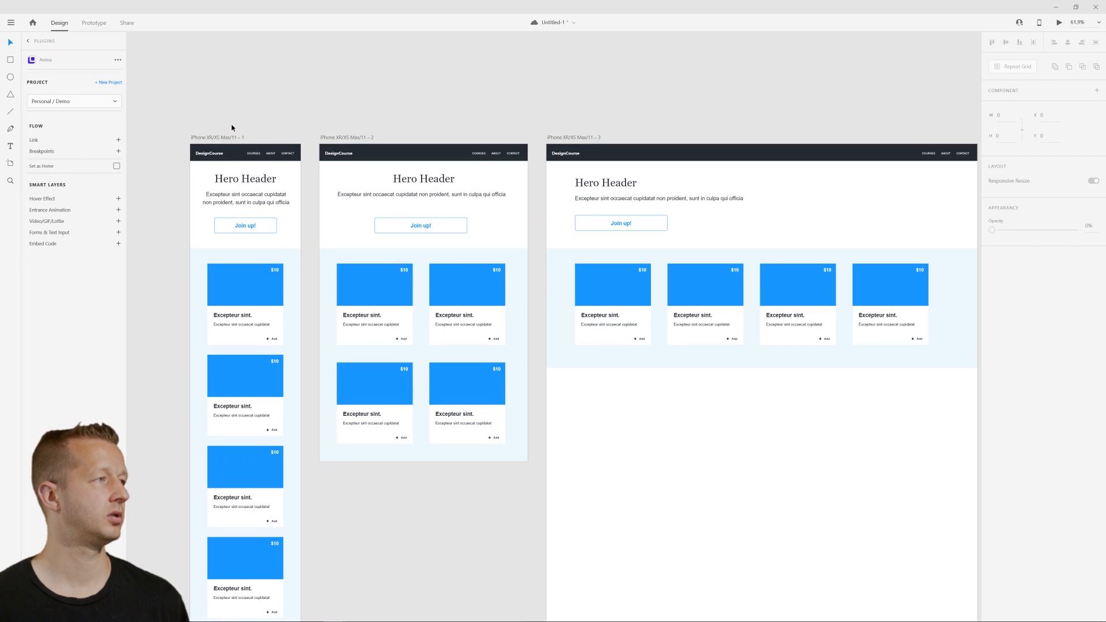
pyautogui.click(220, 138)
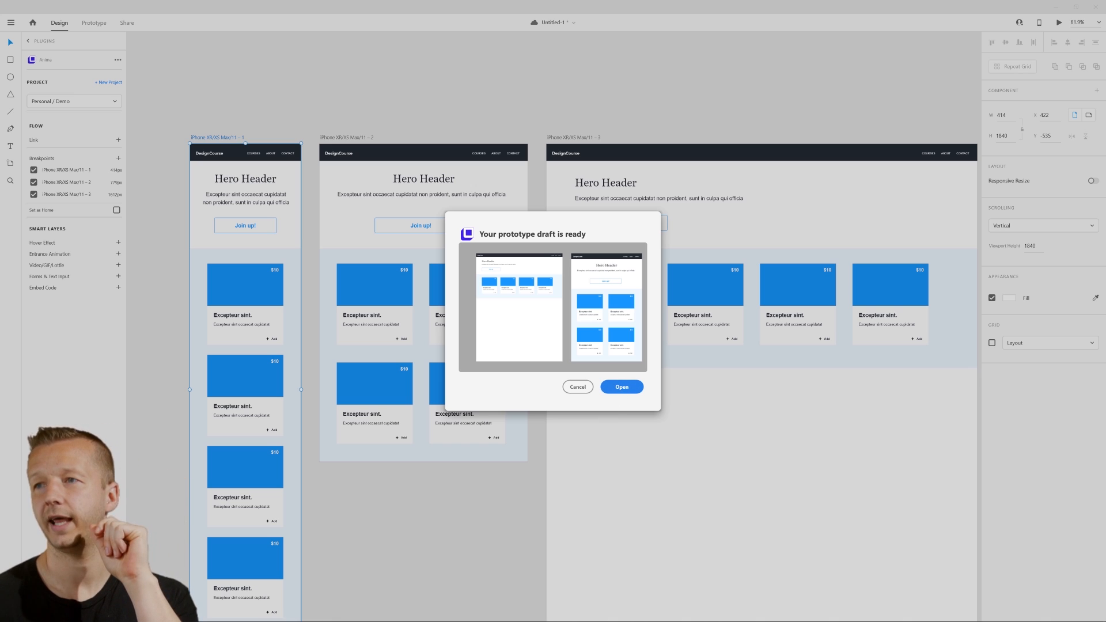
pyautogui.click(622, 386)
pyautogui.moveTo(492, 141); pyautogui.dragTo(333, 78)
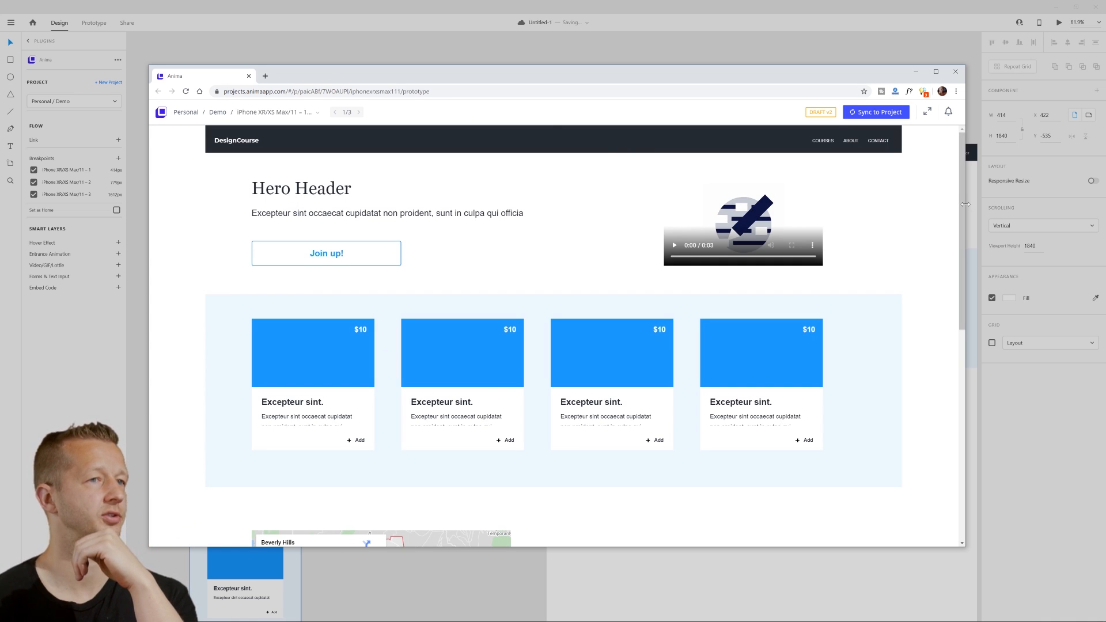
# - Check the draft's responsive layout at narrow and wide browser widths, and examine its hero video and embedded map
pyautogui.moveTo(963, 205); pyautogui.dragTo(566, 235)
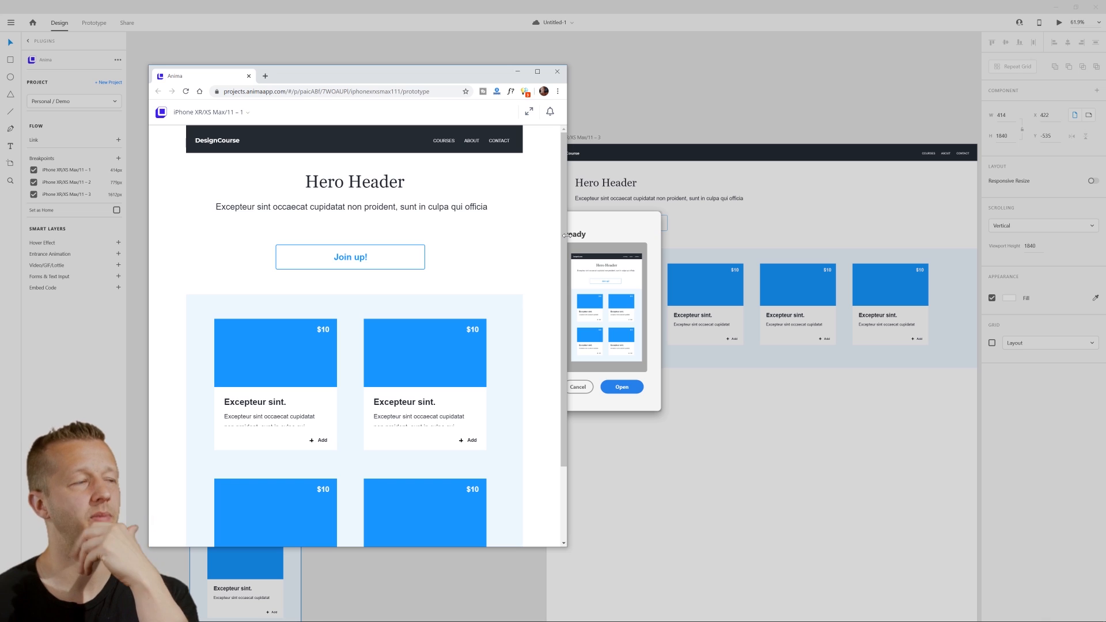
pyautogui.moveTo(566, 235); pyautogui.dragTo(1028, 263)
pyautogui.moveTo(776, 208)
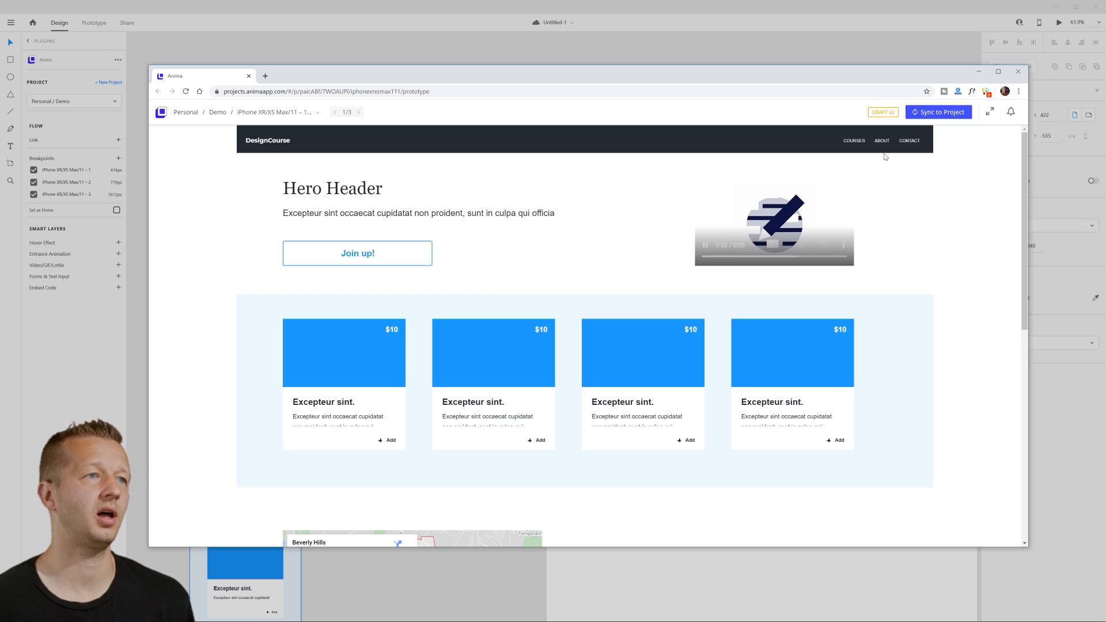
pyautogui.scroll(-5, 970, 286)
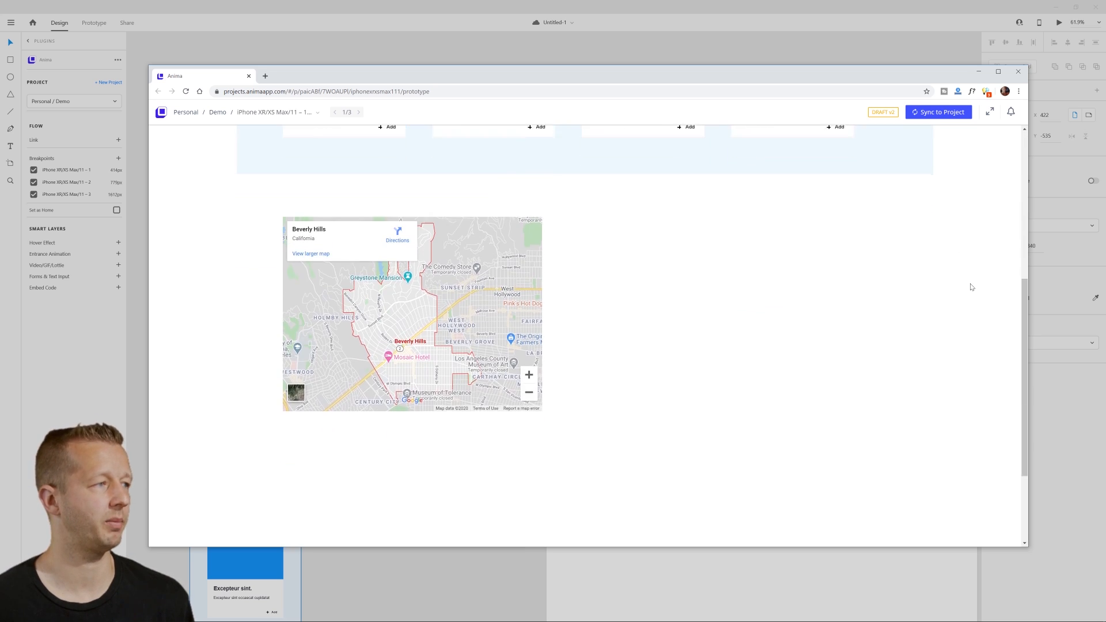
pyautogui.scroll(-1, 971, 287)
pyautogui.scroll(3, 430, 279)
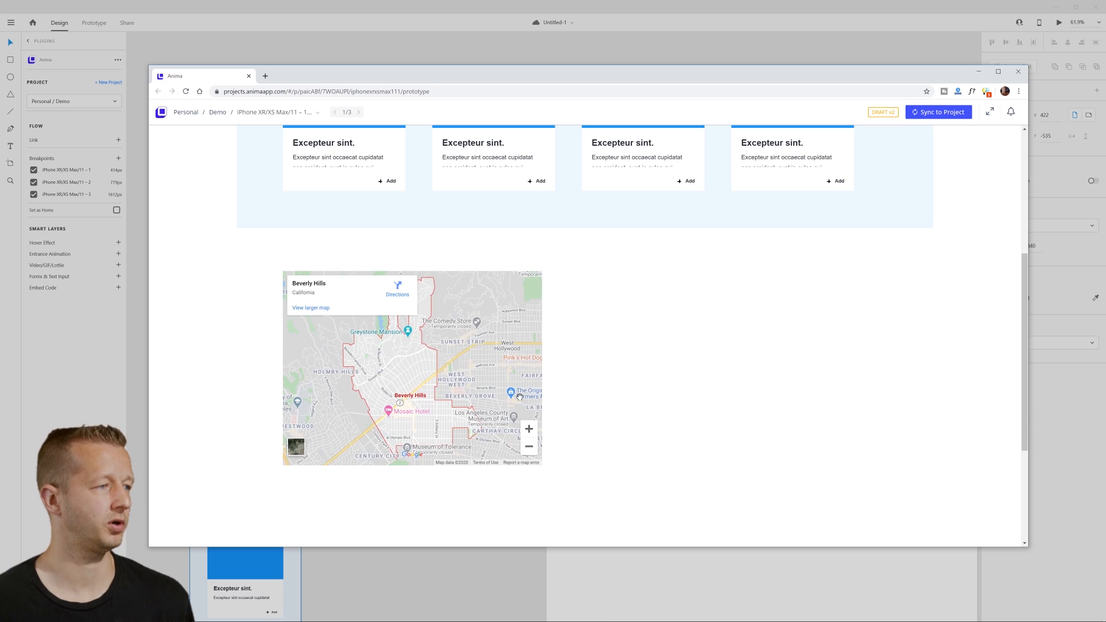
pyautogui.scroll(-3, 635, 370)
pyautogui.scroll(7, 661, 365)
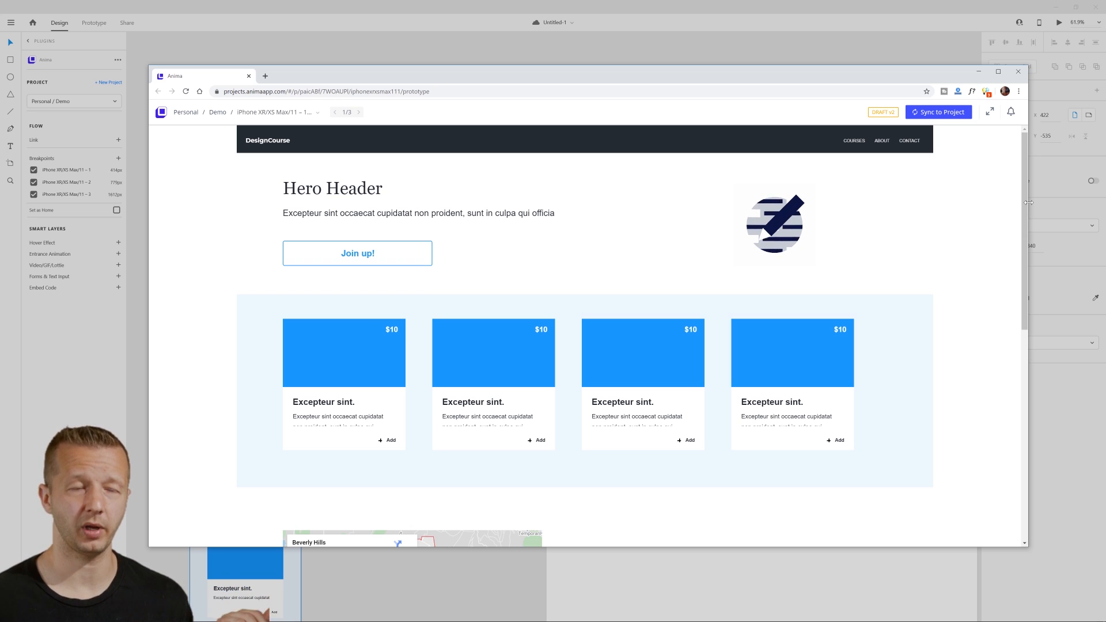
# - Sync the prototype draft to the Demo project and export its code as a zip package
pyautogui.moveTo(1029, 203); pyautogui.dragTo(1017, 260)
pyautogui.rightClick(951, 224)
pyautogui.click(954, 207)
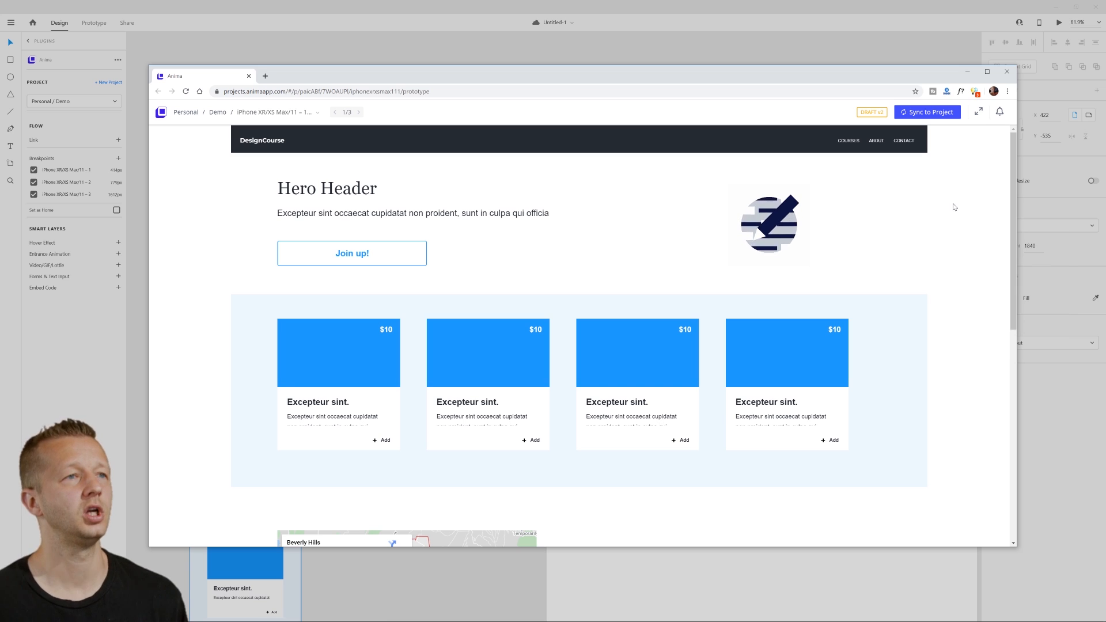
pyautogui.click(936, 117)
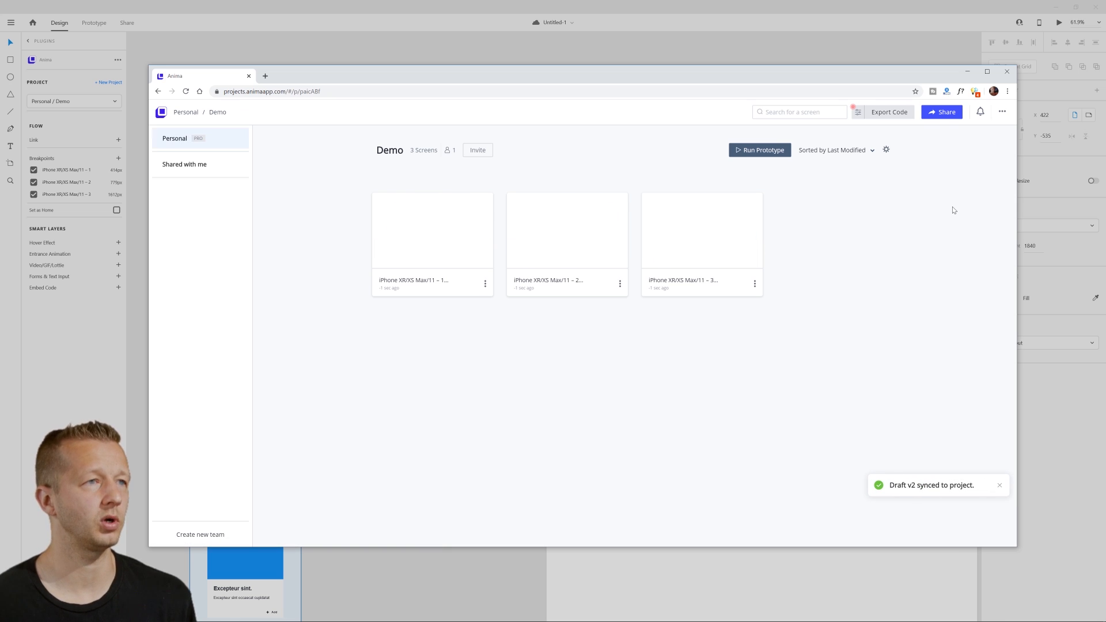
pyautogui.click(886, 113)
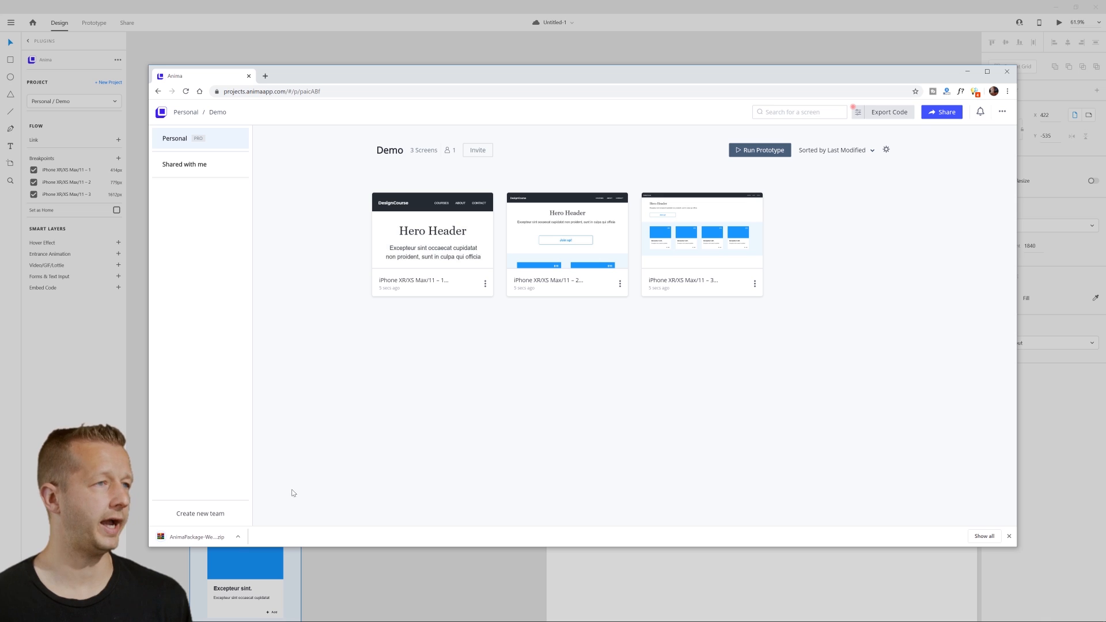
pyautogui.moveTo(590, 216)
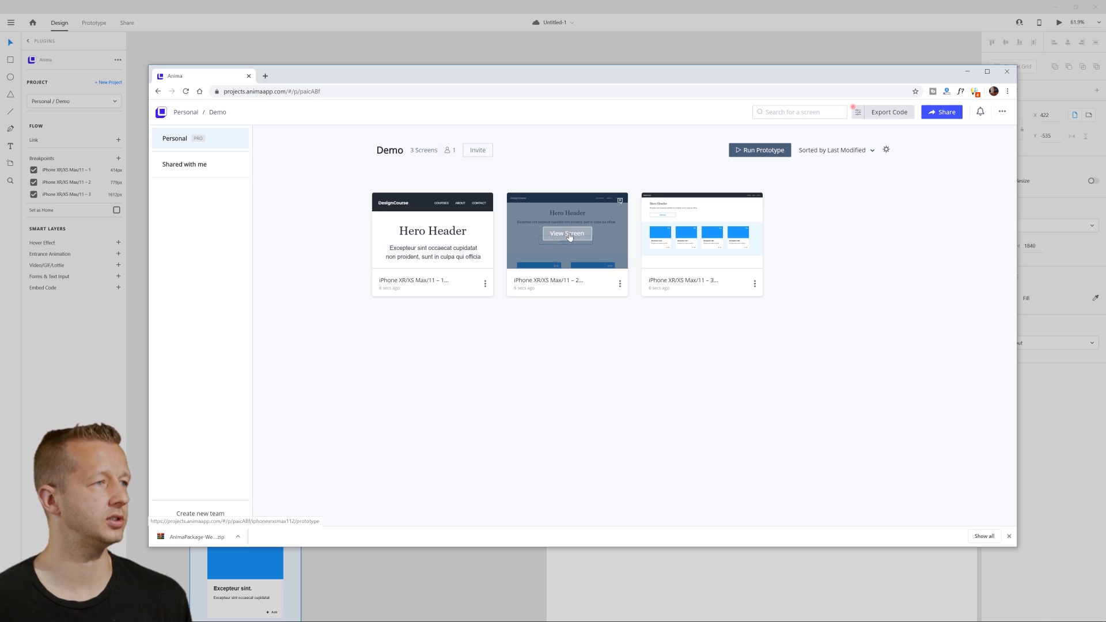
# - Open iphonexrxsmax111.html from the downloaded AnimaPackage zip archive in the browser
pyautogui.click(202, 542)
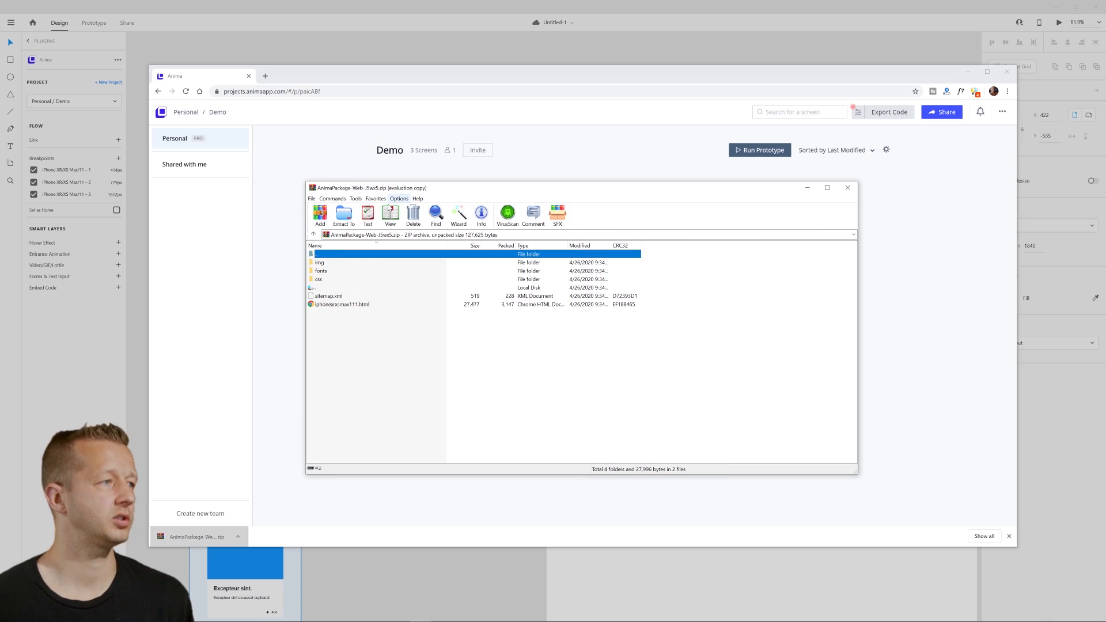
pyautogui.click(330, 306)
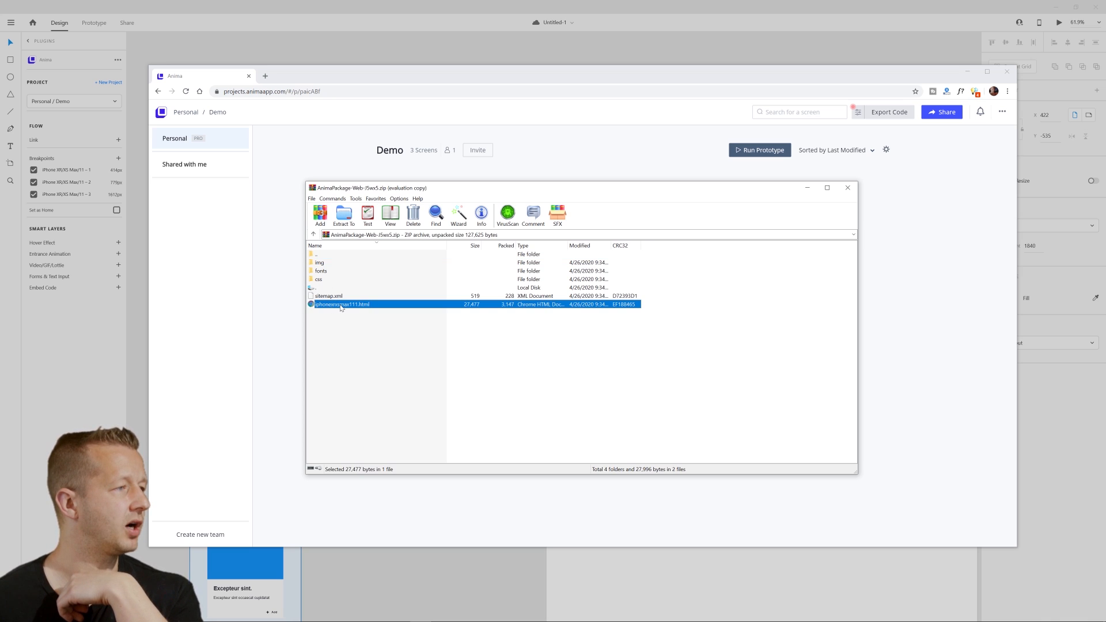
pyautogui.doubleClick(334, 305)
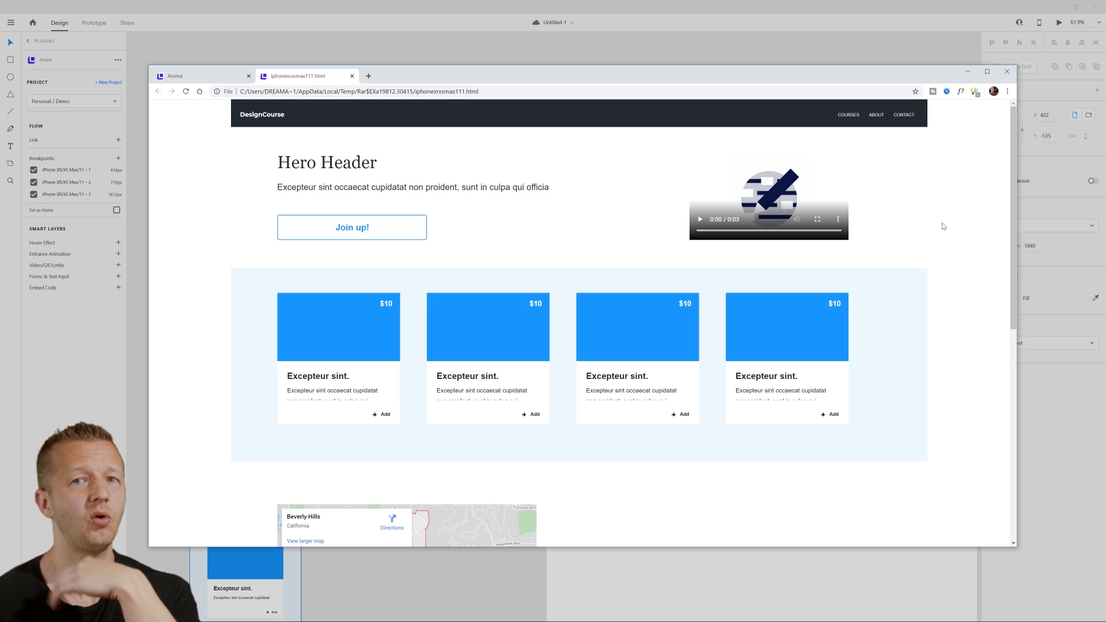
# - Inspect the exported page's elements in the developer tools, examining the bp3, bp2 and bp1 breakpoint divs
pyautogui.rightClick(954, 189)
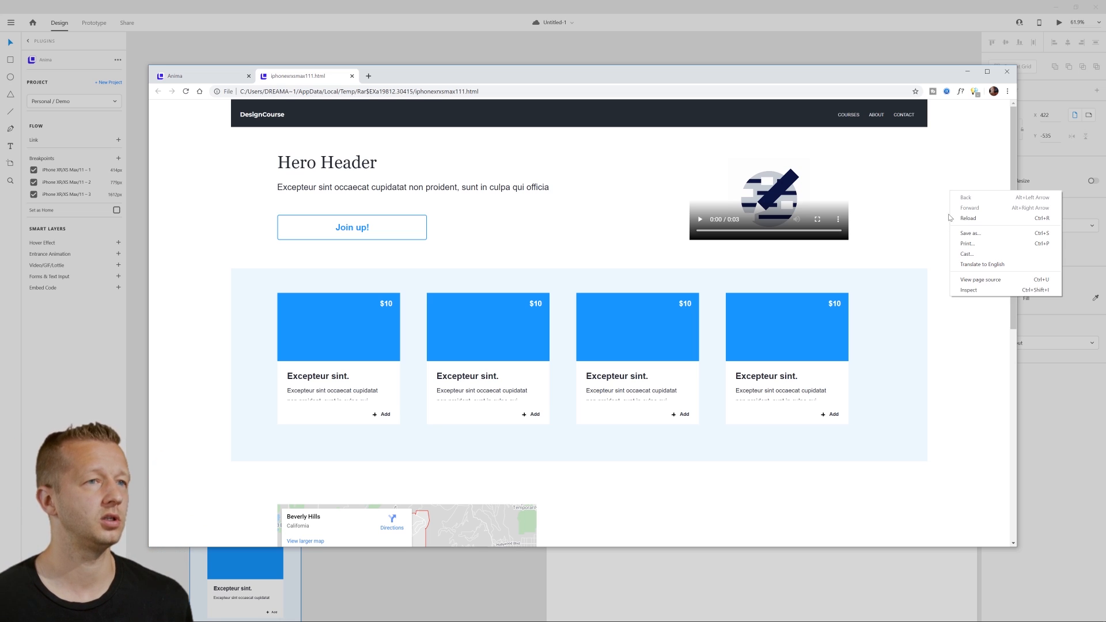
pyautogui.click(952, 180)
pyautogui.press('F12')
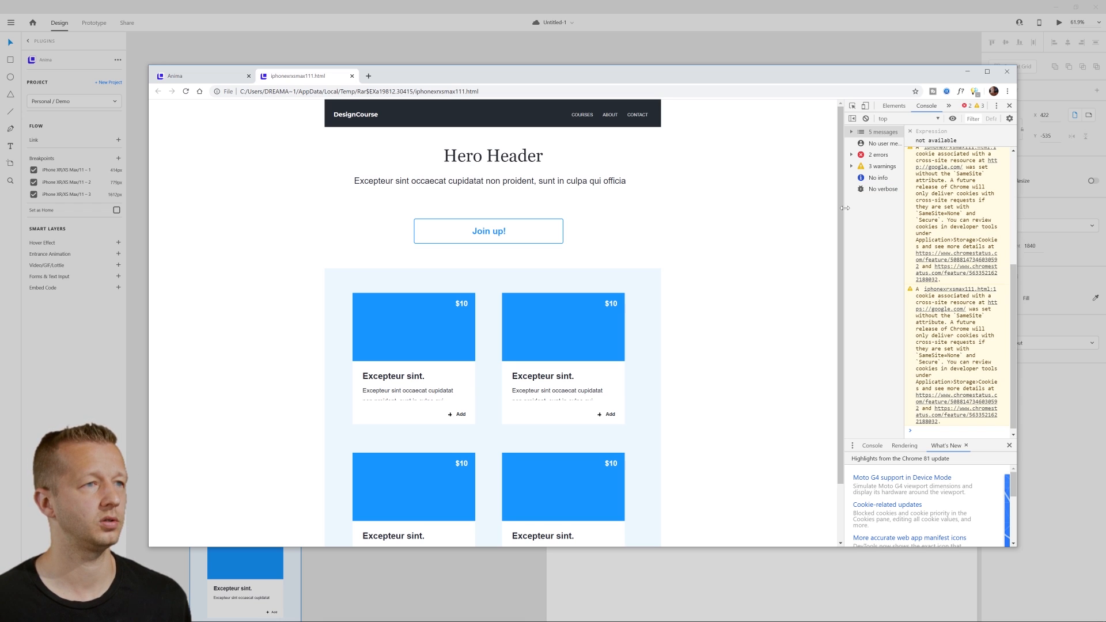
pyautogui.moveTo(844, 212); pyautogui.dragTo(631, 172)
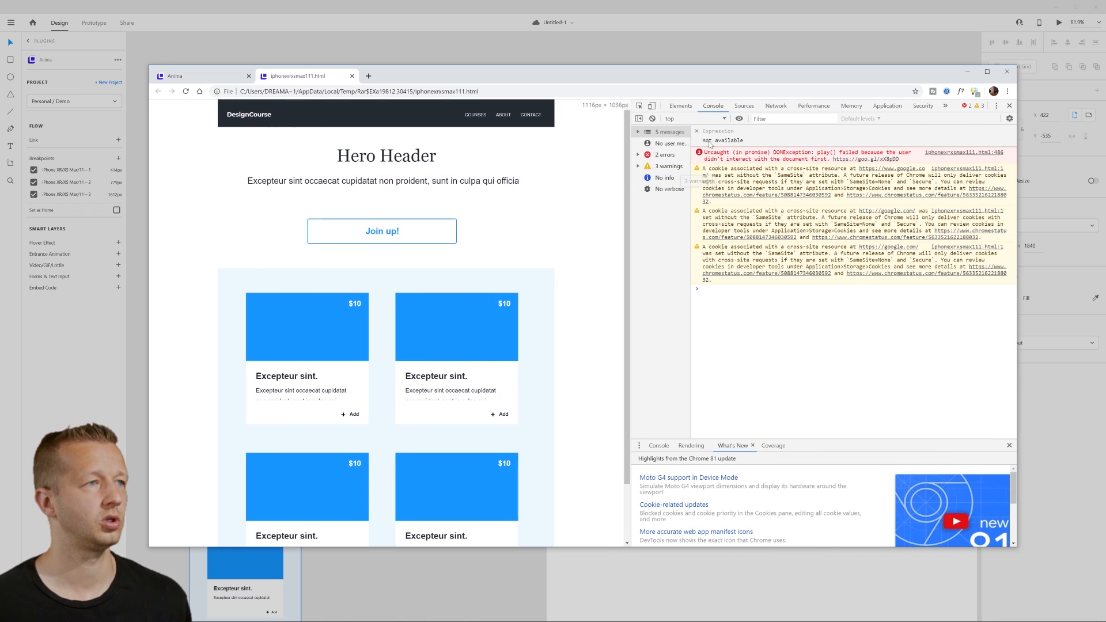
pyautogui.click(681, 106)
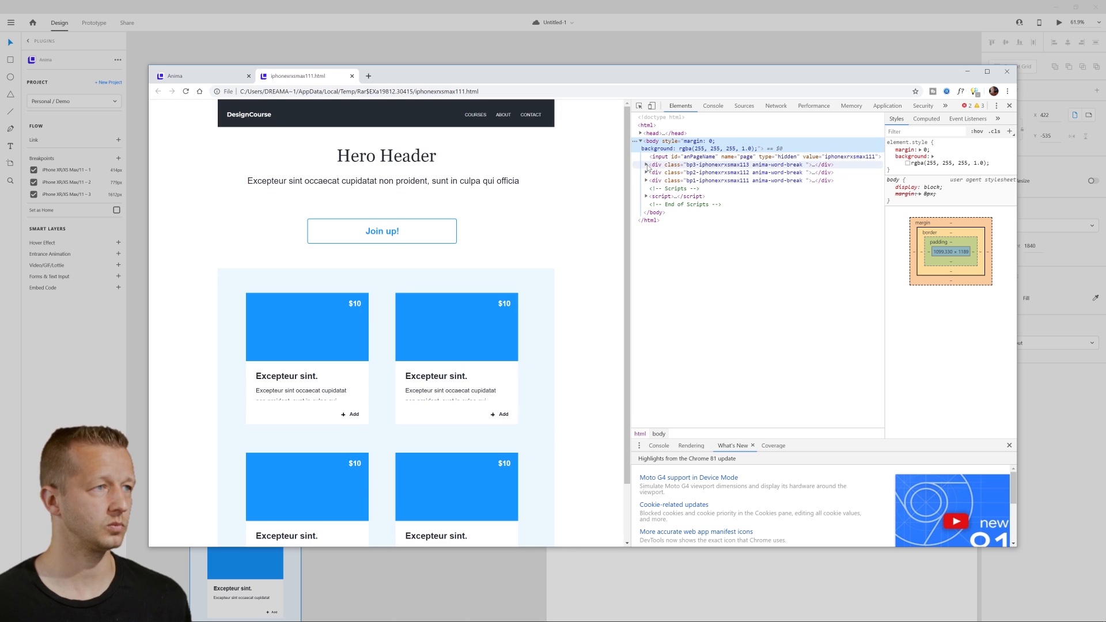
pyautogui.click(646, 165)
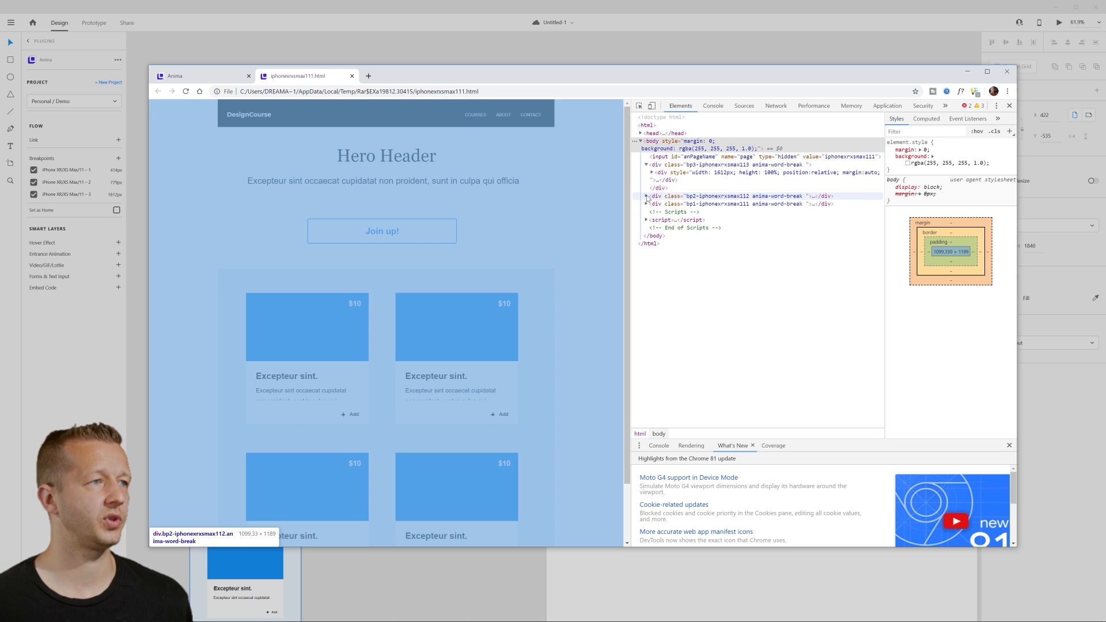
pyautogui.click(646, 196)
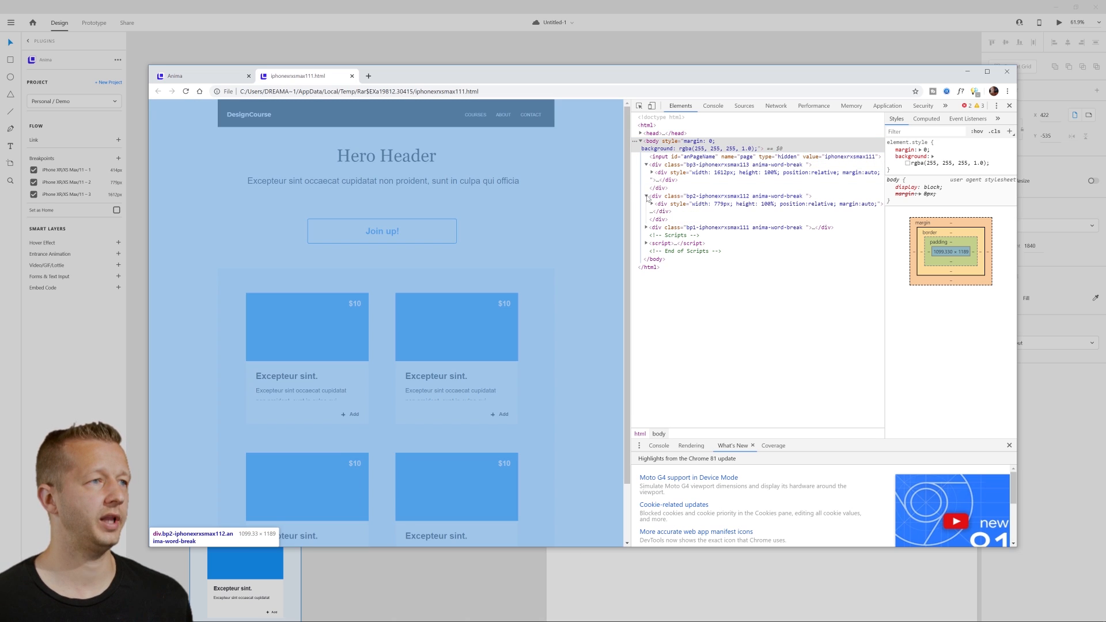
pyautogui.click(646, 164)
pyautogui.click(646, 172)
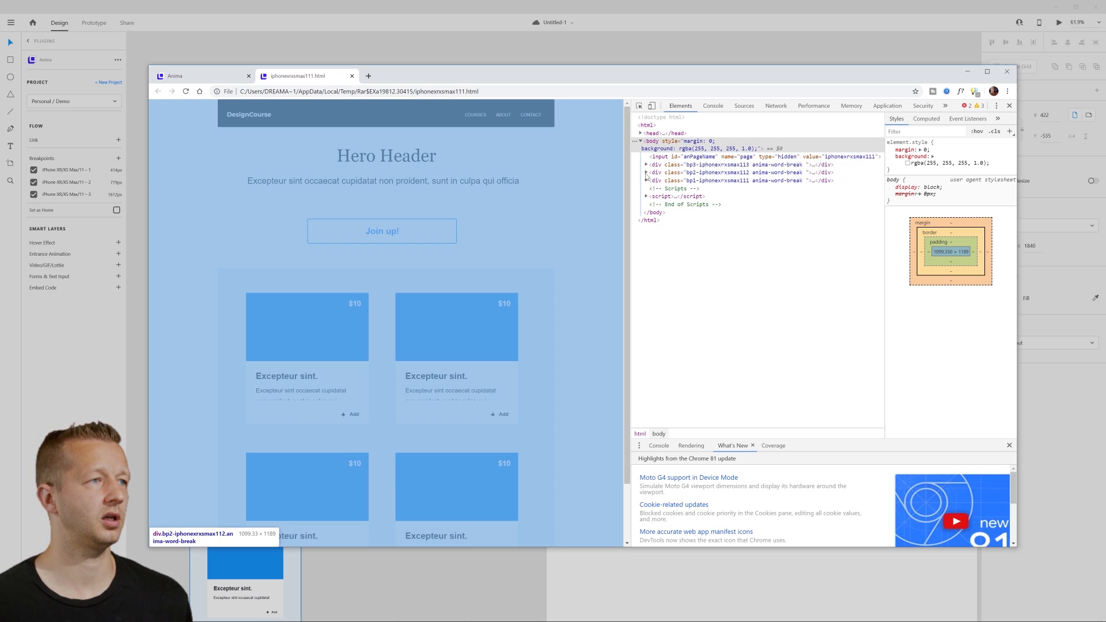
pyautogui.click(647, 180)
# - View the exported page's HTML source and look through its markup
pyautogui.rightClick(594, 188)
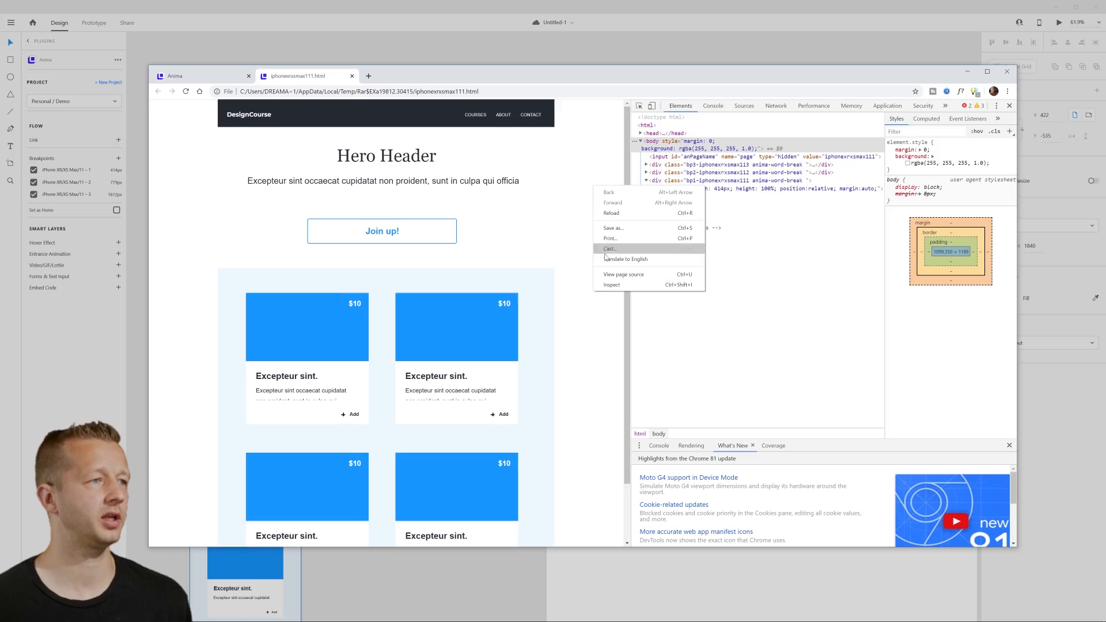
pyautogui.click(603, 274)
pyautogui.moveTo(1010, 137); pyautogui.dragTo(882, 88)
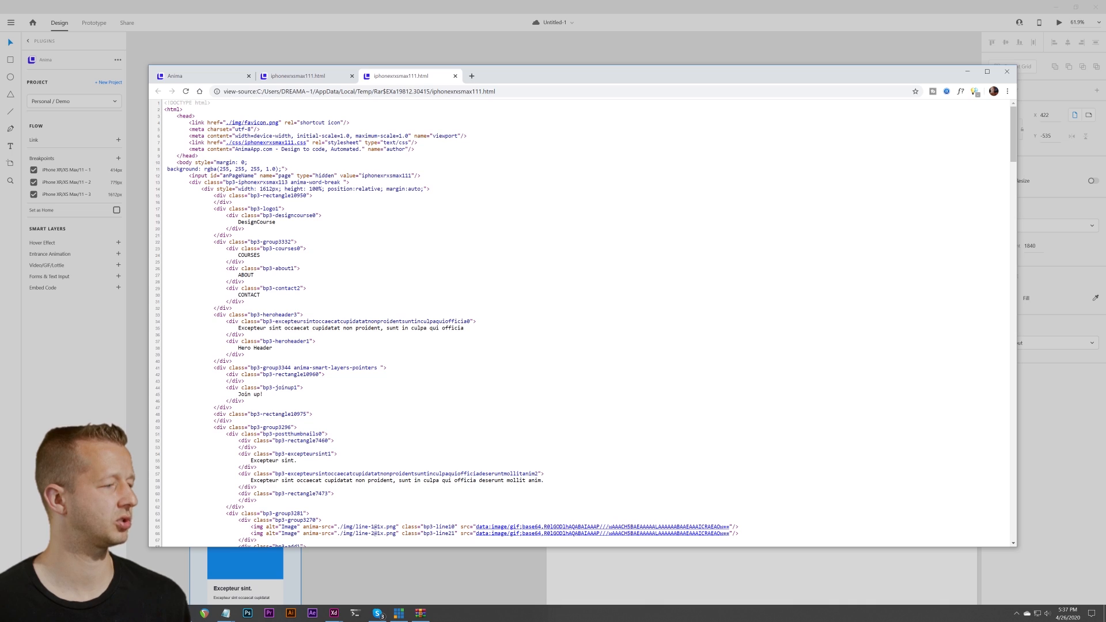
# - Look at the export archive's contents and compare the rendered page with its source markup around the hero text
pyautogui.click(424, 615)
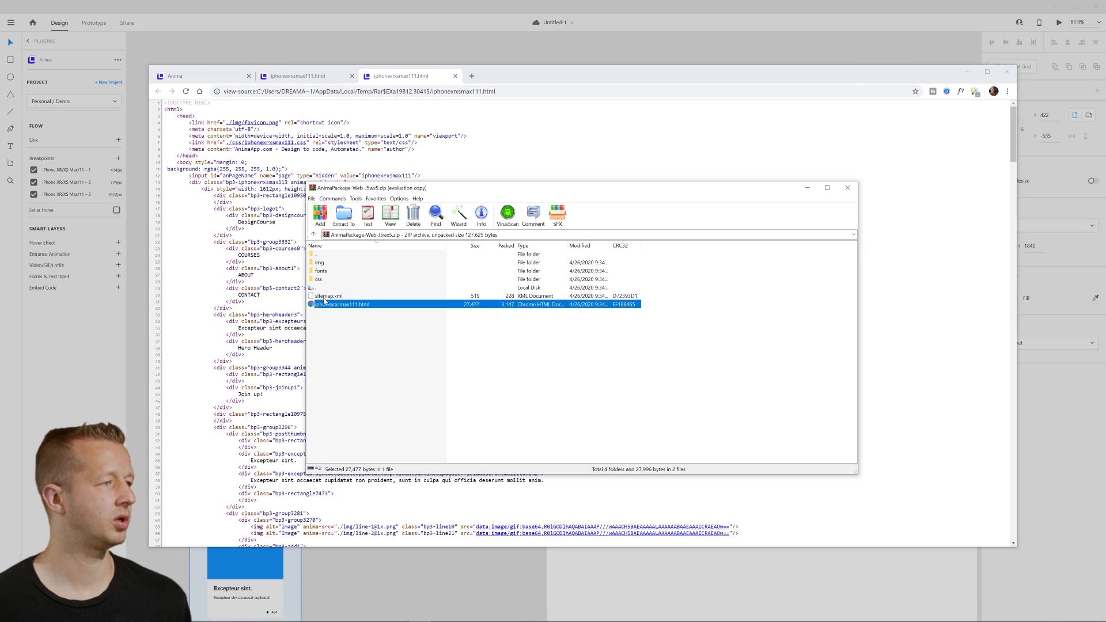
pyautogui.click(298, 76)
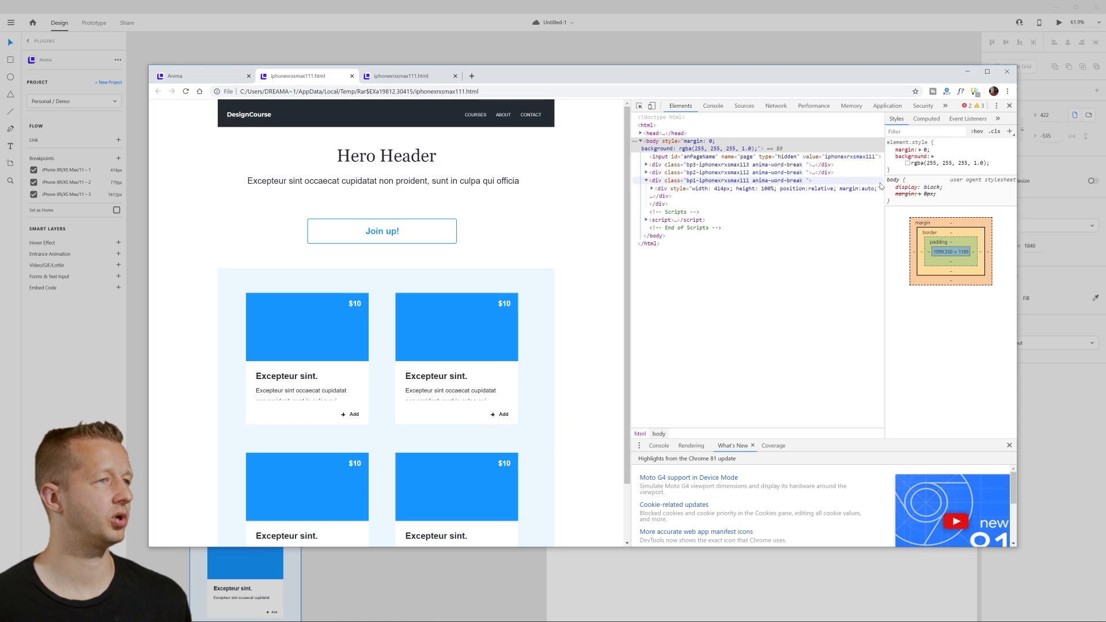
pyautogui.click(402, 75)
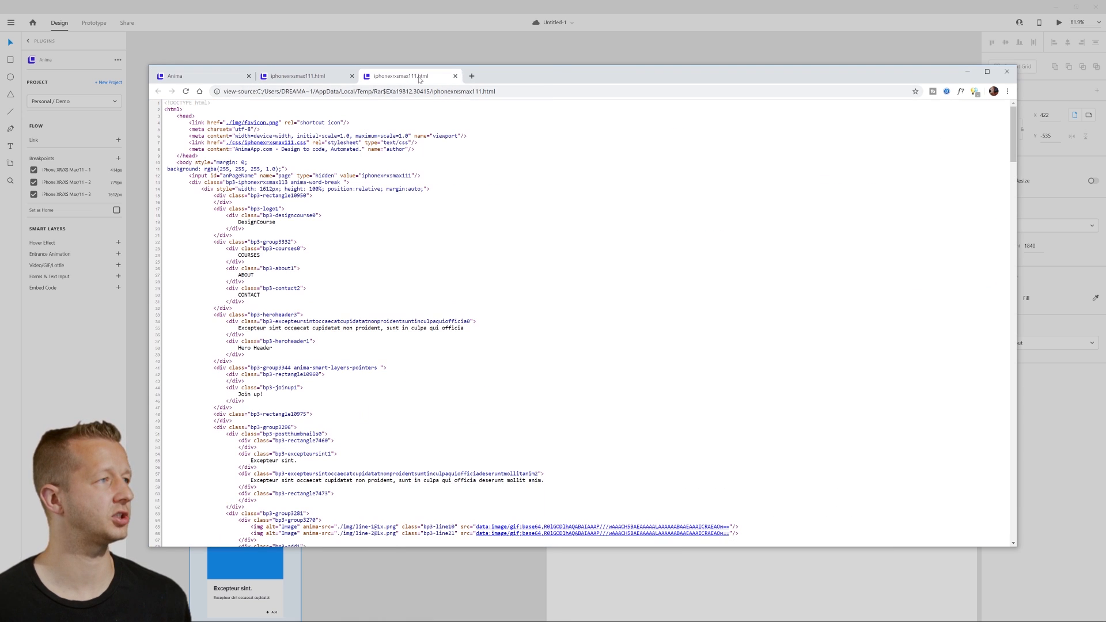
pyautogui.click(299, 79)
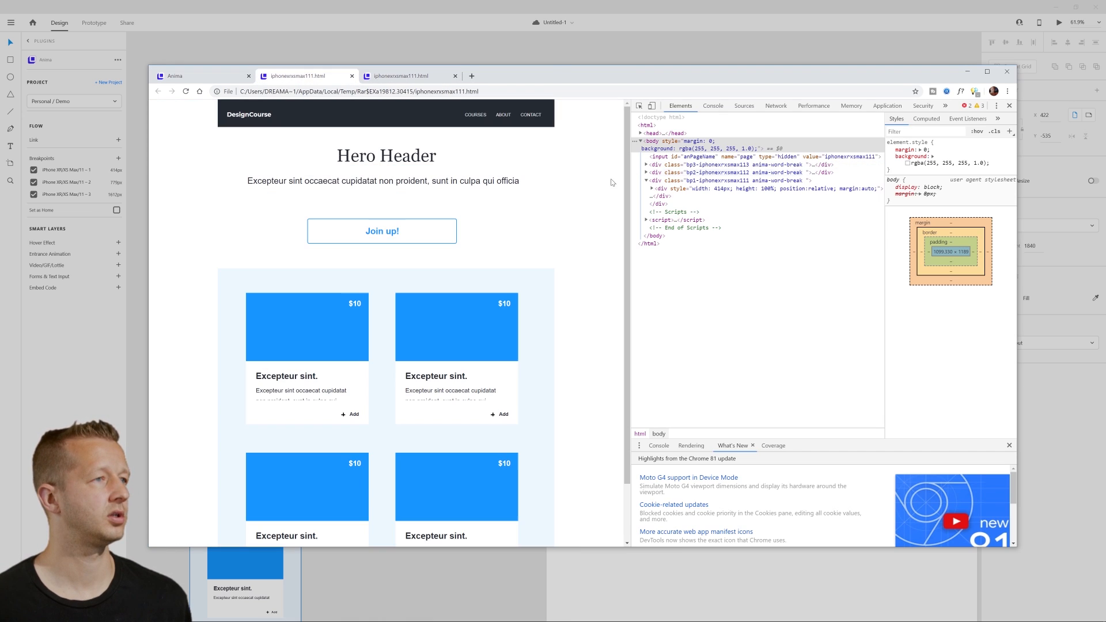
pyautogui.moveTo(631, 179); pyautogui.dragTo(908, 193)
pyautogui.click(403, 76)
pyautogui.scroll(-1, 471, 245)
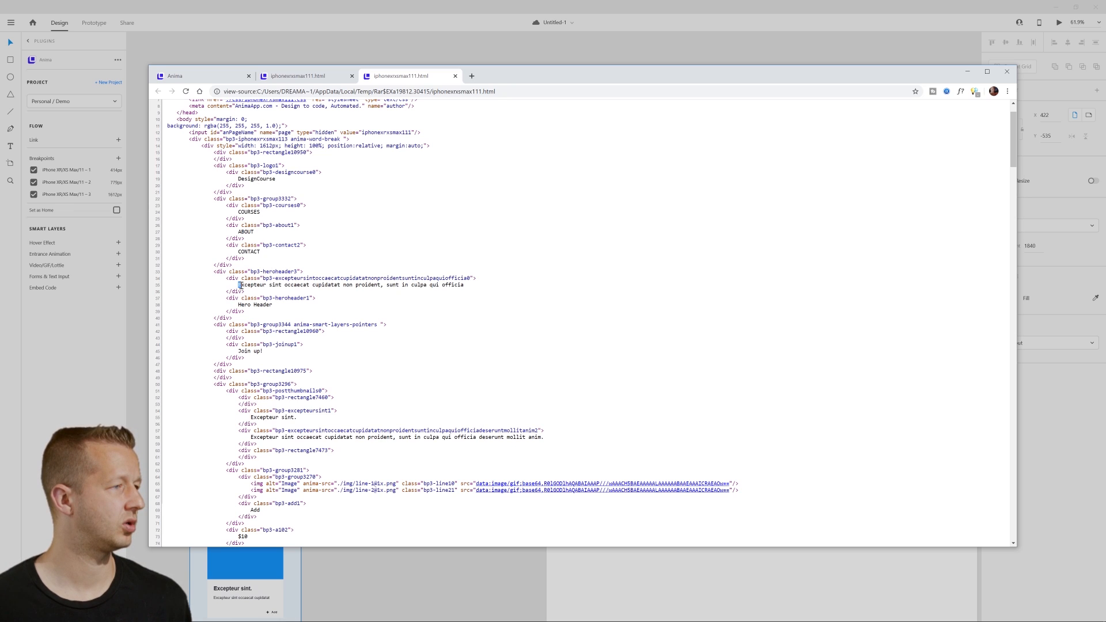
# - Search the page source for the hero text "Excepteur sint occaecat cupidatat non proident, sunt in culpa qui officia"
pyautogui.moveTo(239, 285); pyautogui.dragTo(465, 287)
pyautogui.hotkey('ctrl', 'f')
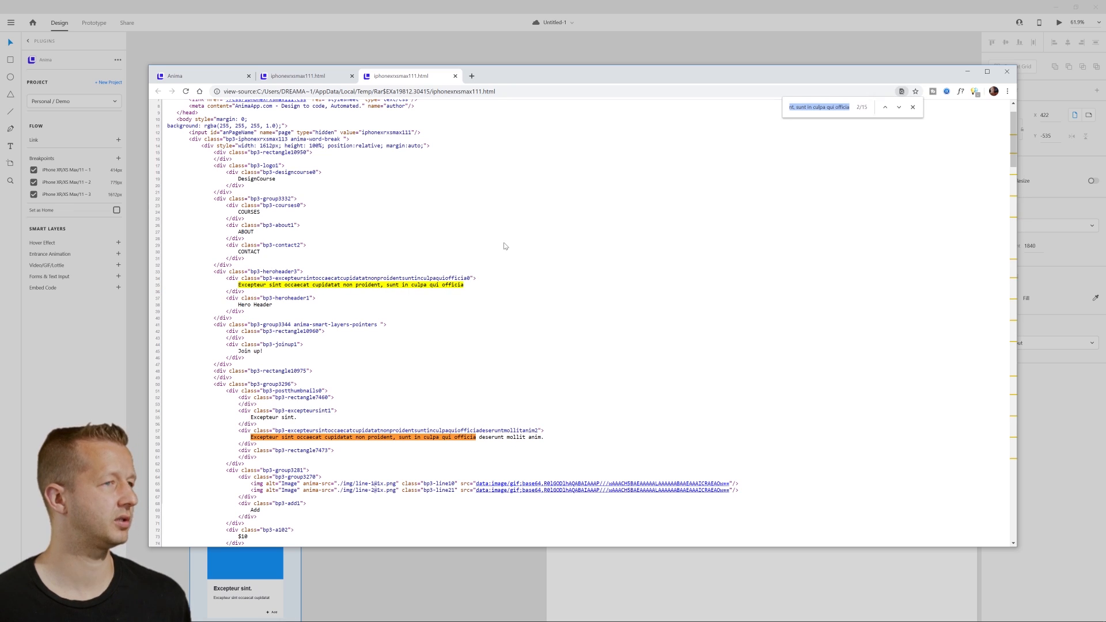
pyautogui.press('Return')
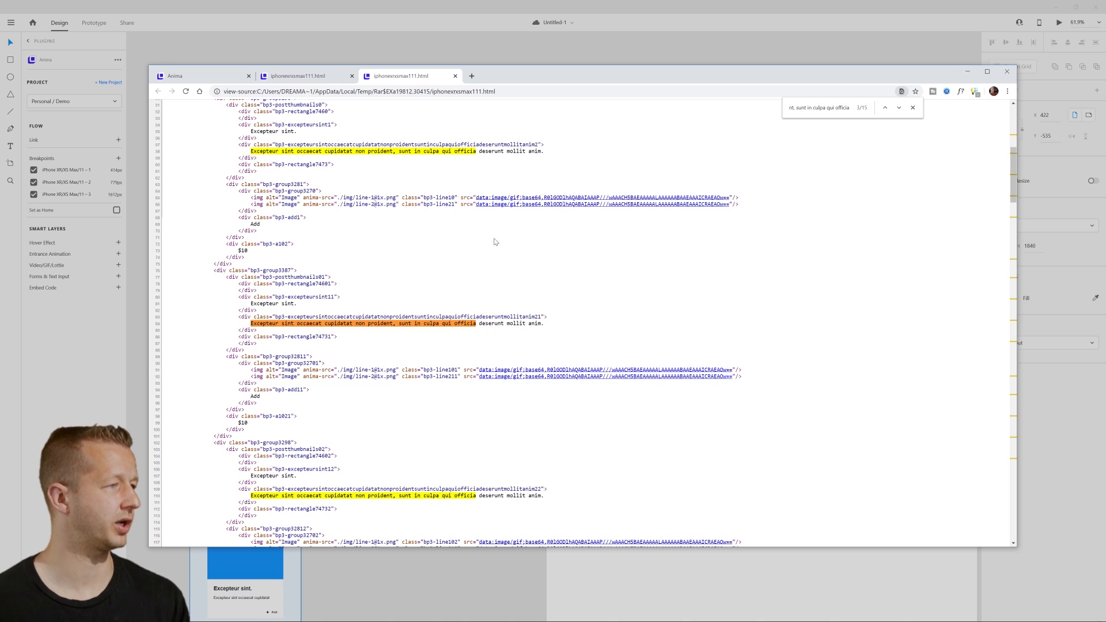
pyautogui.scroll(6, 496, 242)
# - Copy the first card's title "Excepteur sint." from the rendered page and search for it in the page source
pyautogui.hotkey('ctrl', 'shift', 'Tab')
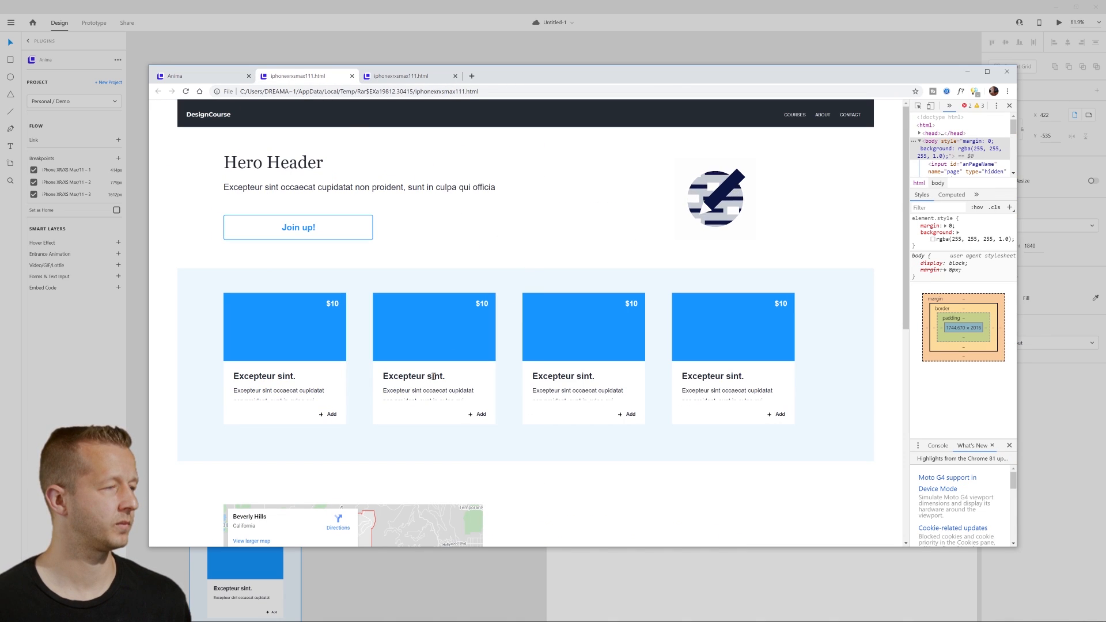
pyautogui.moveTo(296, 376); pyautogui.dragTo(232, 376)
pyautogui.hotkey('ctrl', 'c')
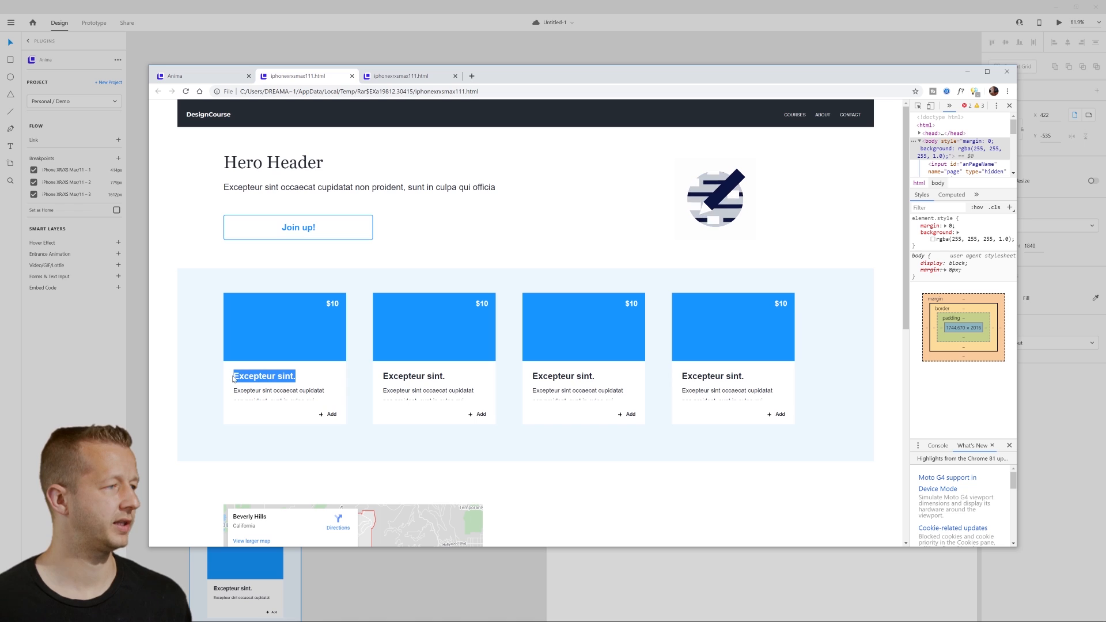
pyautogui.click(269, 376)
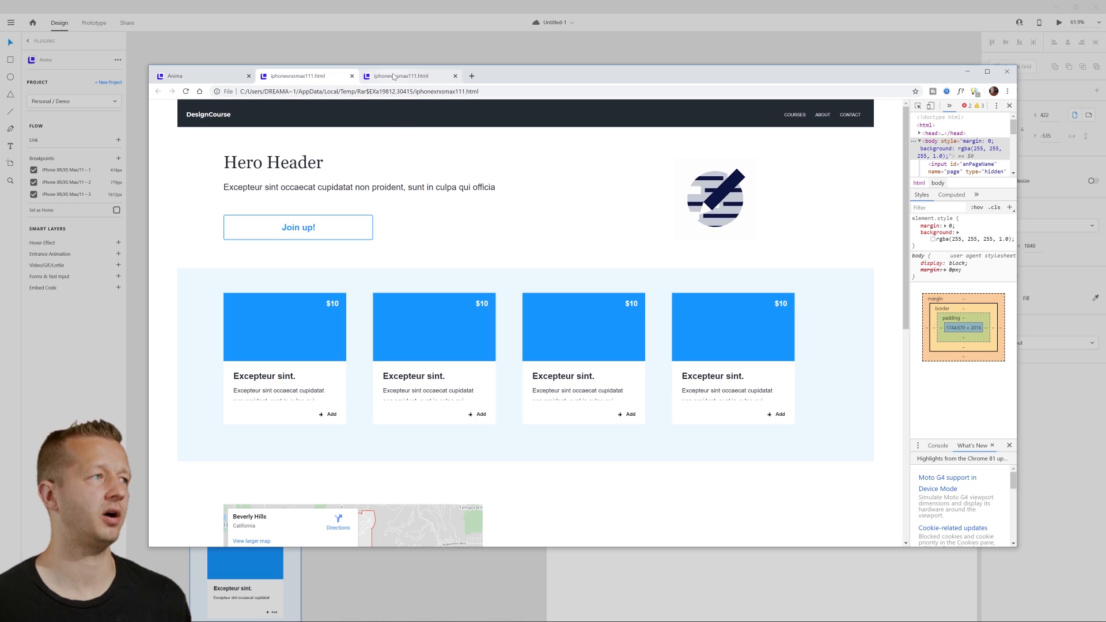
pyautogui.scroll(-3, 654, 344)
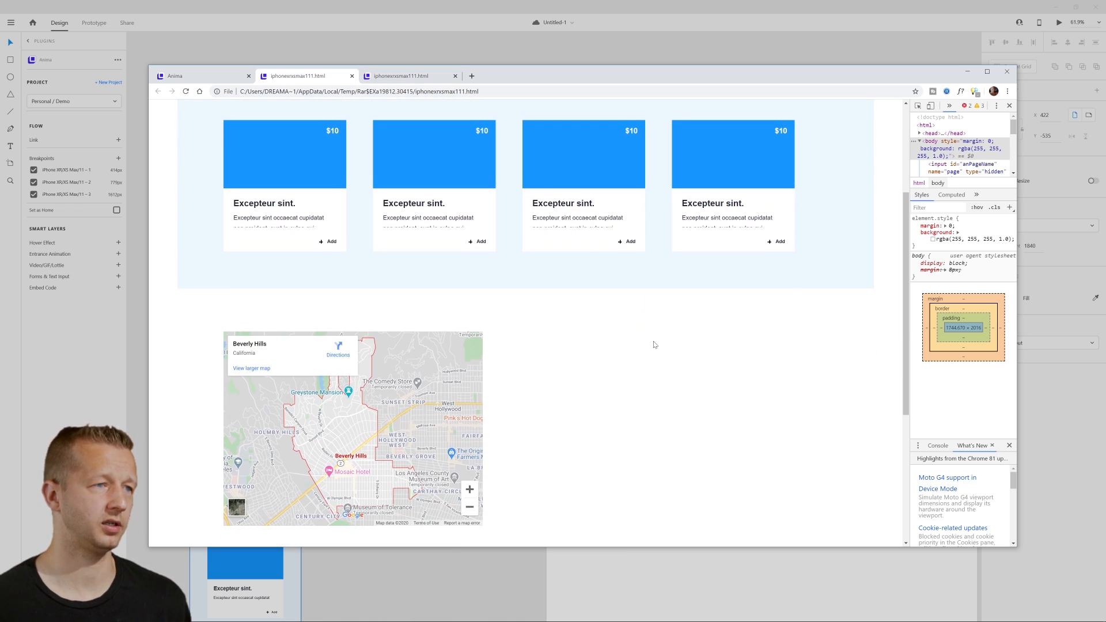
pyautogui.click(440, 73)
pyautogui.hotkey('ctrl', 'v')
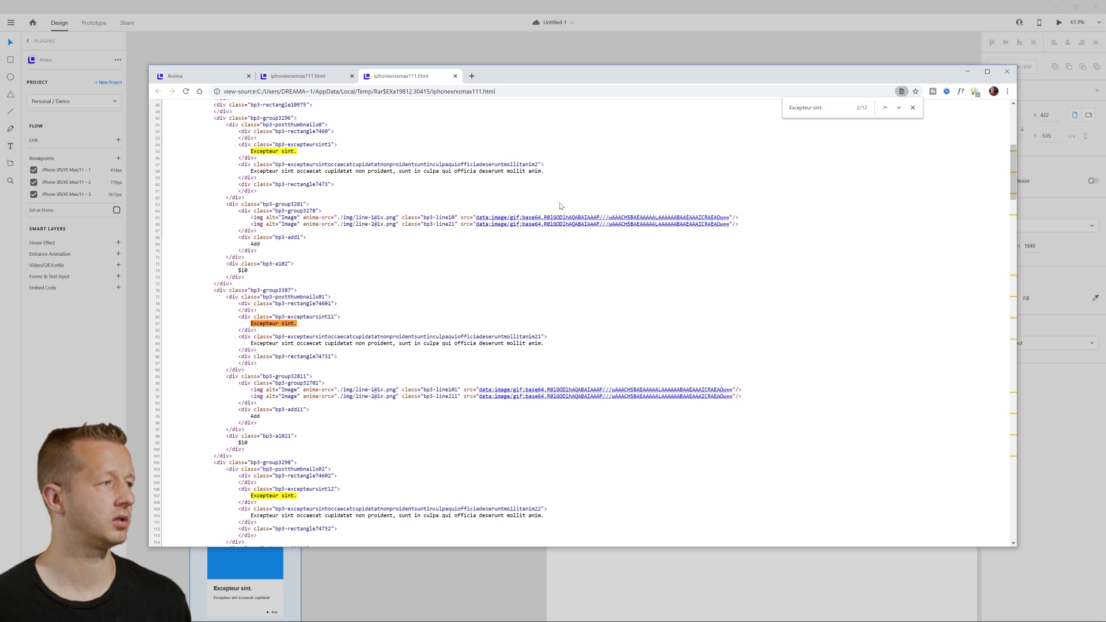
pyautogui.scroll(1, 344, 203)
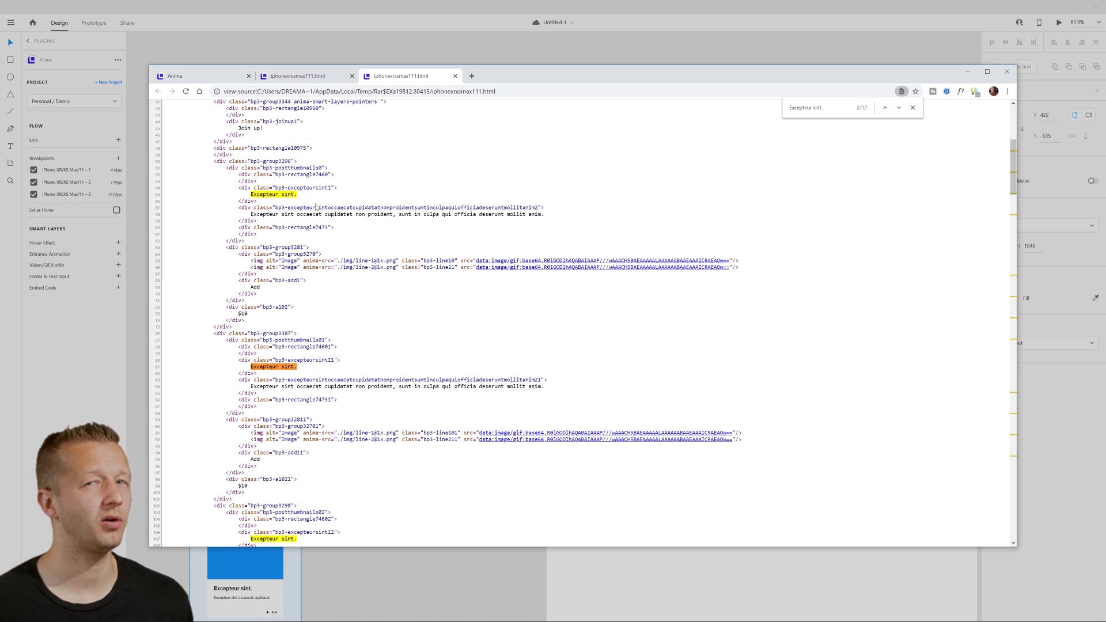
# - Return to the rendered page's hero and cards and widen the developer tools pane slightly
pyautogui.click(283, 78)
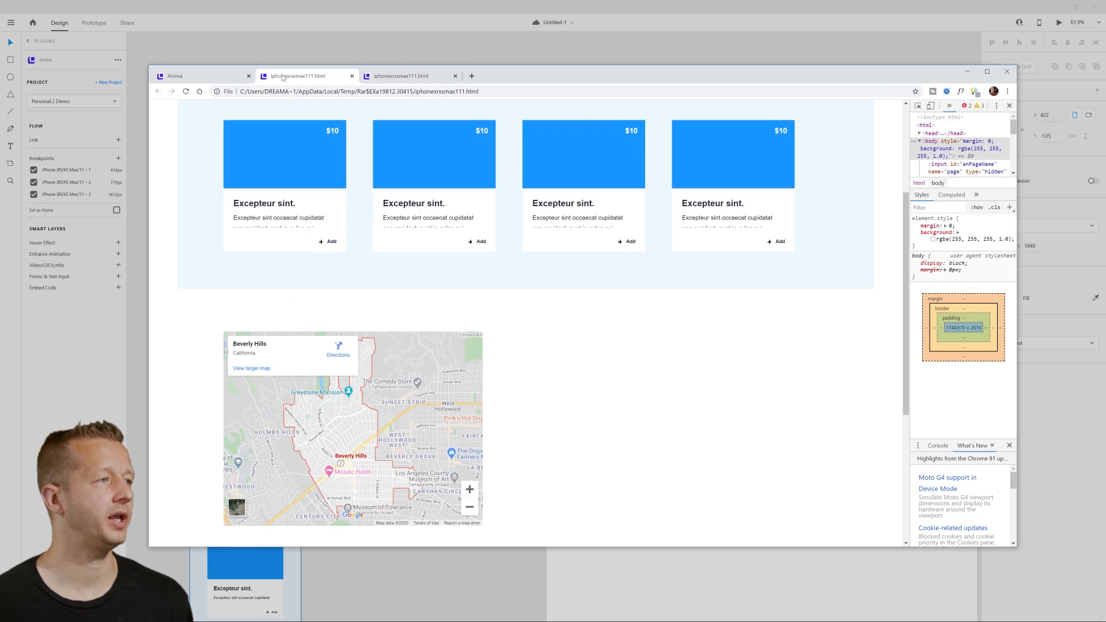
pyautogui.scroll(3, 613, 345)
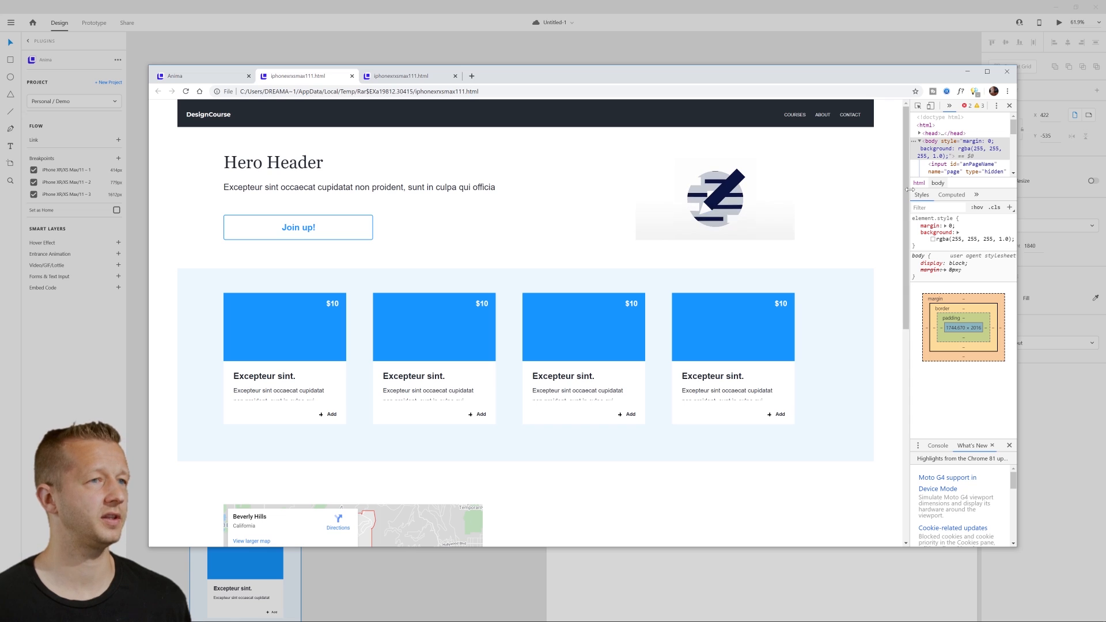
pyautogui.moveTo(909, 195); pyautogui.dragTo(907, 242)
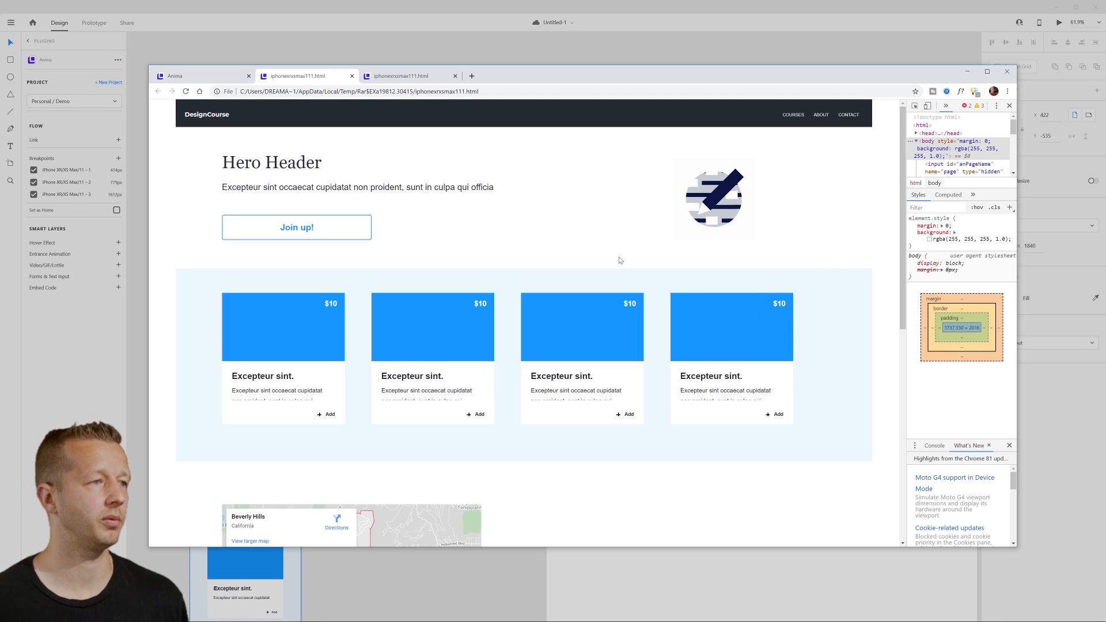
# - Examine the page source from the bp3, bp2 and bp1 markup down to the closing scripts, and return to its start
pyautogui.click(402, 78)
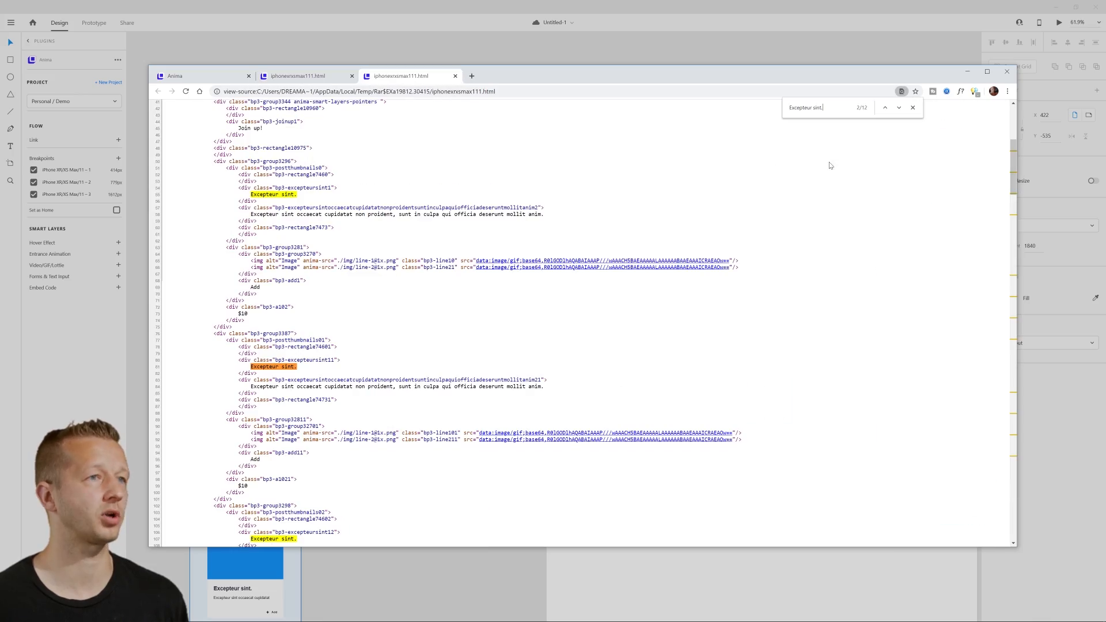
pyautogui.scroll(-12, 824, 315)
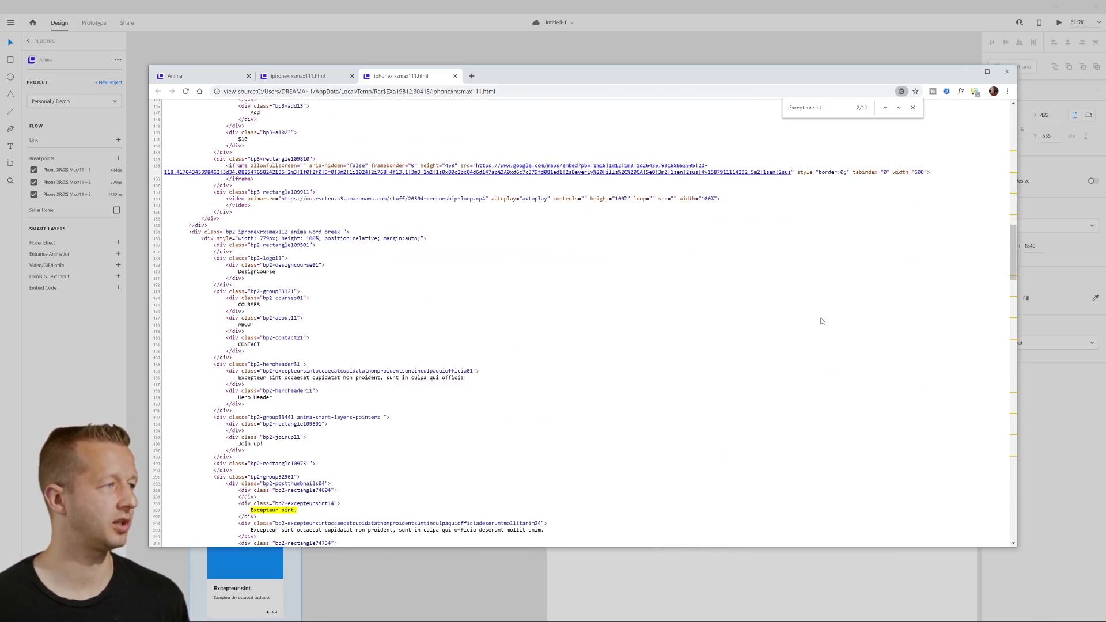
pyautogui.scroll(-10, 448, 257)
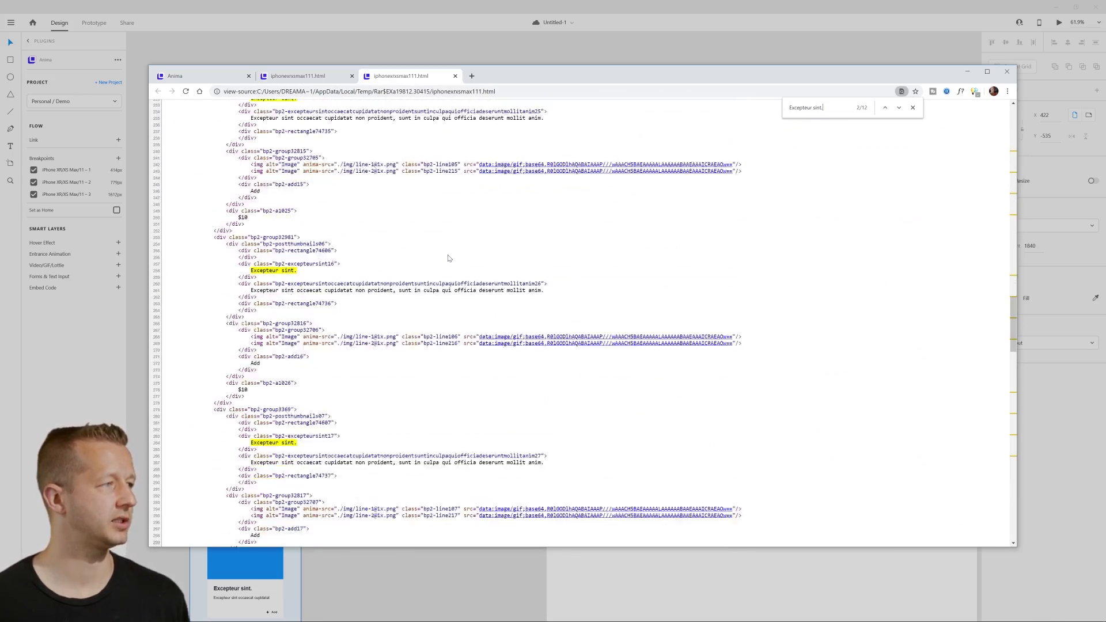
pyautogui.scroll(-13, 448, 257)
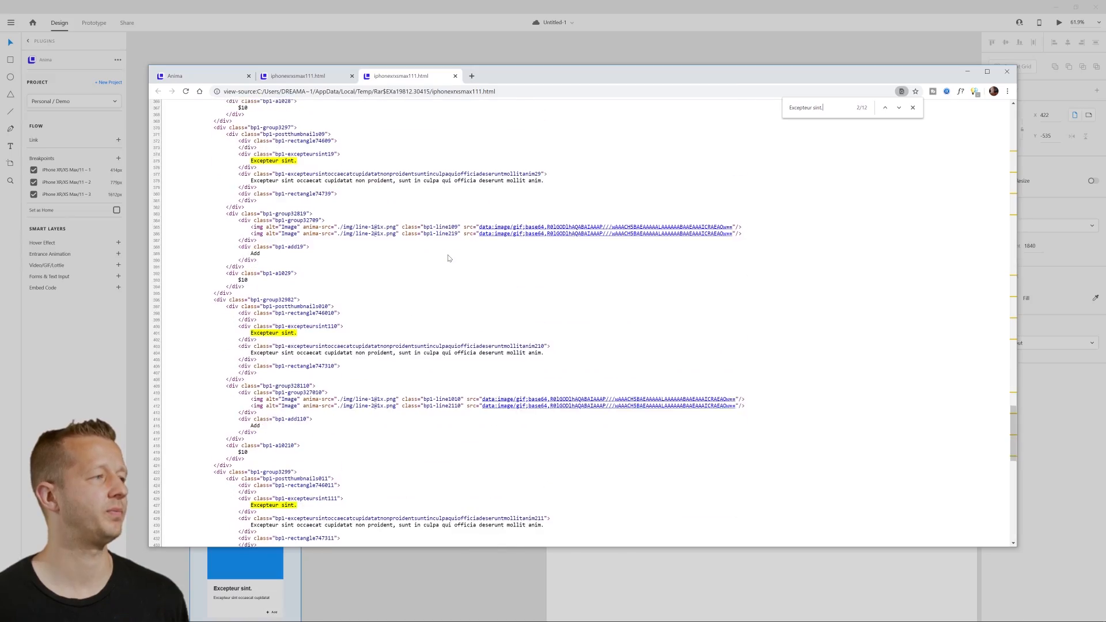
pyautogui.scroll(-6, 448, 257)
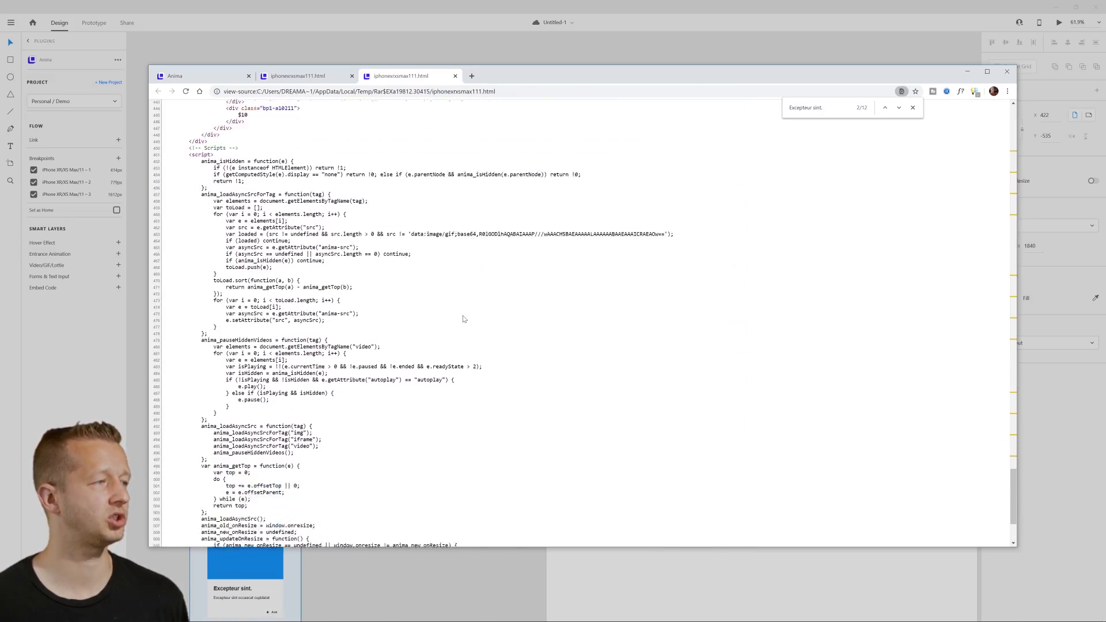
pyautogui.scroll(-2, 540, 300)
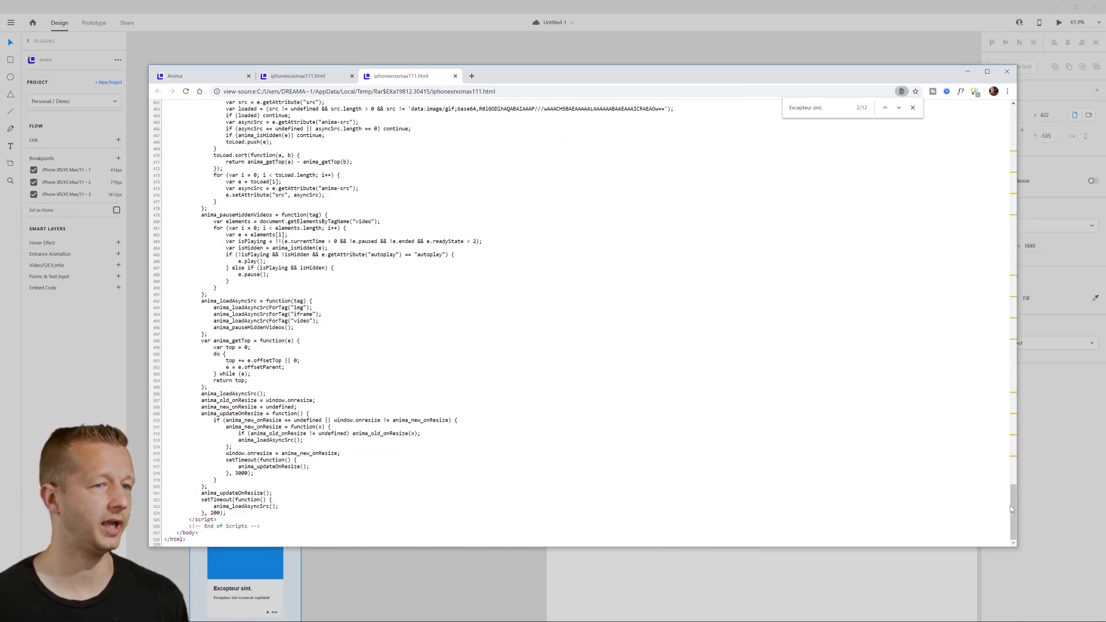
pyautogui.moveTo(1011, 508); pyautogui.dragTo(1002, 112)
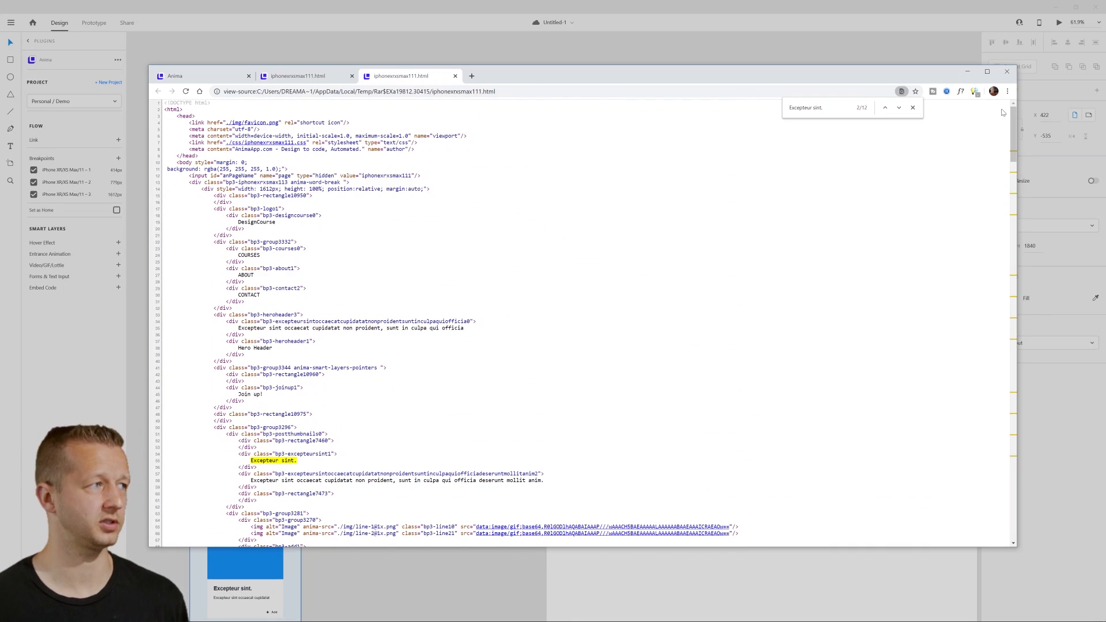
# - Widen the developer tools until the rendered page switches to its two-column layout, and inspect the header's background rectangle
pyautogui.click(300, 75)
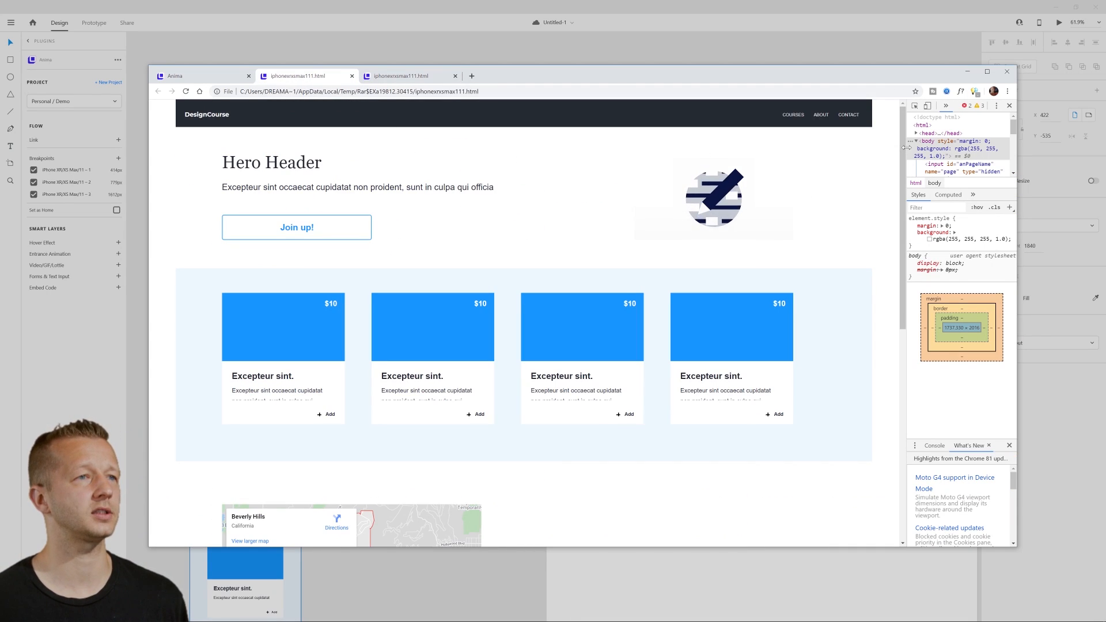
pyautogui.moveTo(904, 161); pyautogui.dragTo(597, 153)
pyautogui.click(605, 106)
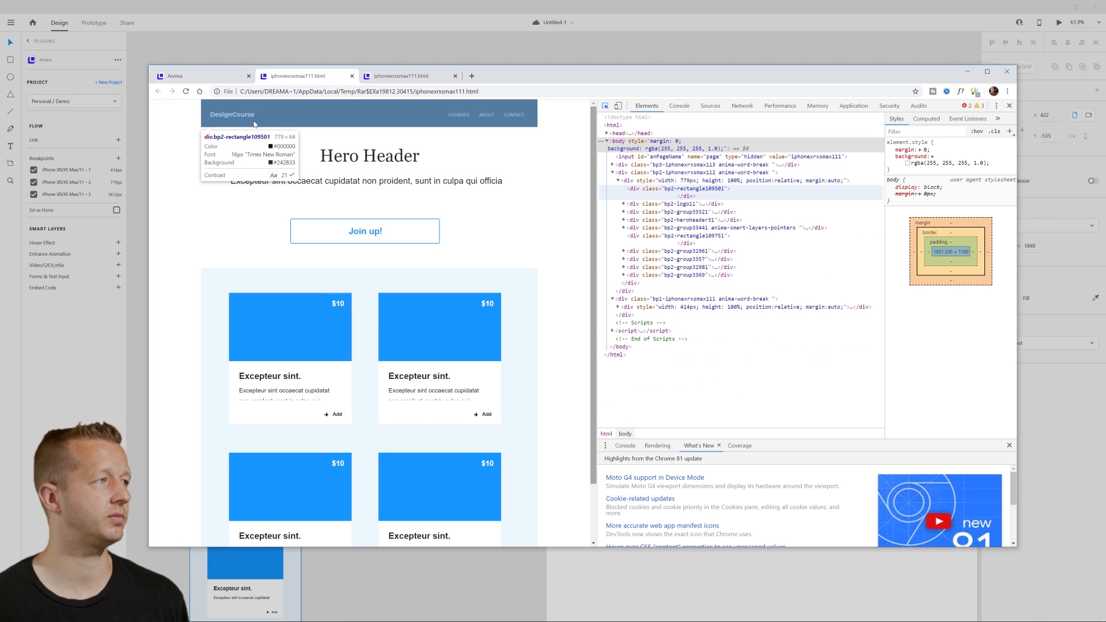
pyautogui.click(259, 127)
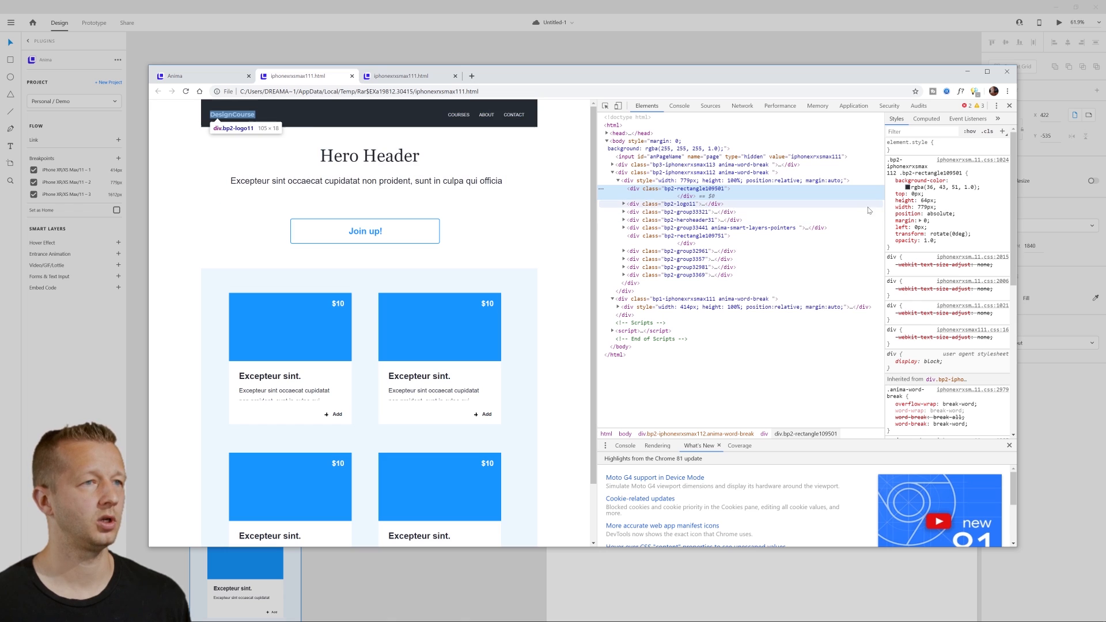
# - Widen the Styles pane, enlarge the developer tools text and examine the header rectangle's CSS positioning rules
pyautogui.moveTo(884, 206); pyautogui.dragTo(794, 206)
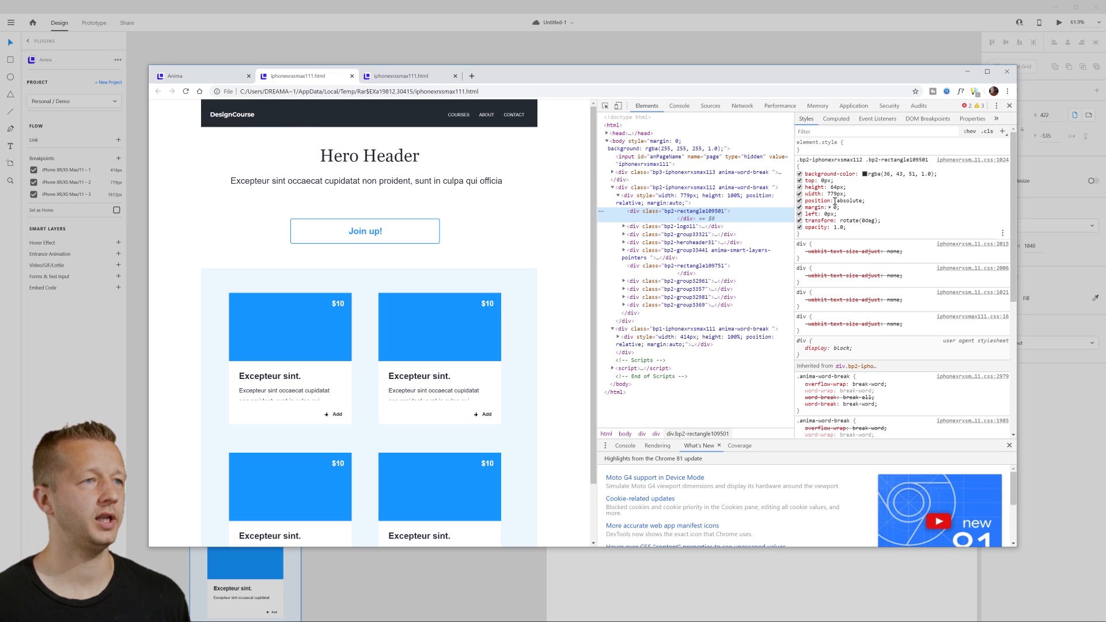
pyautogui.scroll(4, 898, 215)
pyautogui.scroll(1, 593, 253)
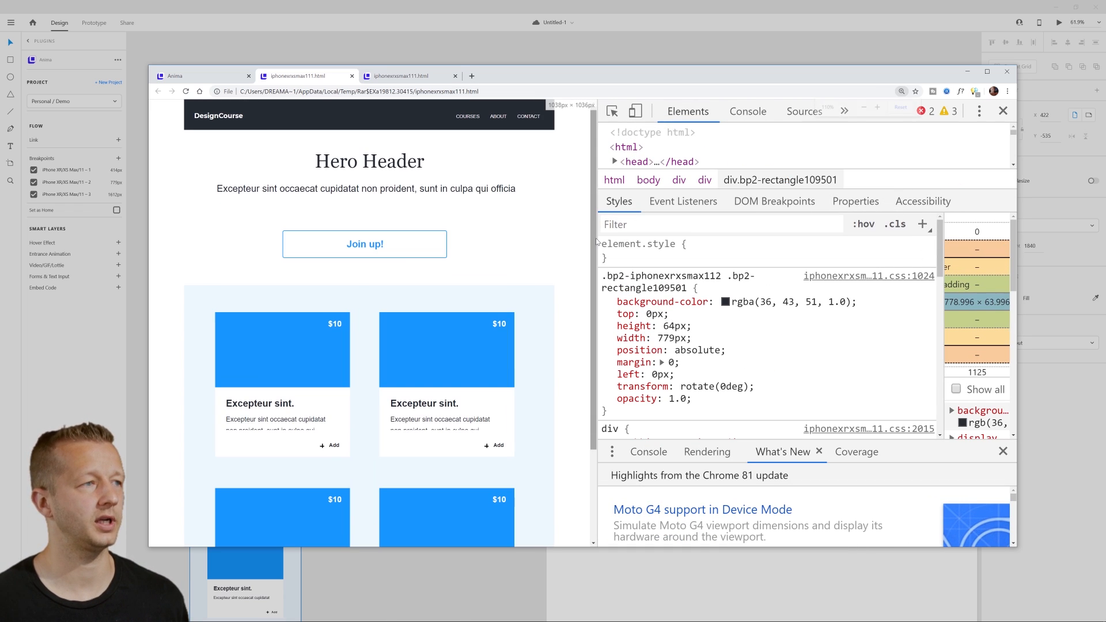
pyautogui.scroll(1, 672, 287)
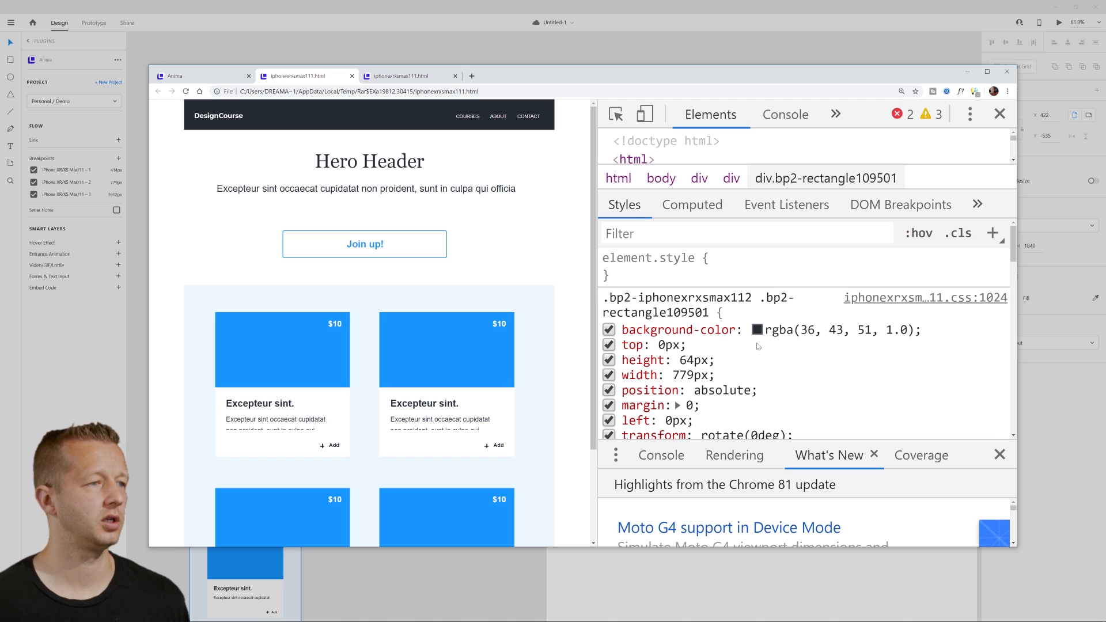
pyautogui.scroll(1, 756, 345)
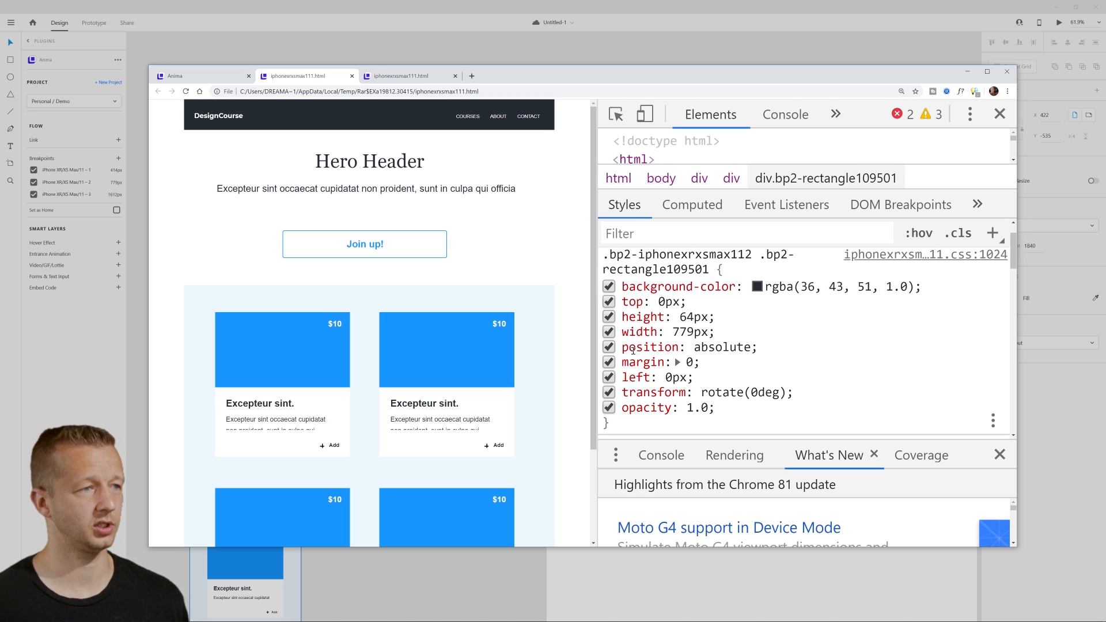
# - Inspect the COURSES link, the CONTACT link and the Hero Header heading to examine their CSS positioning
pyautogui.click(616, 114)
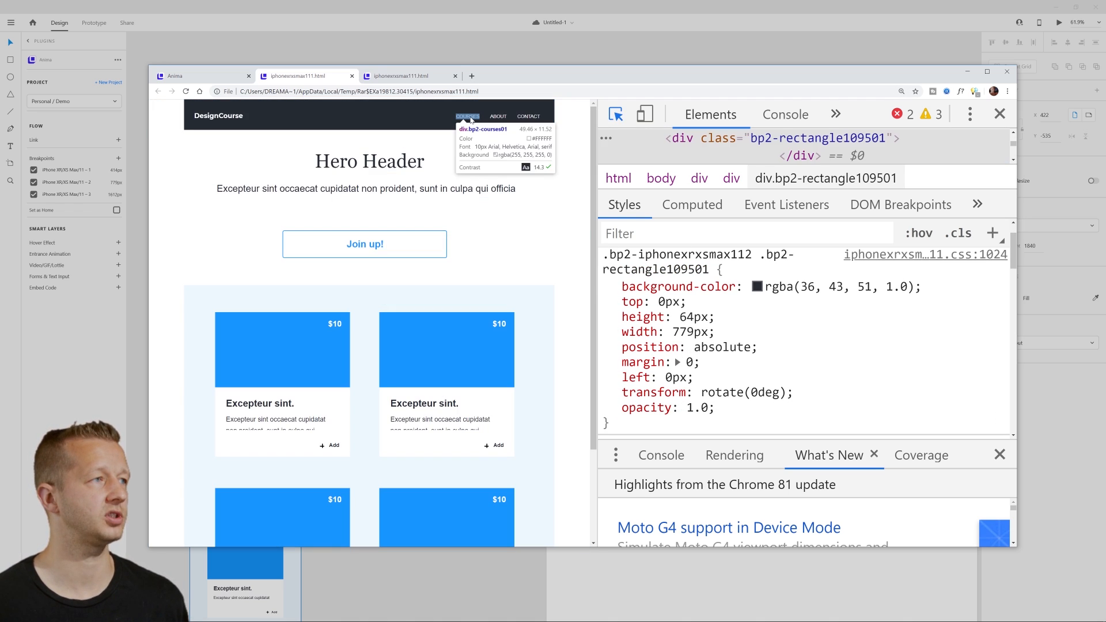
pyautogui.click(468, 117)
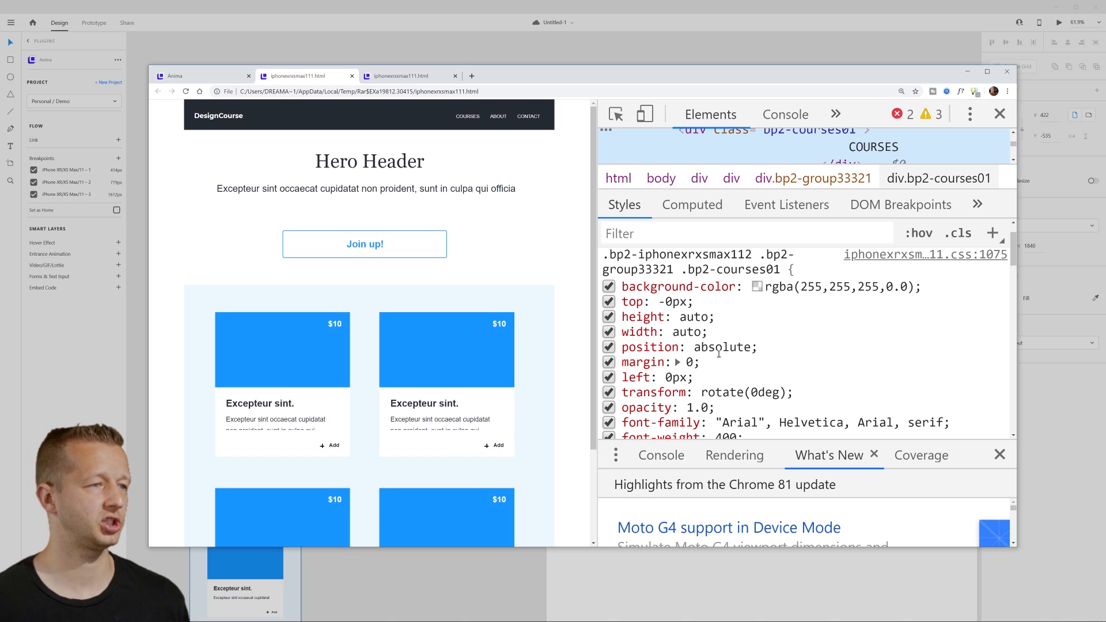
pyautogui.click(616, 114)
pyautogui.click(528, 117)
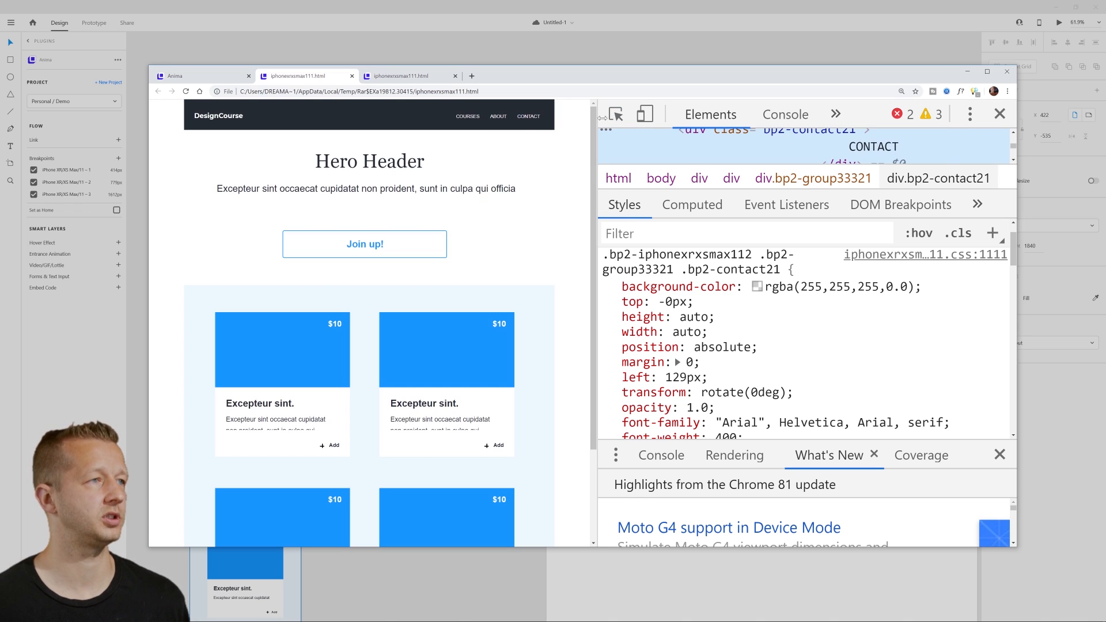
pyautogui.click(616, 114)
pyautogui.click(393, 160)
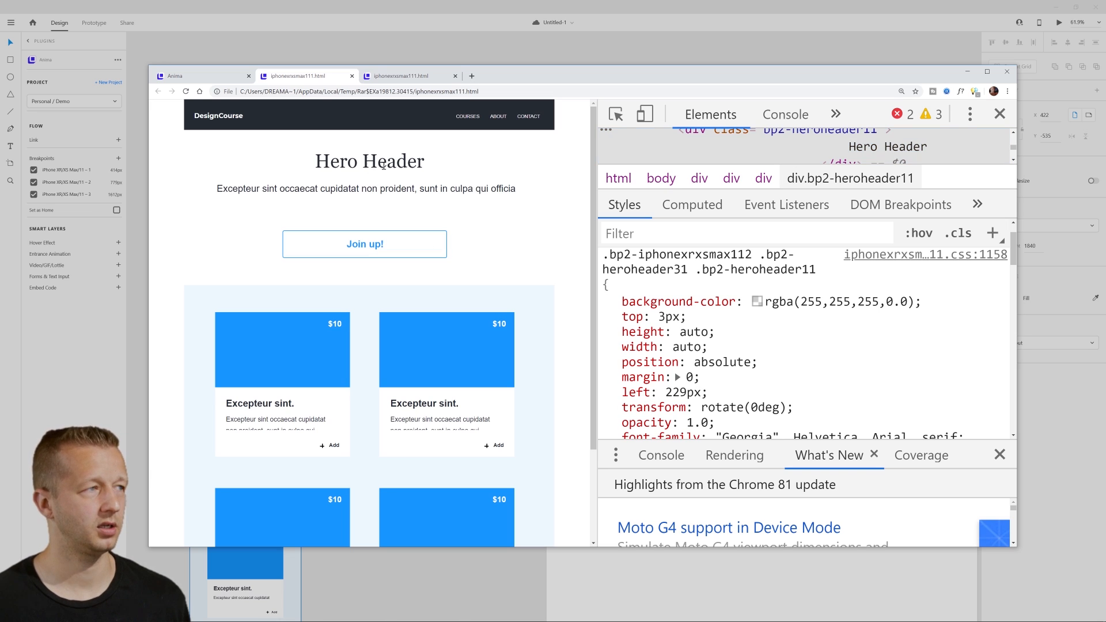
# - Look over the page's two-column card layout and close the developer tools
pyautogui.scroll(-2, 594, 161)
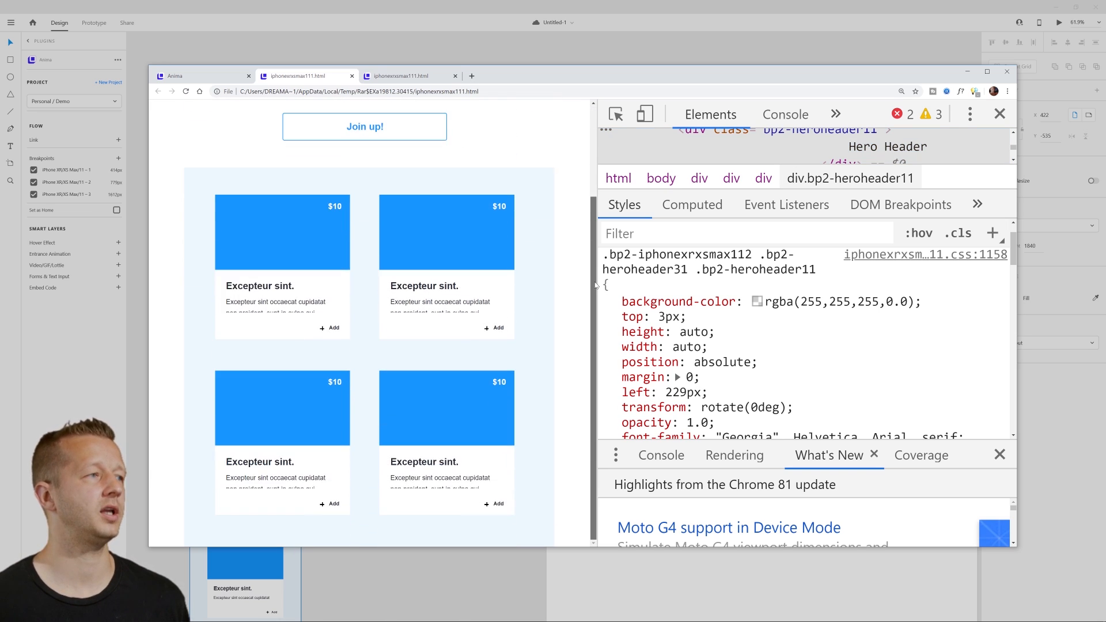
pyautogui.scroll(2, 593, 161)
pyautogui.click(1000, 116)
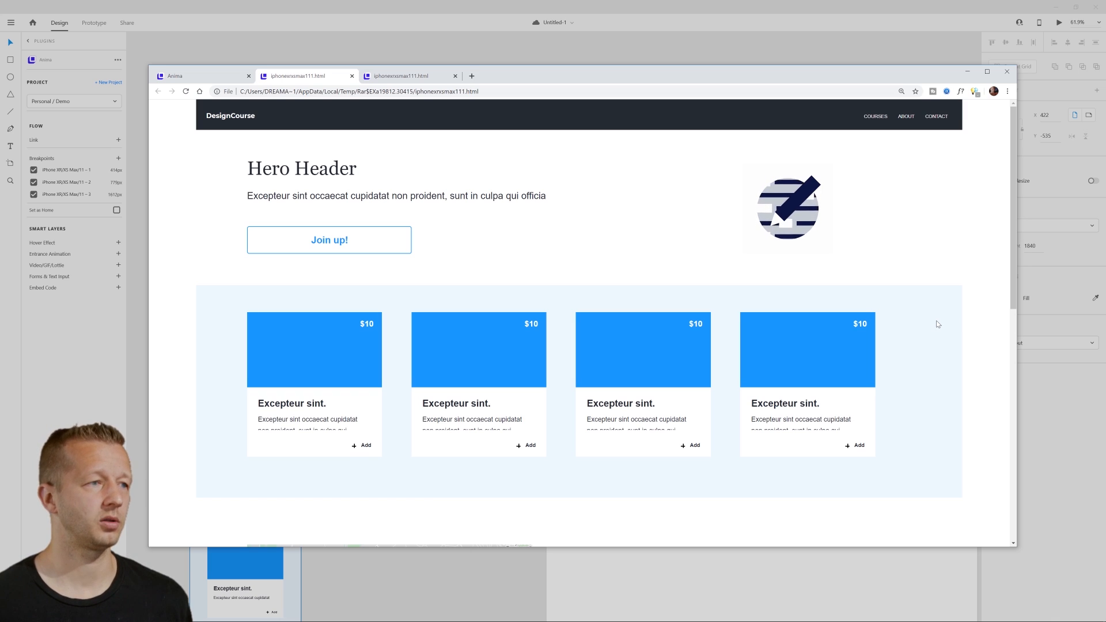
# - Review the desktop layout from the header to the map and widen the browser window slightly
pyautogui.scroll(-7, 936, 320)
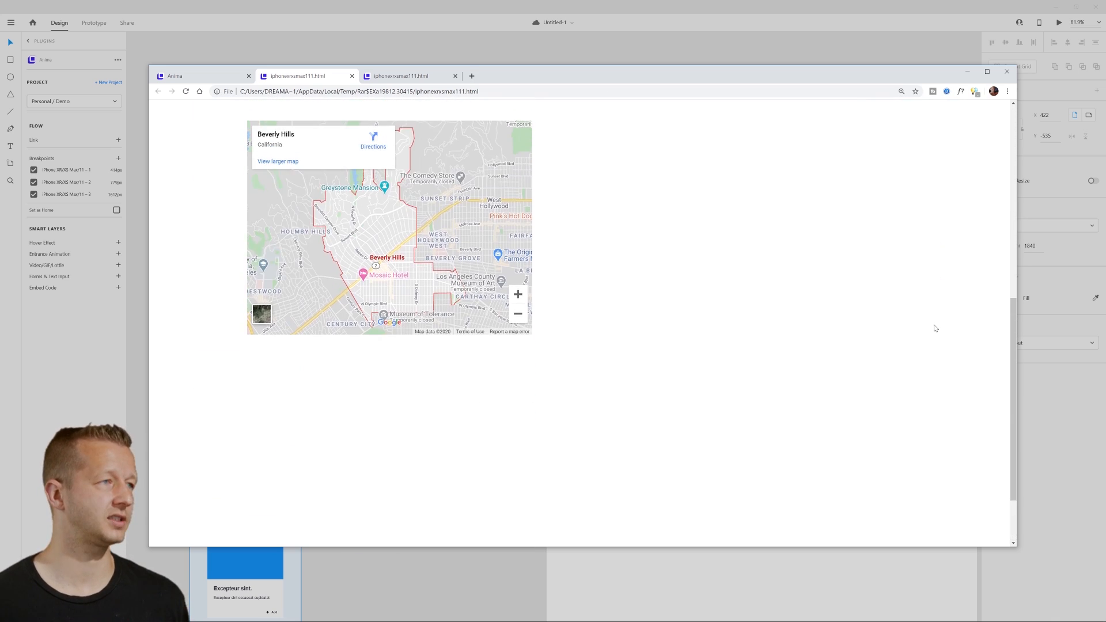
pyautogui.scroll(7, 933, 329)
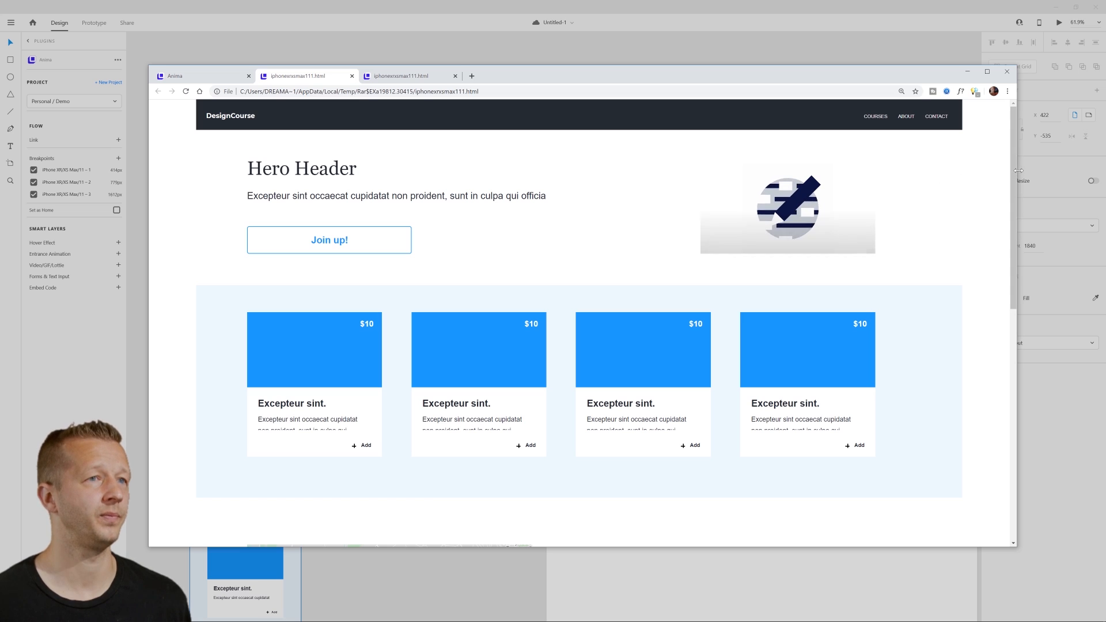
pyautogui.moveTo(1017, 184); pyautogui.dragTo(1035, 169)
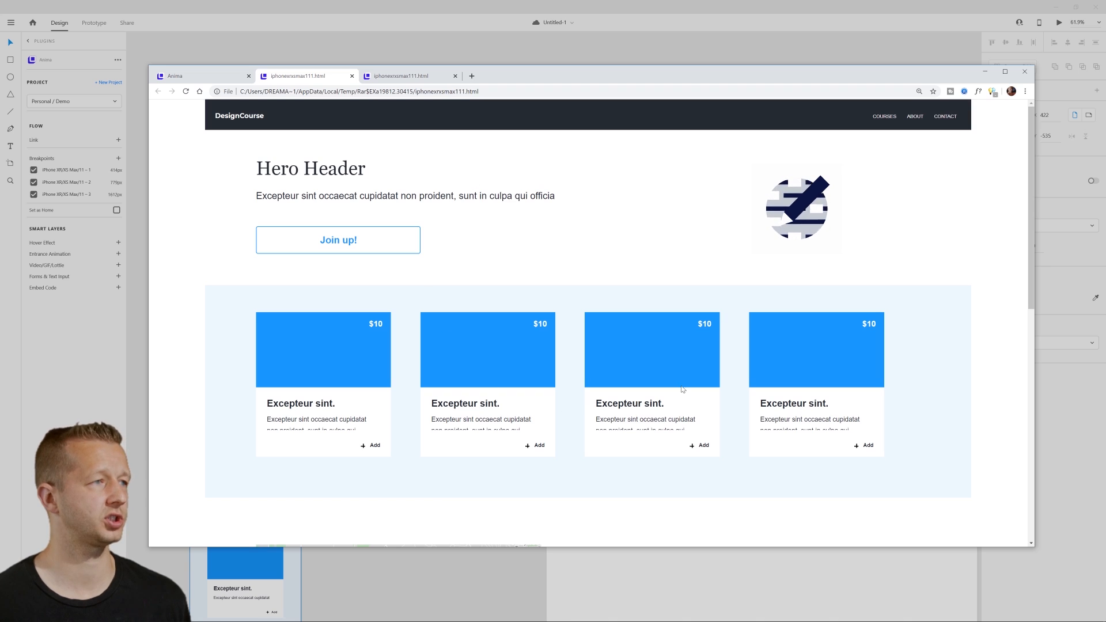
pyautogui.scroll(-5, 674, 387)
pyautogui.scroll(5, 561, 383)
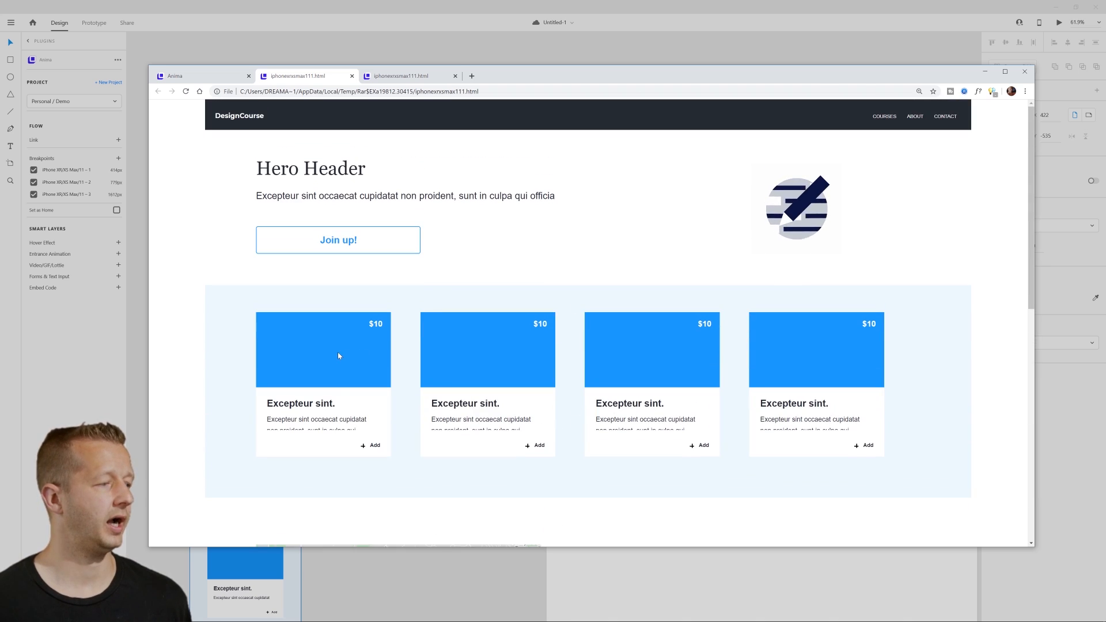
# - Switch to the exported ZIP archive, open iphonexrxsmax111.css from its css folder in Visual Studio Code and close the release notes
pyautogui.moveTo(280, 617)
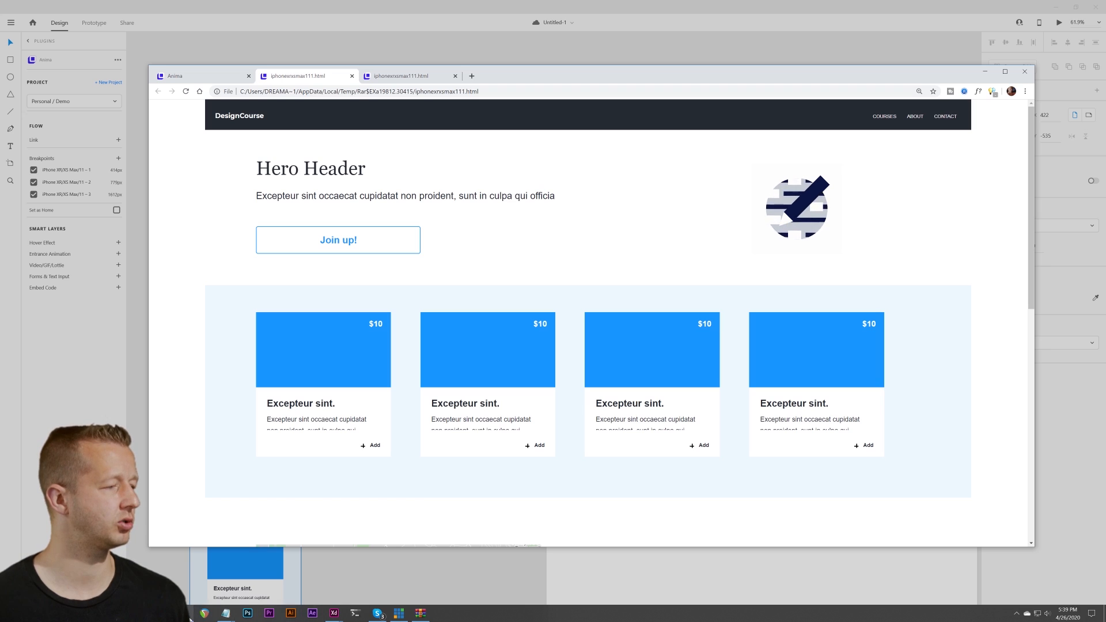
pyautogui.click(420, 614)
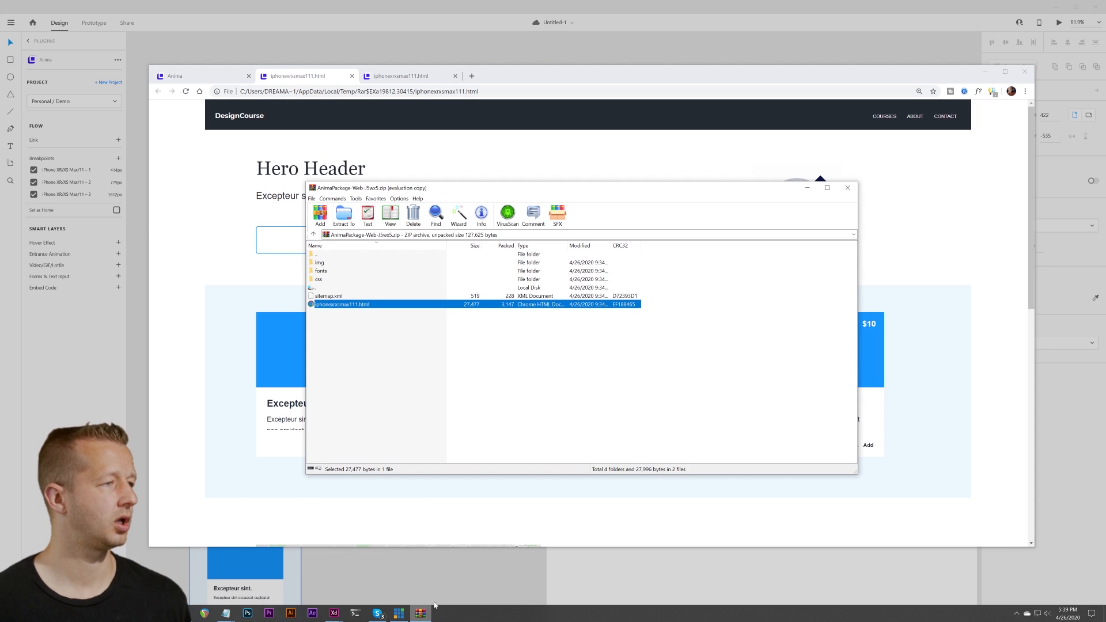
pyautogui.doubleClick(325, 281)
pyautogui.click(470, 266)
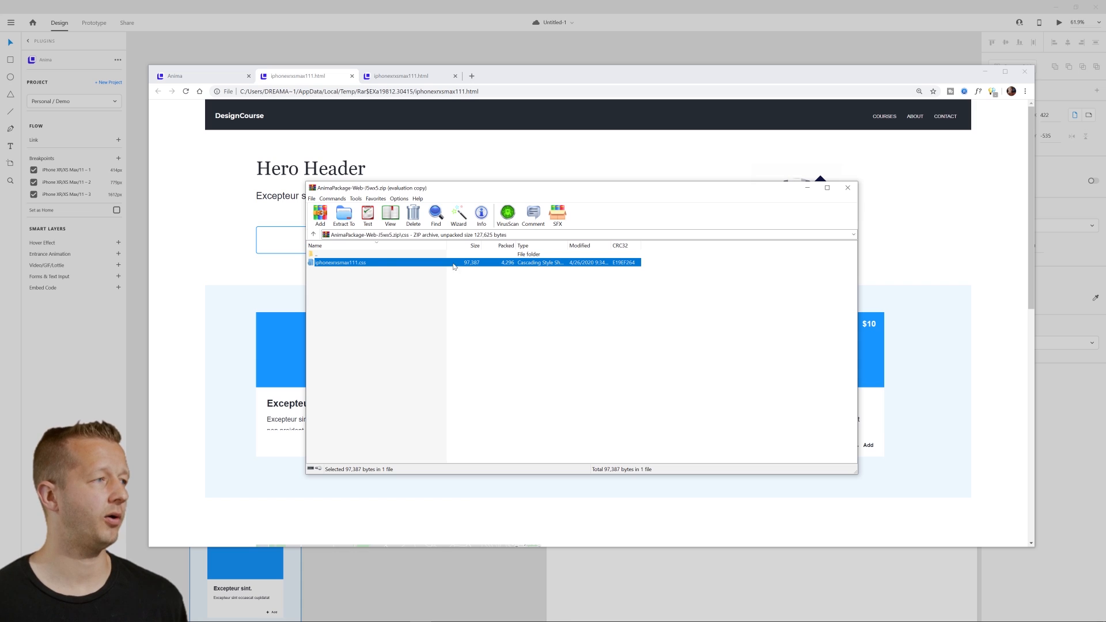
pyautogui.click(361, 262)
pyautogui.click(401, 262)
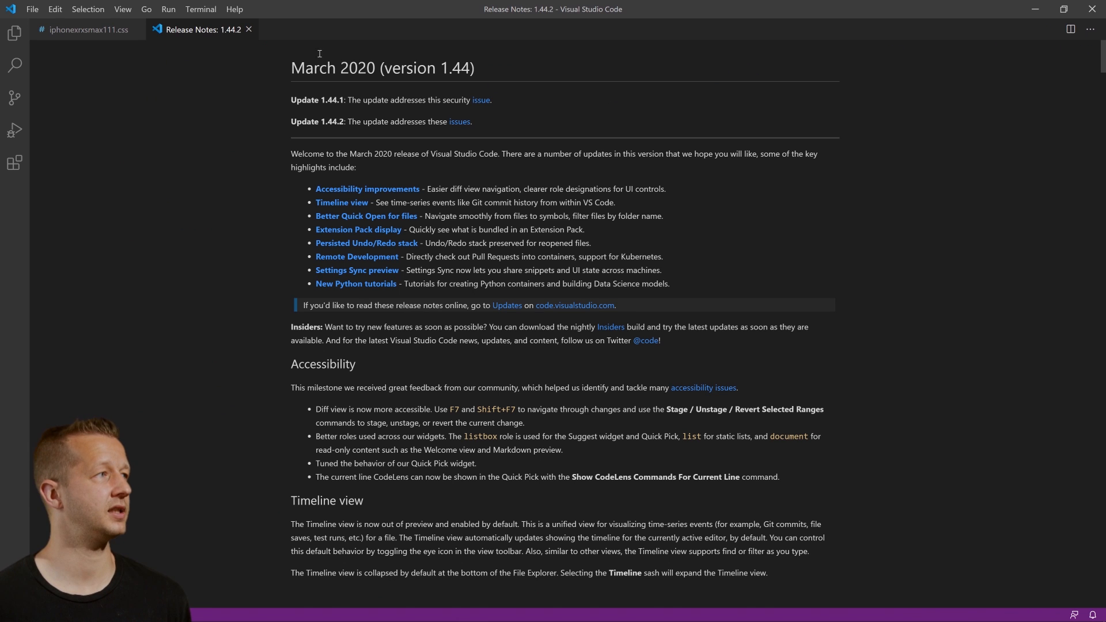
pyautogui.click(249, 29)
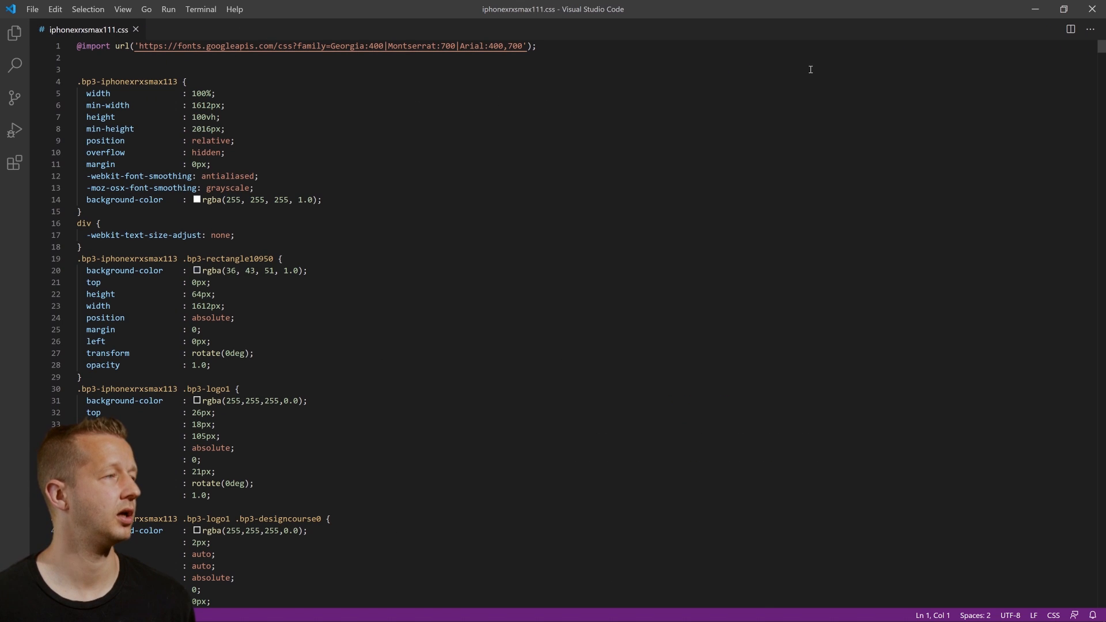
# - Skim down the stylesheet and search it for "absolute;"
pyautogui.moveTo(1101, 46); pyautogui.dragTo(1101, 335)
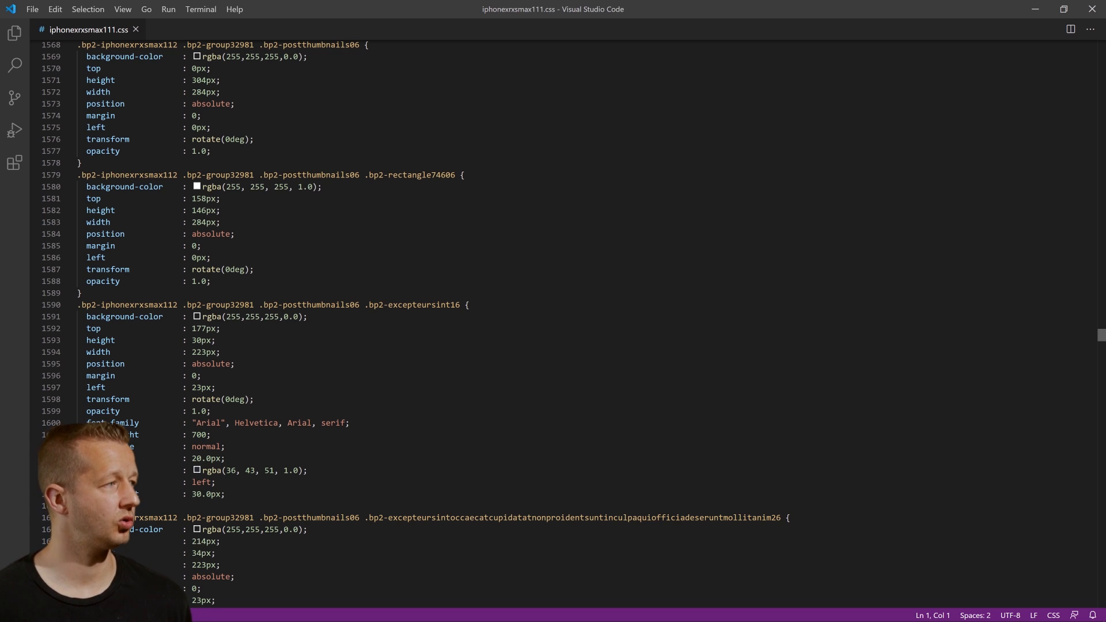
pyautogui.click(896, 230)
pyautogui.hotkey('ctrl', 'f')
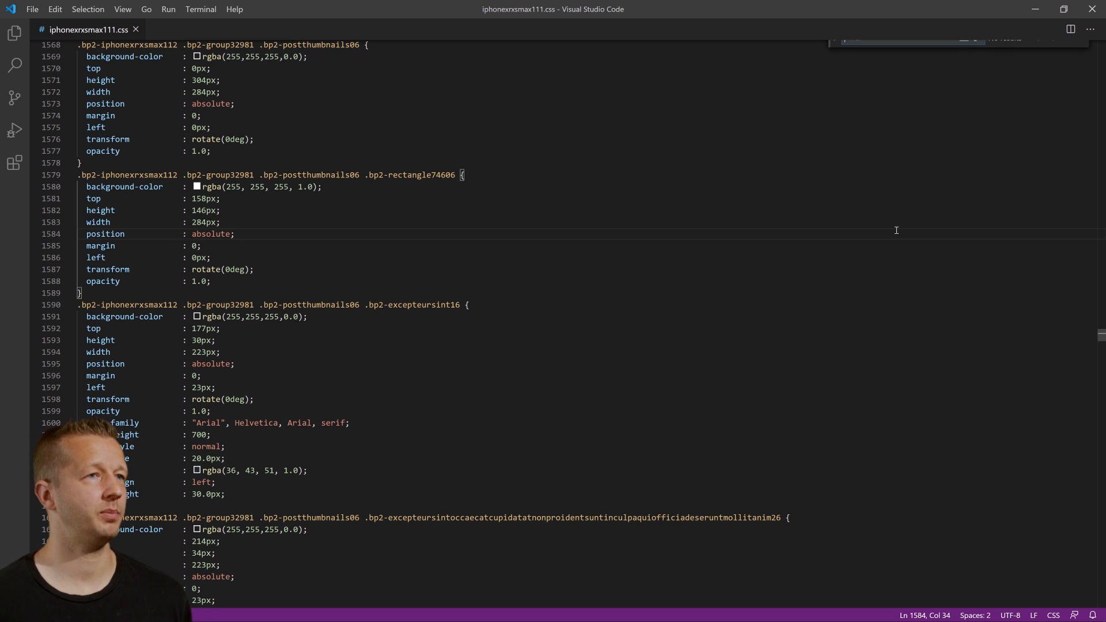
pyautogui.write('absolute;')
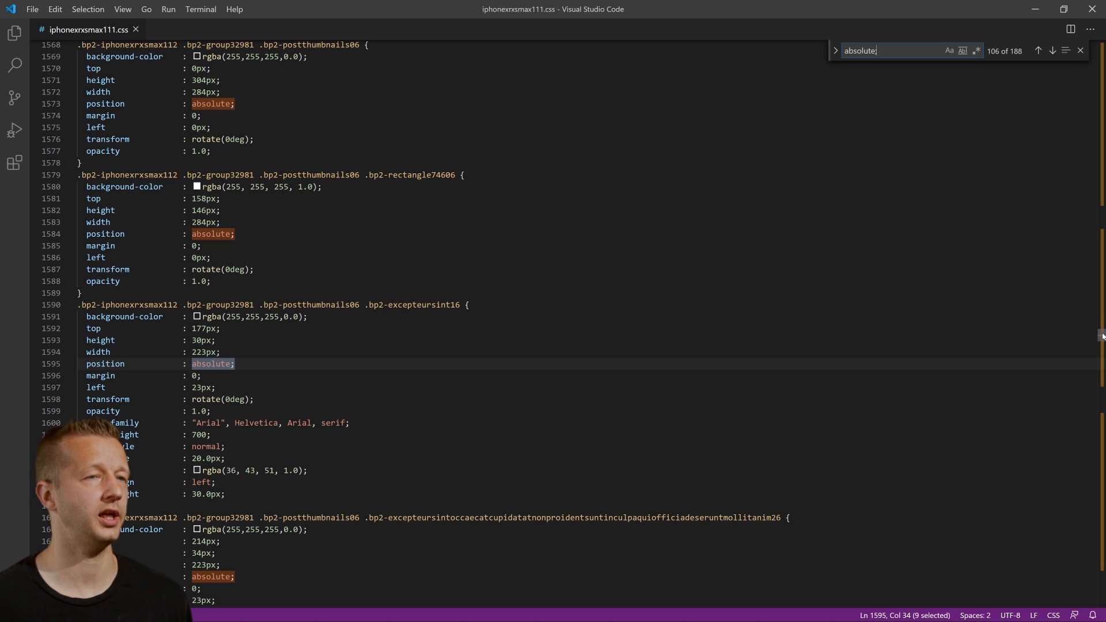
# - Return to the start of the stylesheet and compare the position declarations of the page container and the .bp3-rectangle10950 rule
pyautogui.moveTo(1103, 336); pyautogui.dragTo(1104, 44)
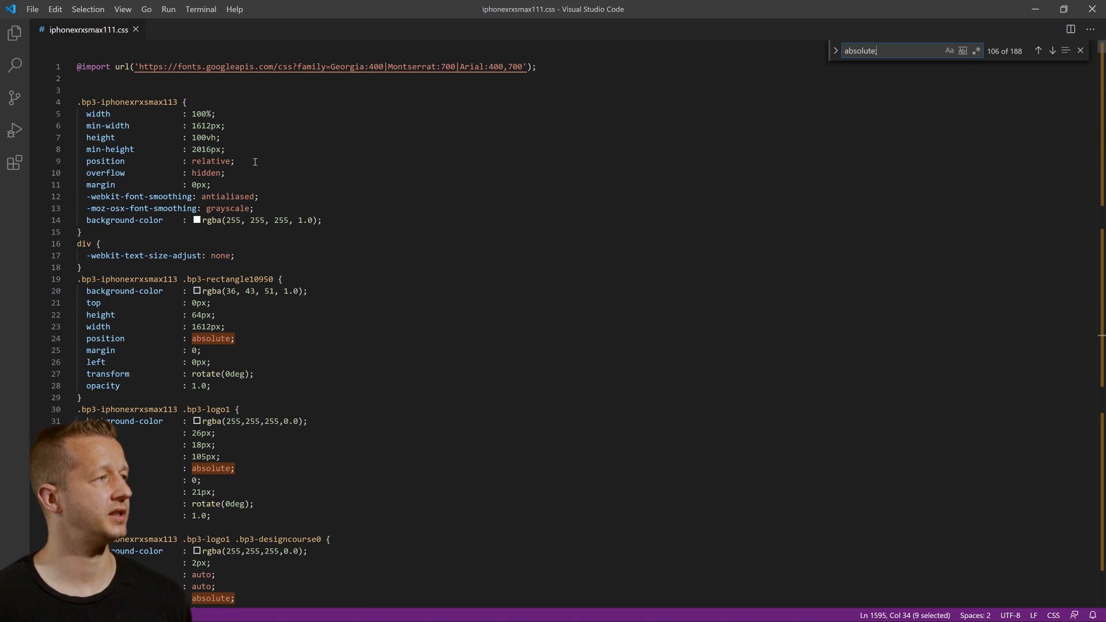
pyautogui.moveTo(255, 162); pyautogui.dragTo(78, 162)
pyautogui.moveTo(238, 338); pyautogui.dragTo(83, 341)
pyautogui.click(293, 342)
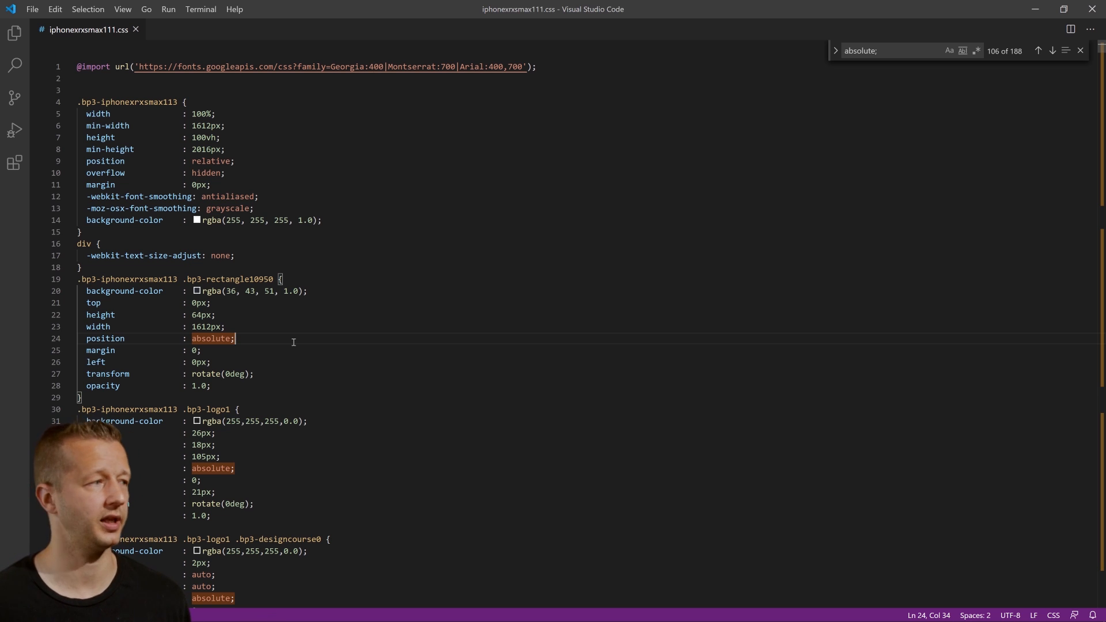
pyautogui.moveTo(293, 342); pyautogui.dragTo(66, 340)
# - Examine the positioning declarations from the logo and navigation rules down to the .bp3-group3344 button and its hover rule
pyautogui.scroll(-9, 313, 386)
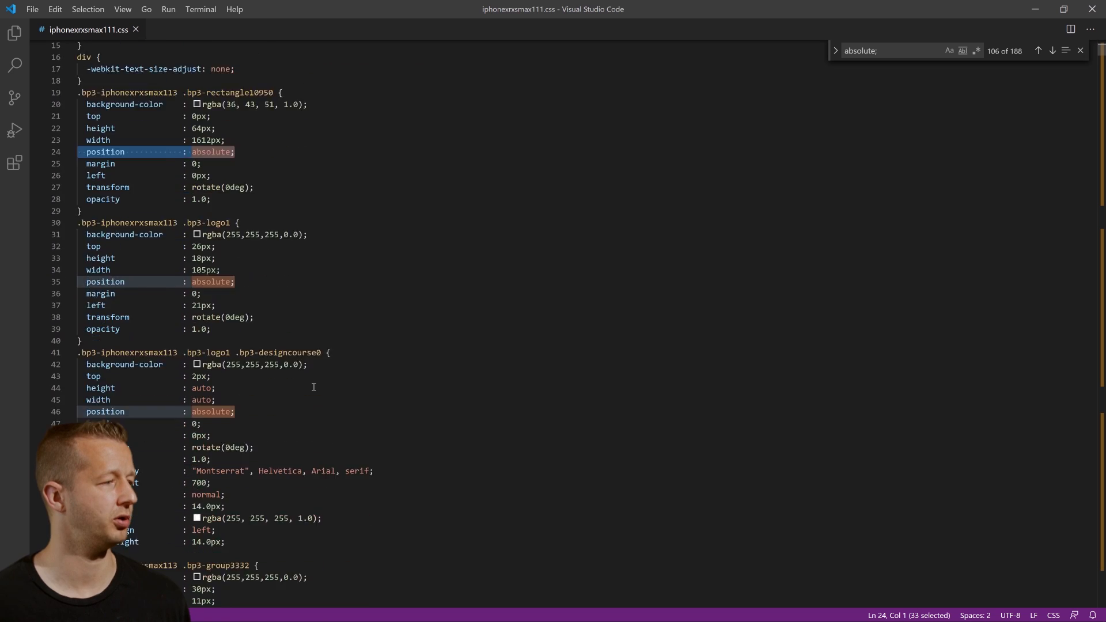
pyautogui.scroll(-1, 314, 387)
pyautogui.scroll(5, 300, 331)
pyautogui.scroll(-3, 282, 312)
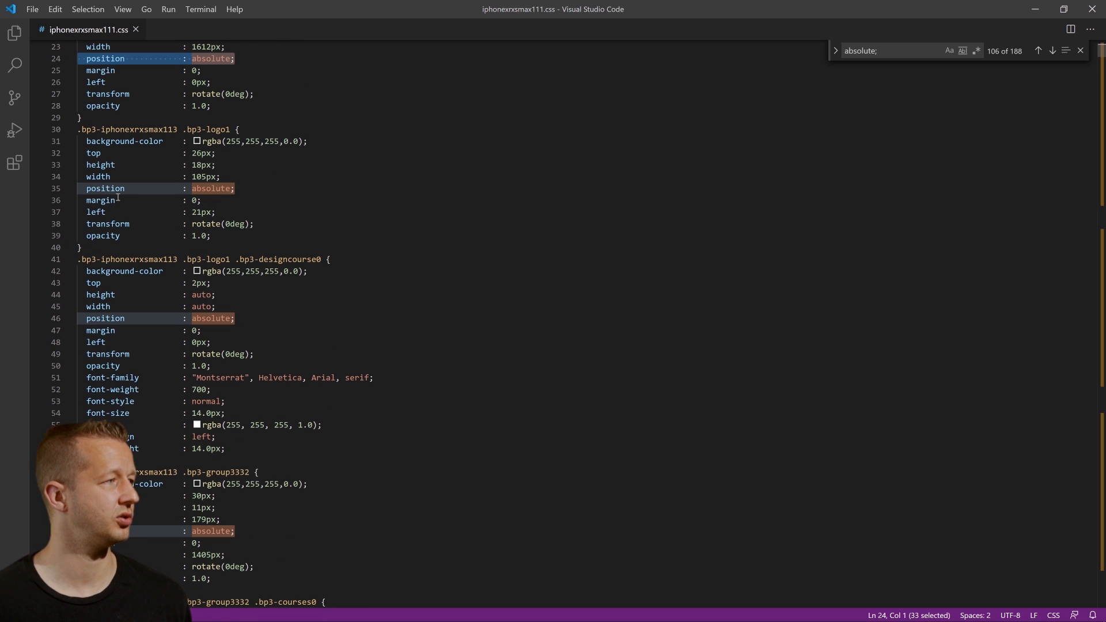
pyautogui.scroll(-20, 260, 246)
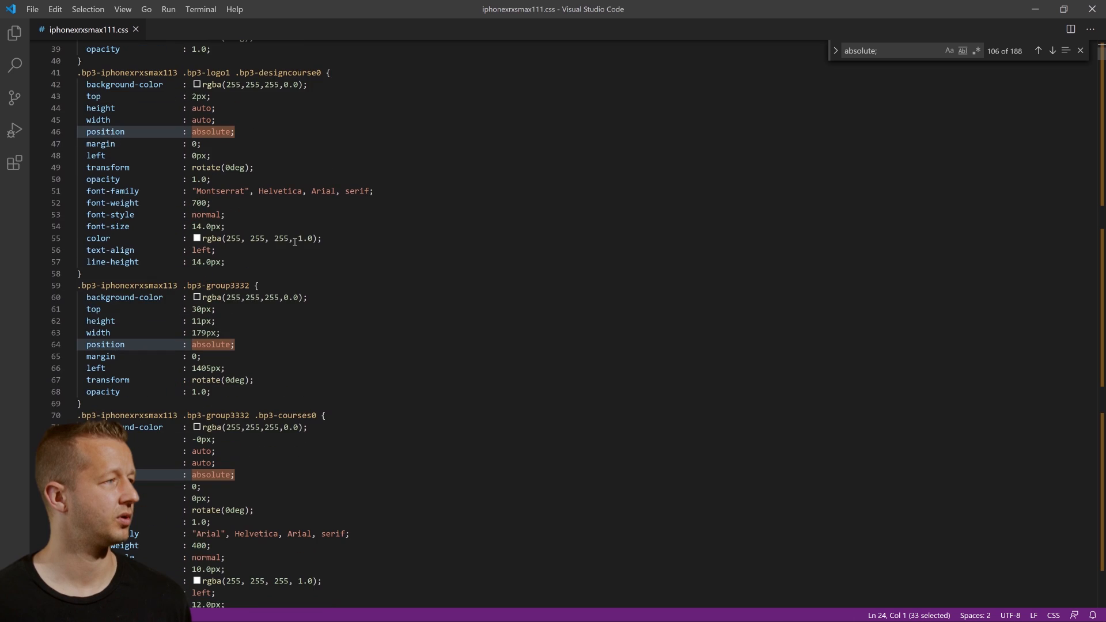
pyautogui.scroll(-12, 487, 294)
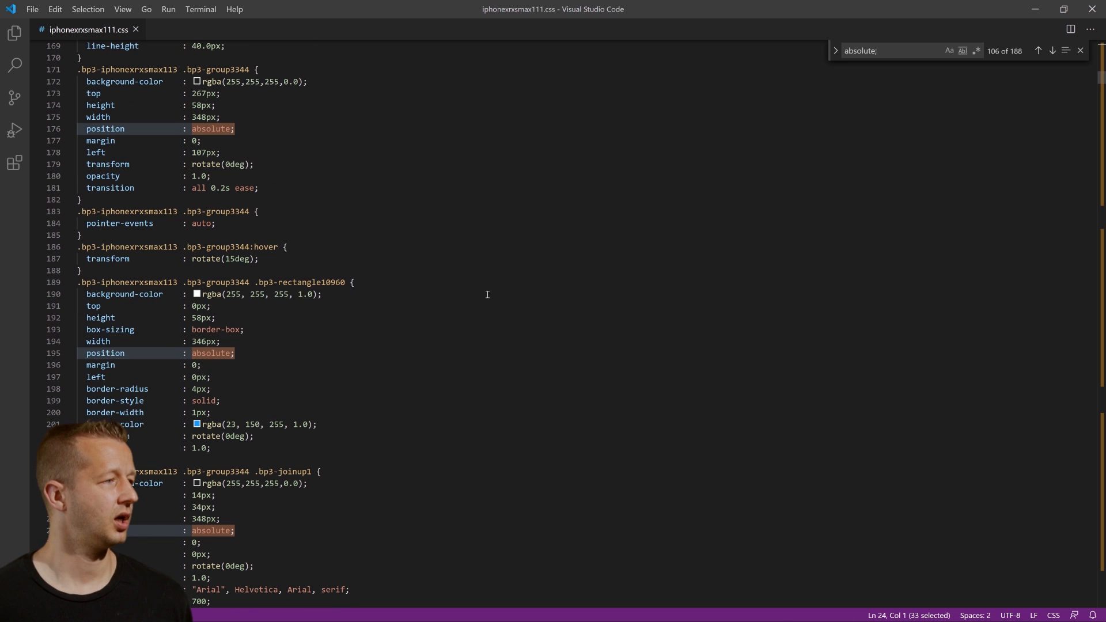
pyautogui.click(486, 294)
pyautogui.click(577, 213)
pyautogui.click(438, 258)
pyautogui.click(356, 237)
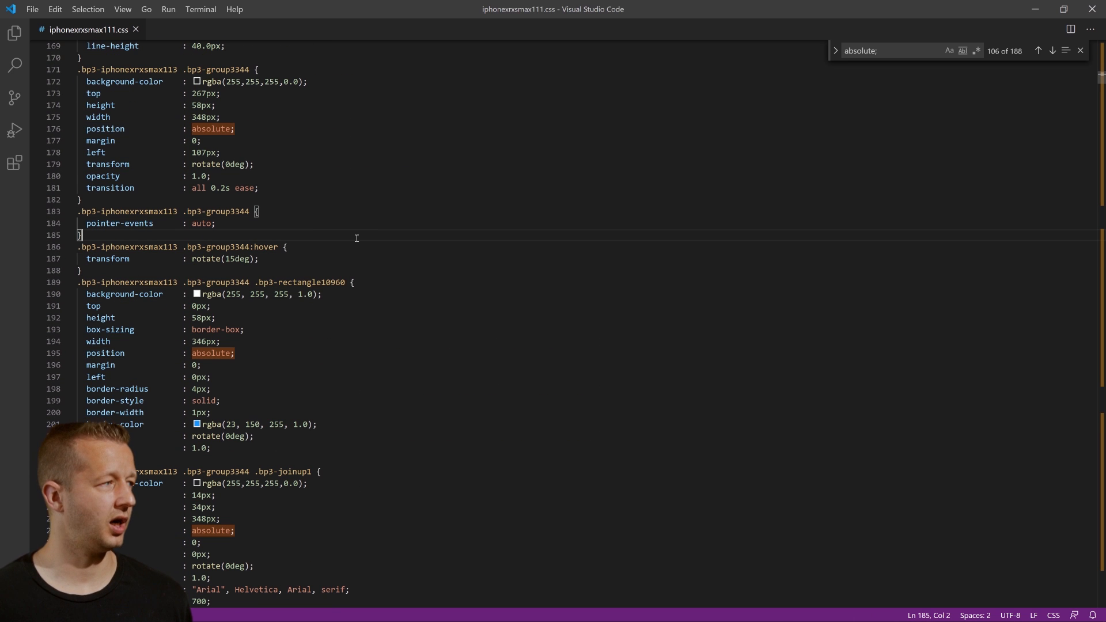